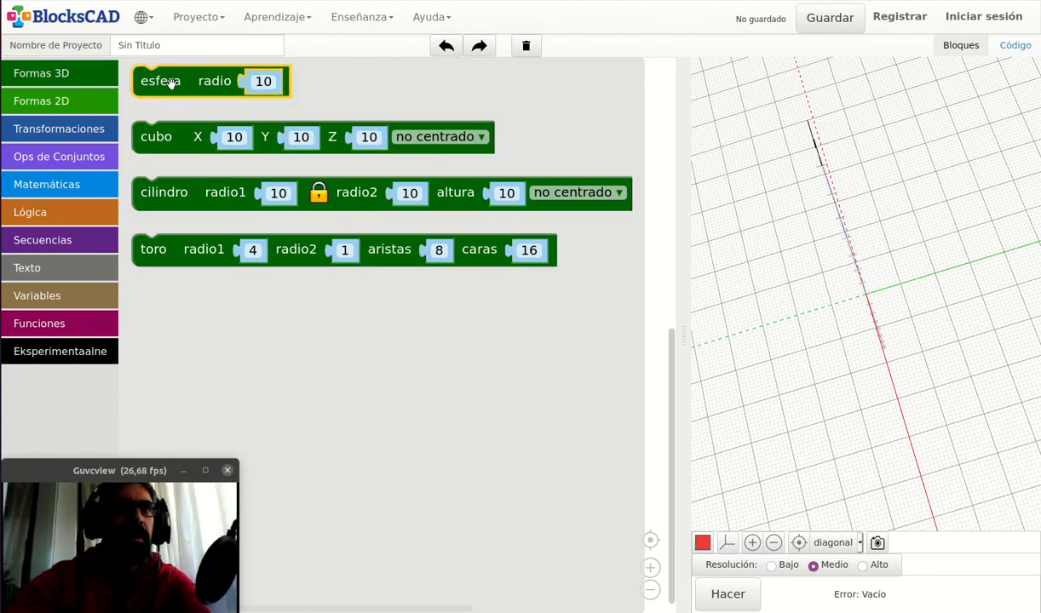
Step: Add a rotate (rotar) transformation block to the empty workspace
click(78, 139)
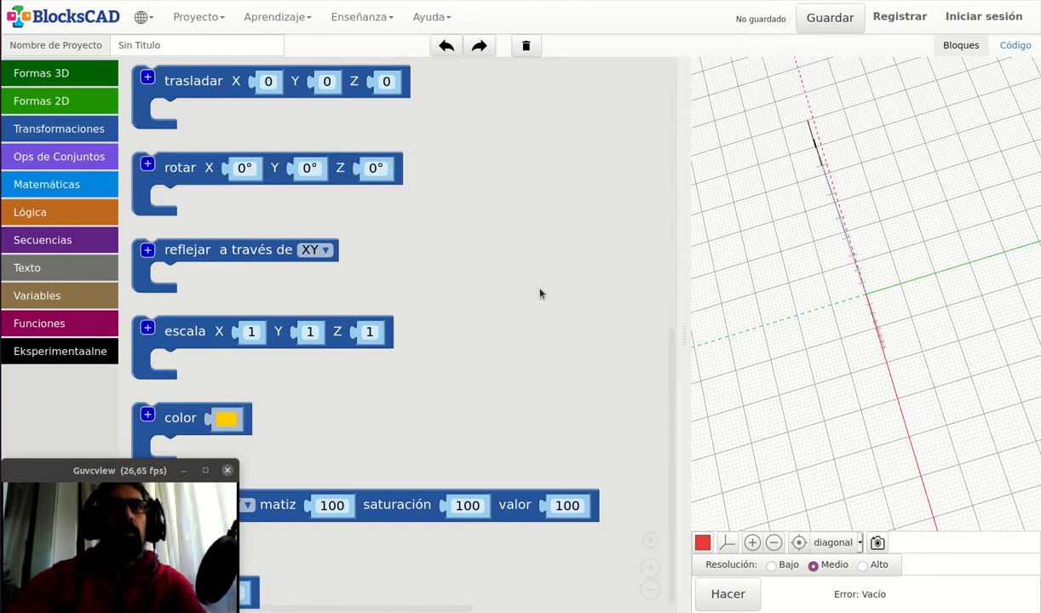
scroll(379, 313, down, 1)
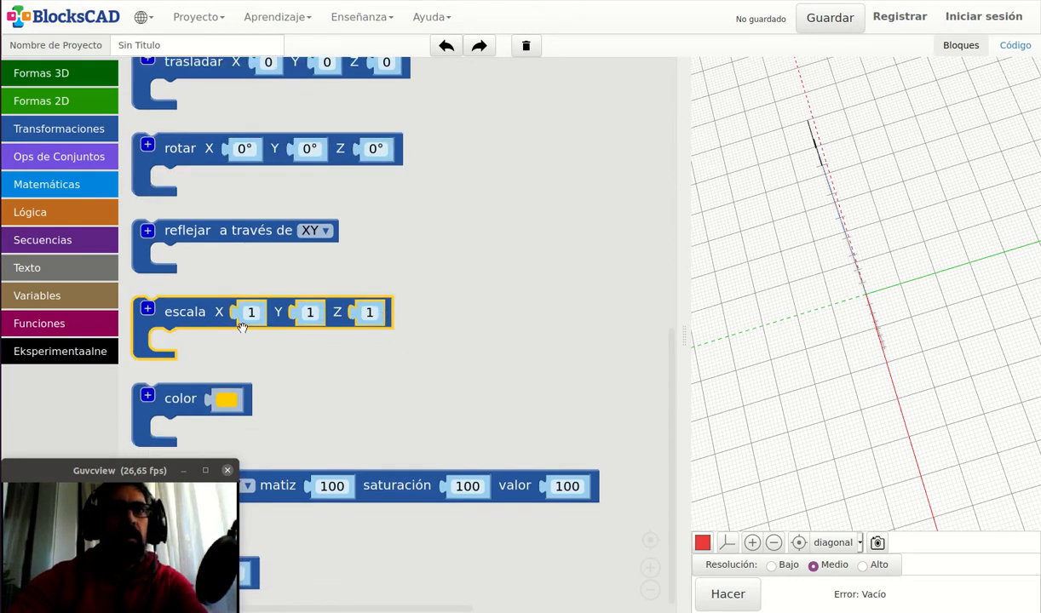
scroll(267, 327, up, 1)
drag(176, 170, 201, 111)
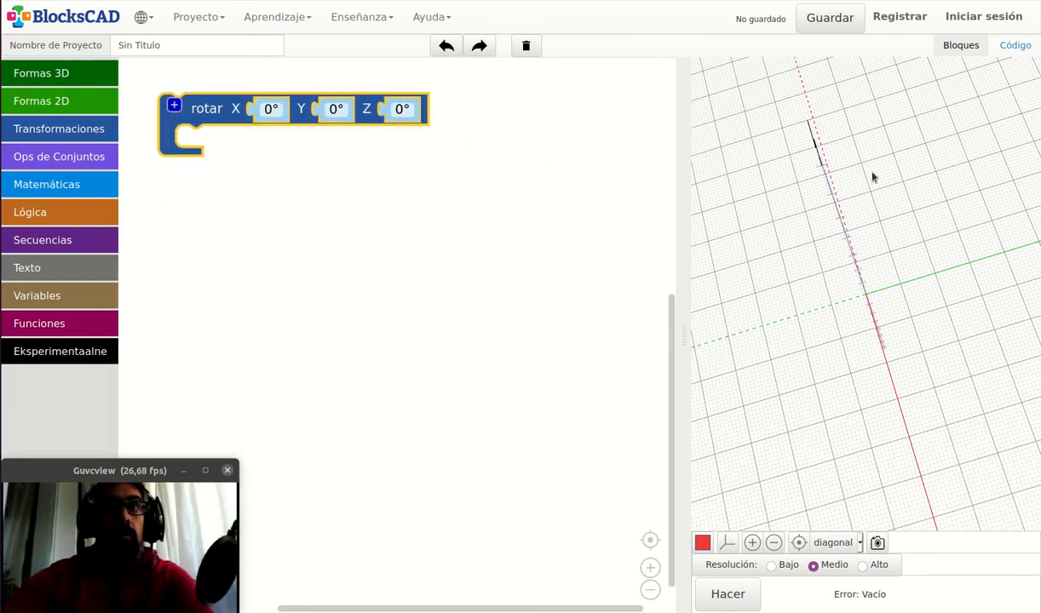
Step: Examine the X, Y and Z axes in the 3D view from several angles
drag(815, 186, 841, 144)
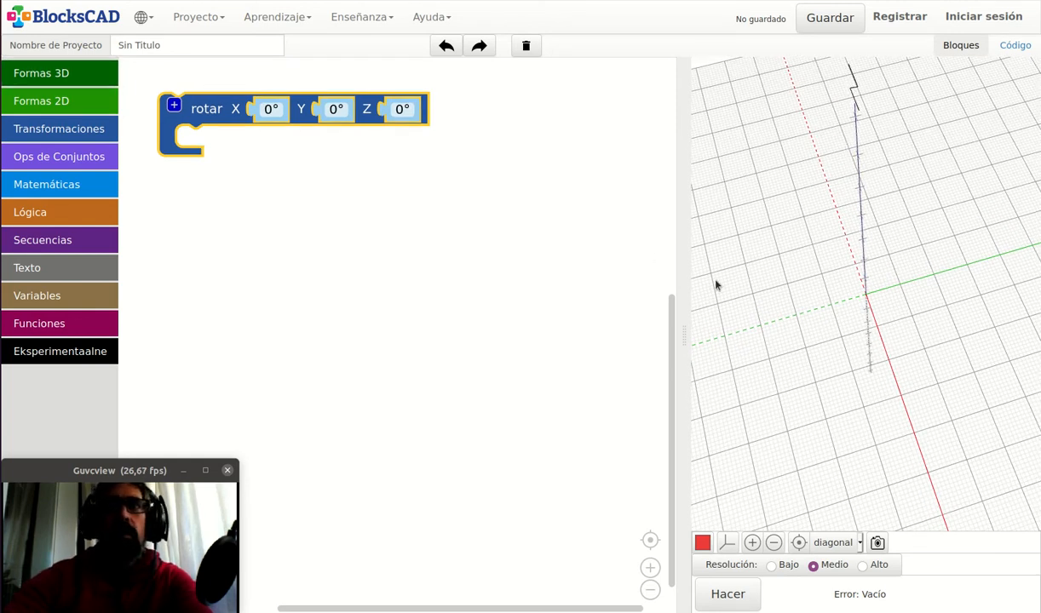
drag(790, 315, 832, 284)
drag(765, 371, 892, 268)
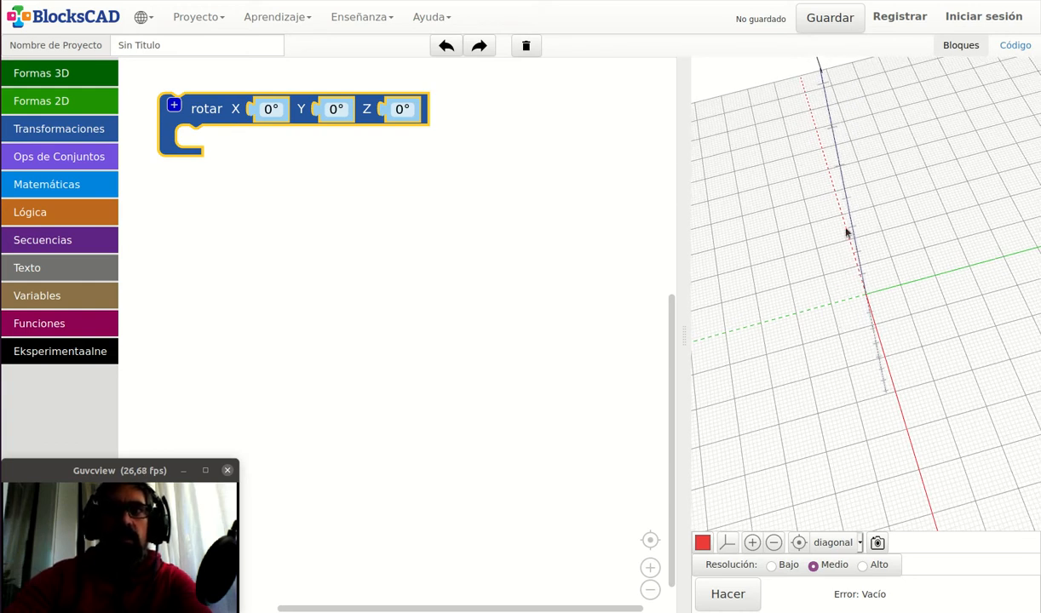
drag(847, 231, 839, 111)
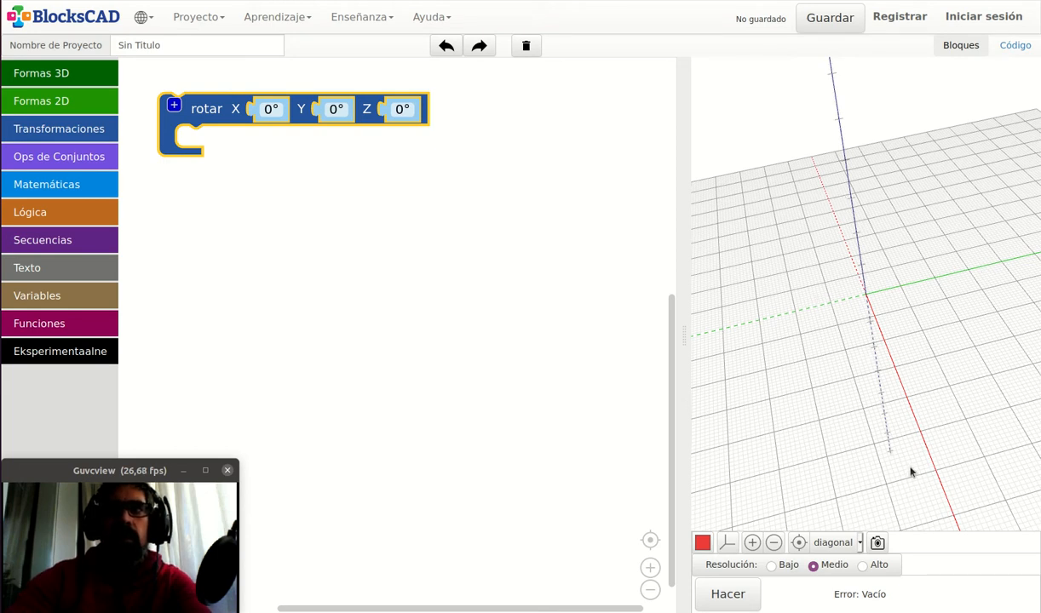
drag(873, 310, 935, 390)
drag(770, 358, 750, 281)
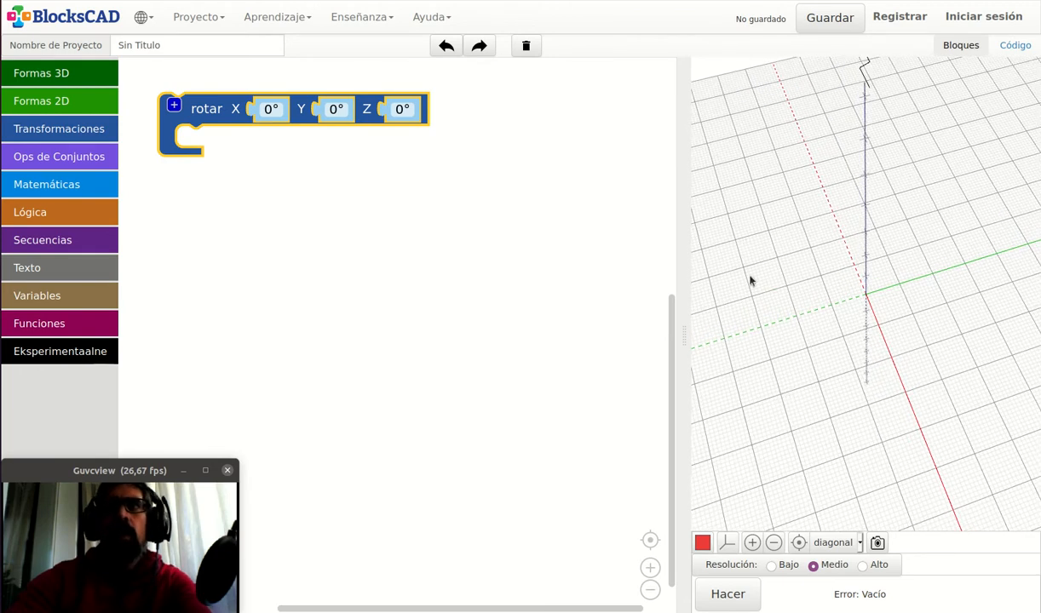
drag(805, 340, 903, 303)
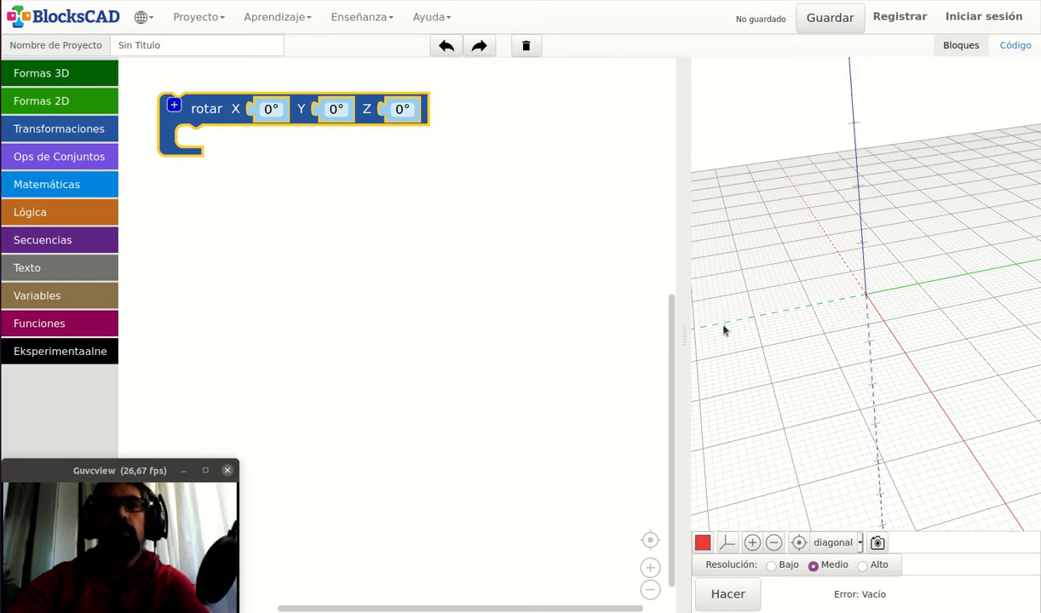
drag(847, 428, 762, 395)
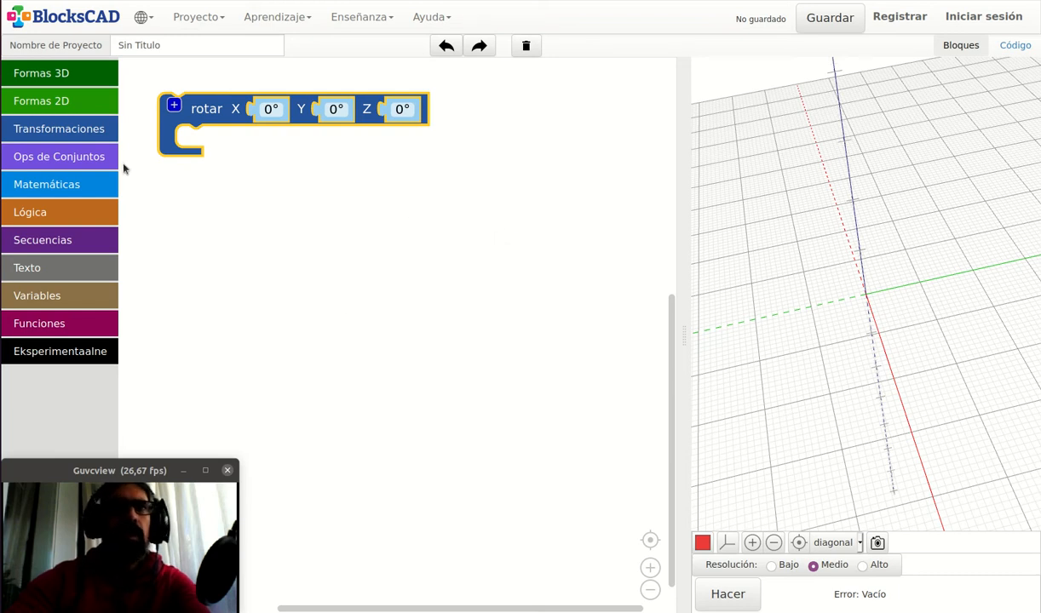
Step: Place a sphere of radius 10 inside the rotate block and render it
click(52, 78)
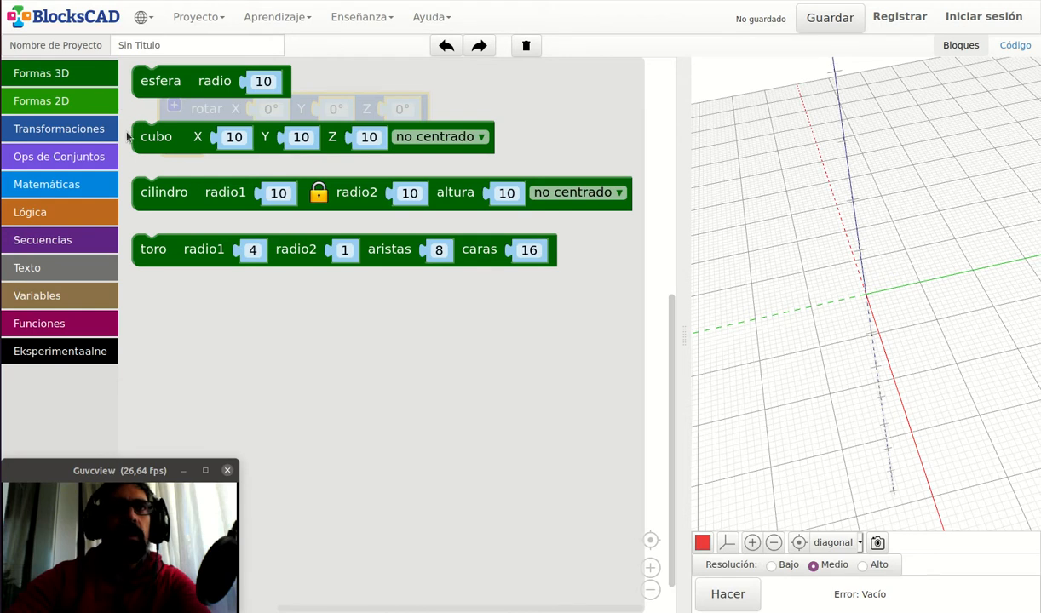
click(146, 79)
drag(163, 82, 220, 156)
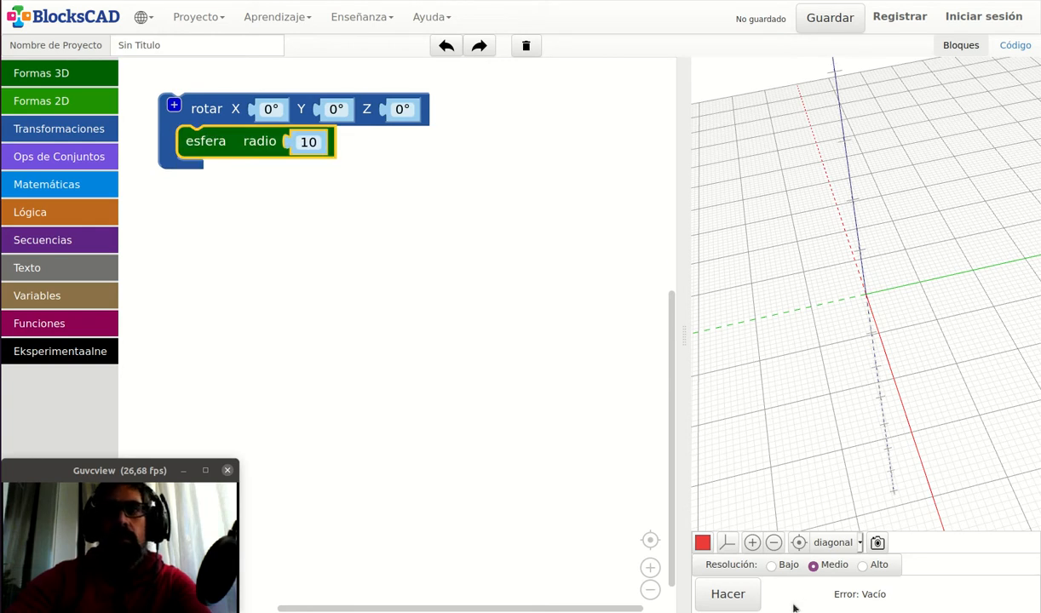
click(729, 595)
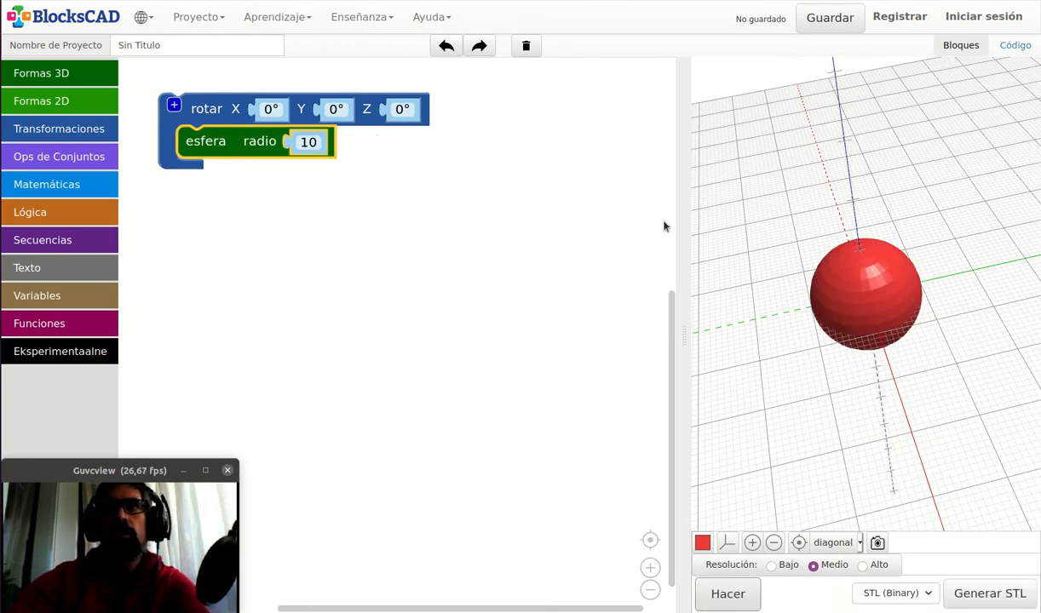
Step: Set the rotate block's Z angle to 135°, render the sphere and inspect it
click(406, 110)
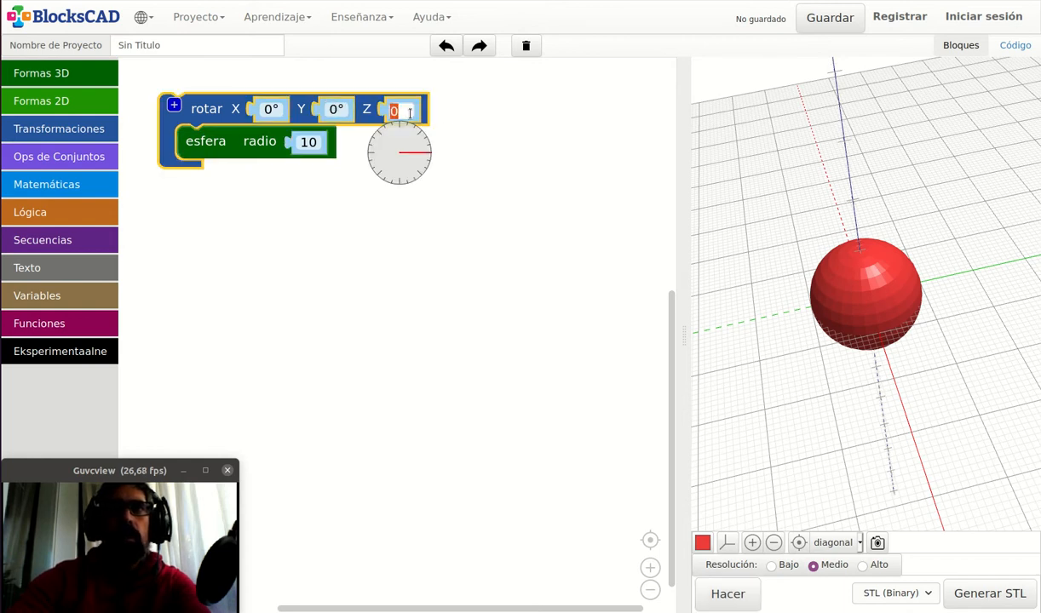
drag(410, 128, 388, 145)
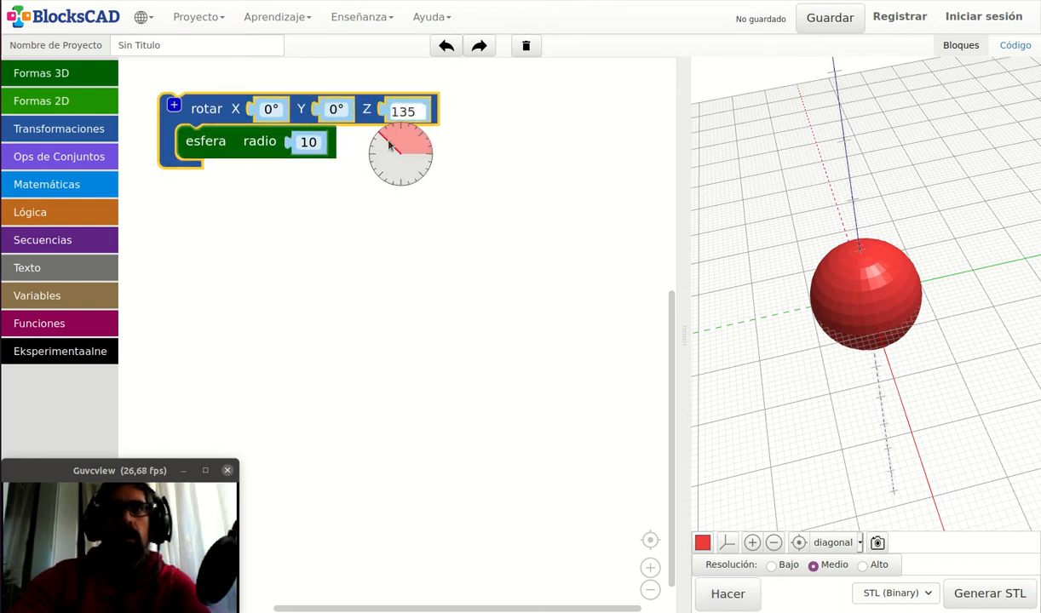
click(741, 599)
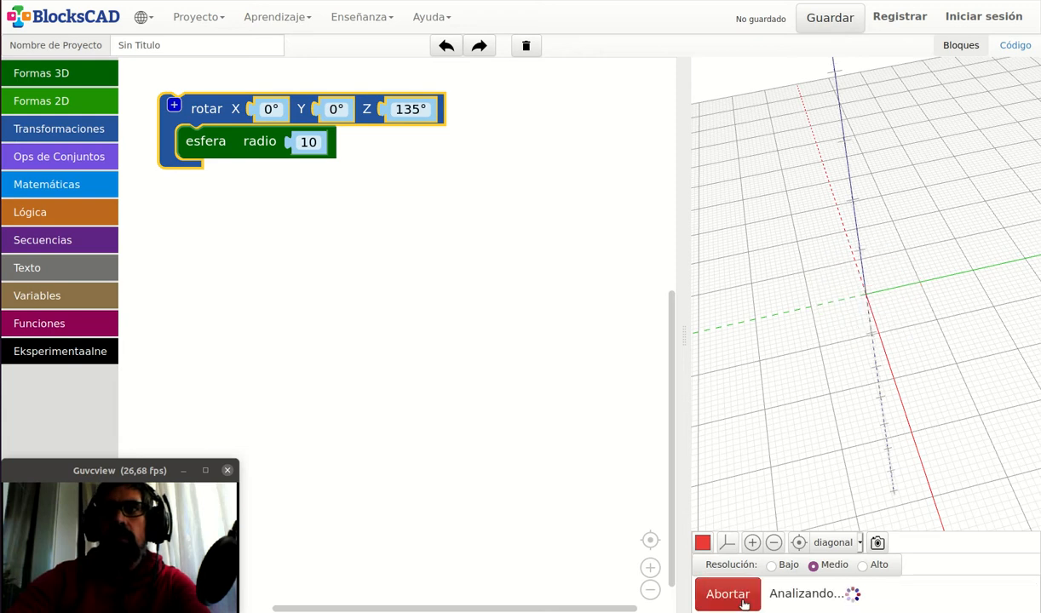
mouse_move(845, 375)
mouse_down()
mouse_move(829, 208)
mouse_move(838, 256)
mouse_move(908, 286)
mouse_move(822, 322)
mouse_move(830, 374)
mouse_up()
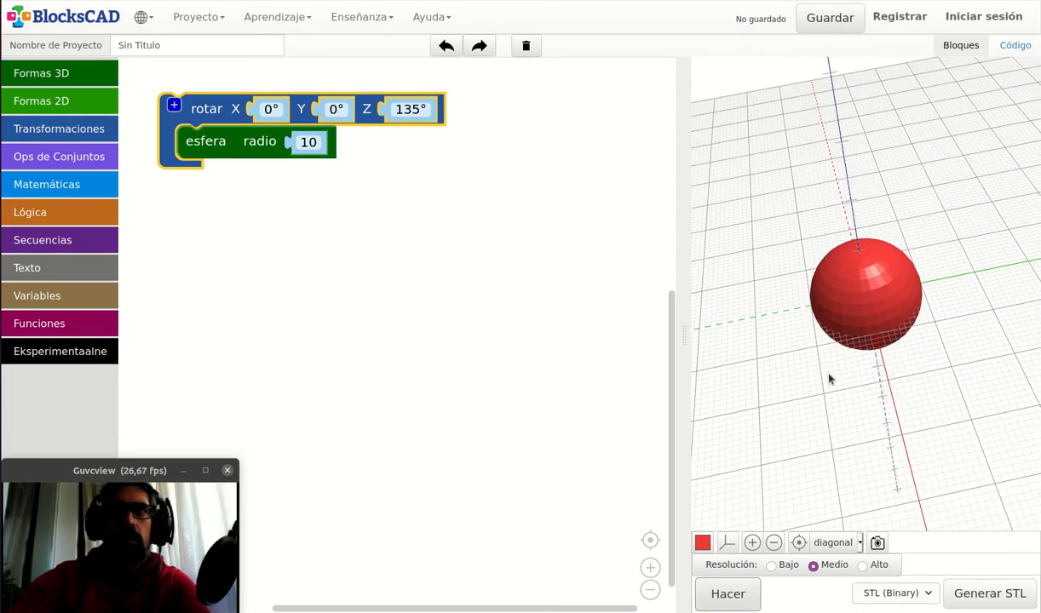
drag(870, 316, 865, 272)
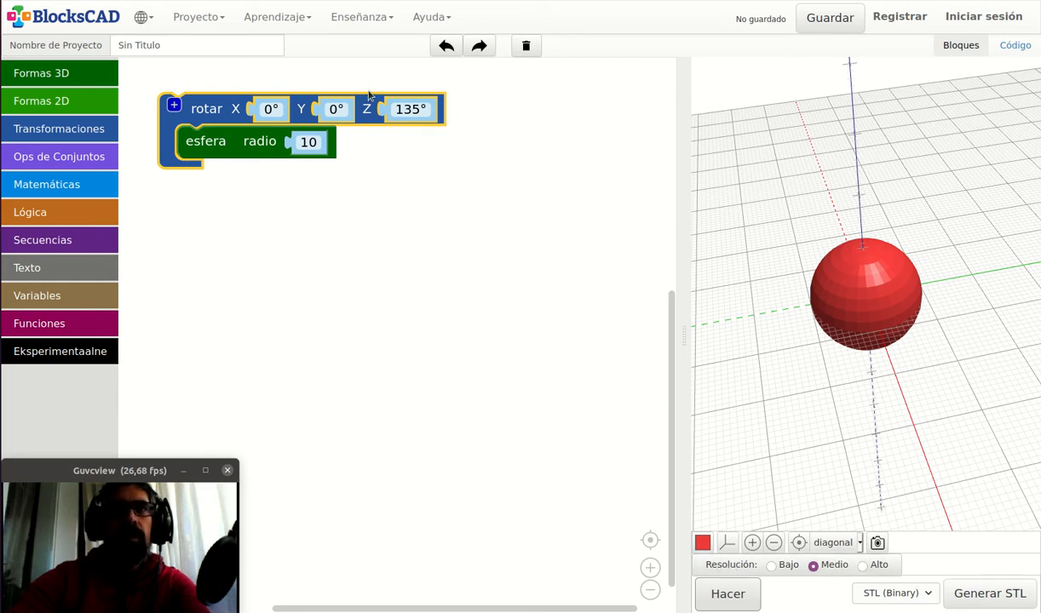
Step: Set the rotate block's X angle to 90°, render the sphere again and inspect it
click(274, 106)
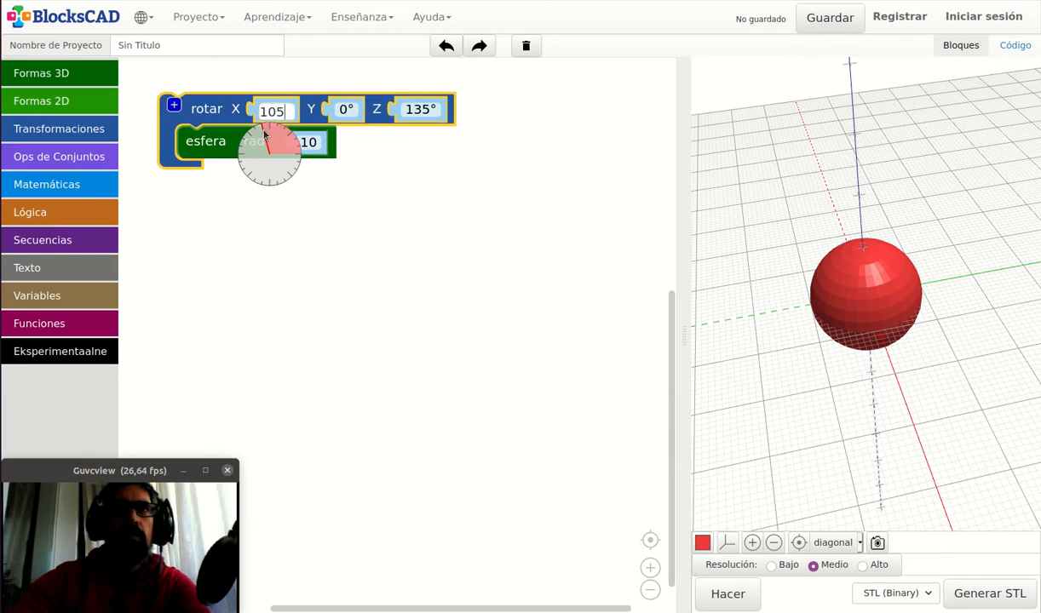
click(265, 129)
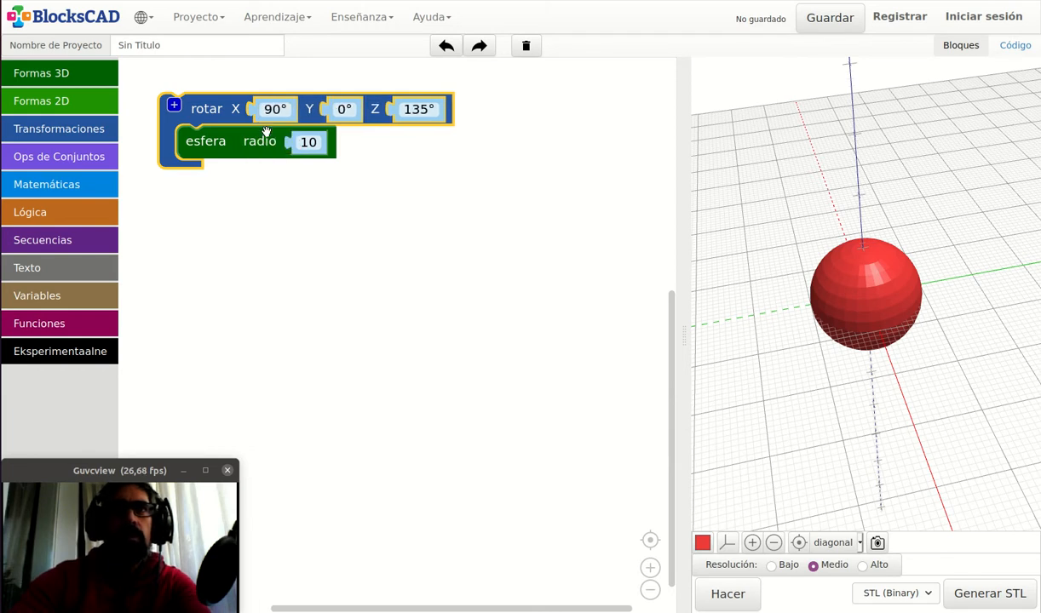
click(724, 596)
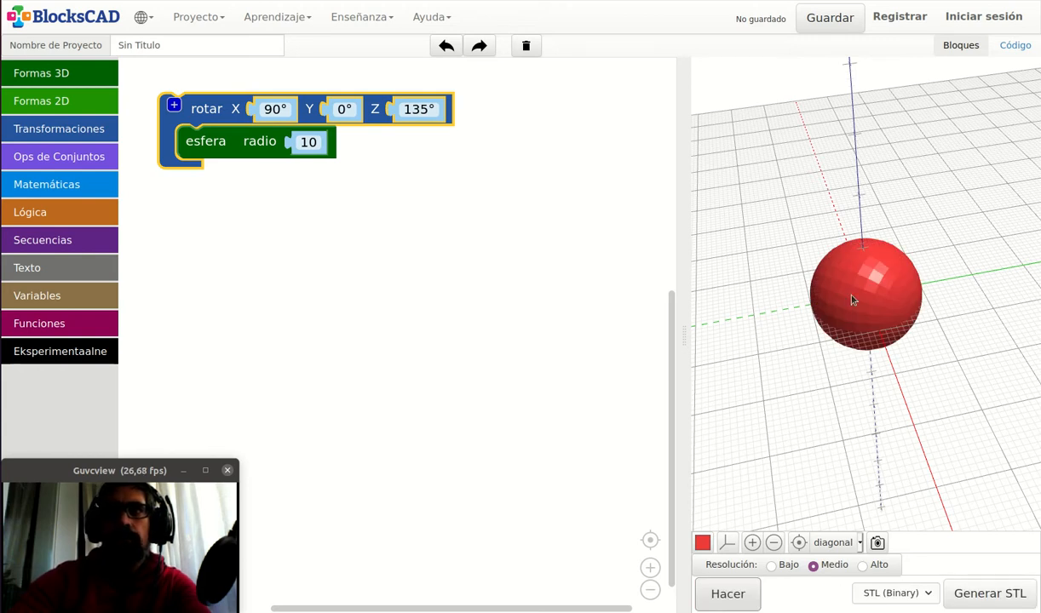
drag(870, 332, 756, 280)
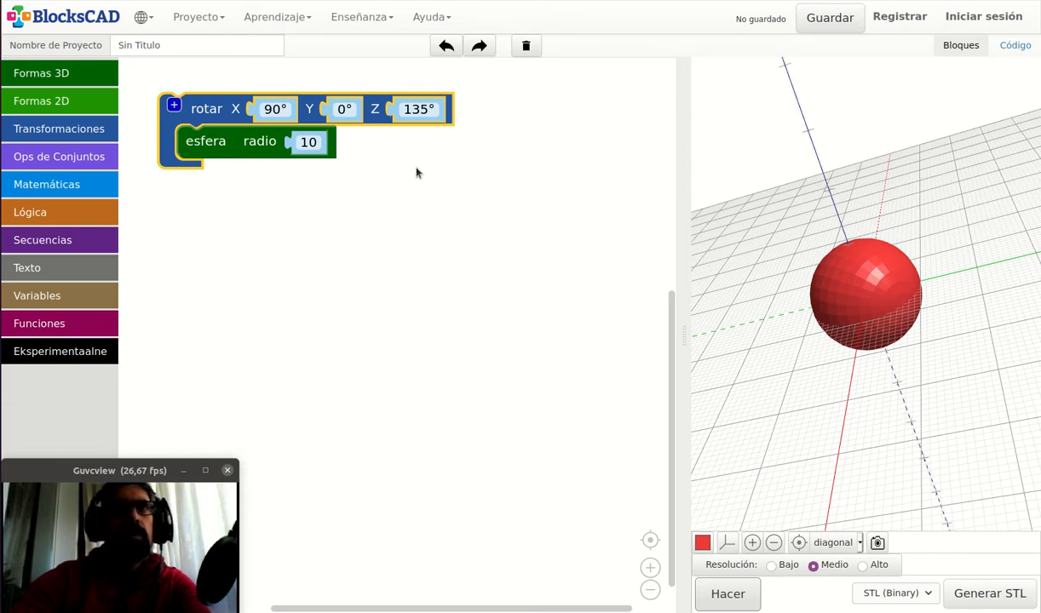
Step: Delete the sphere from the rotate block and reset the block's Z and X angles to 0°
drag(252, 154, 68, 259)
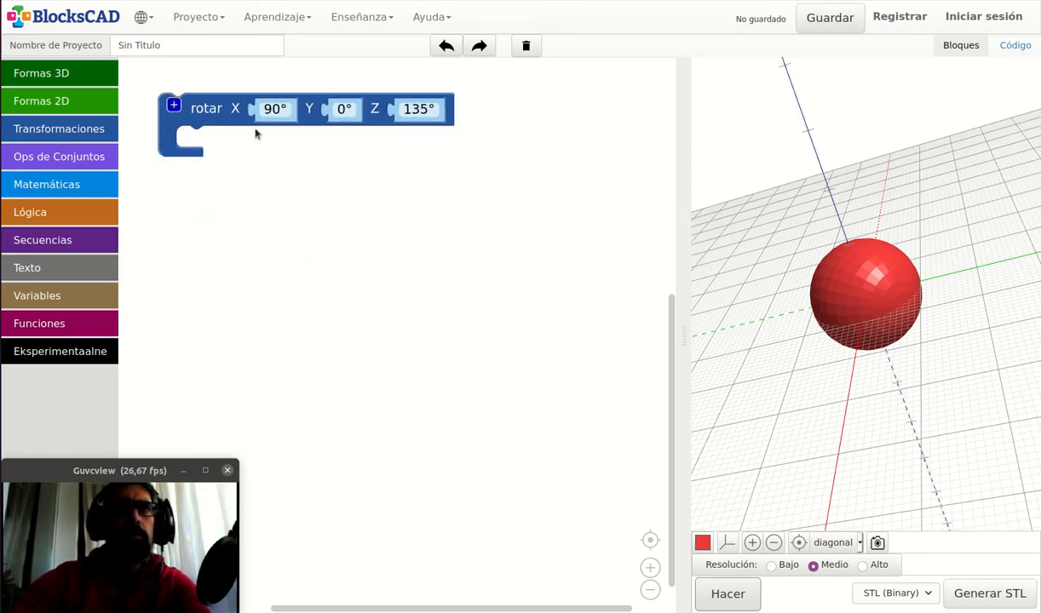
click(436, 108)
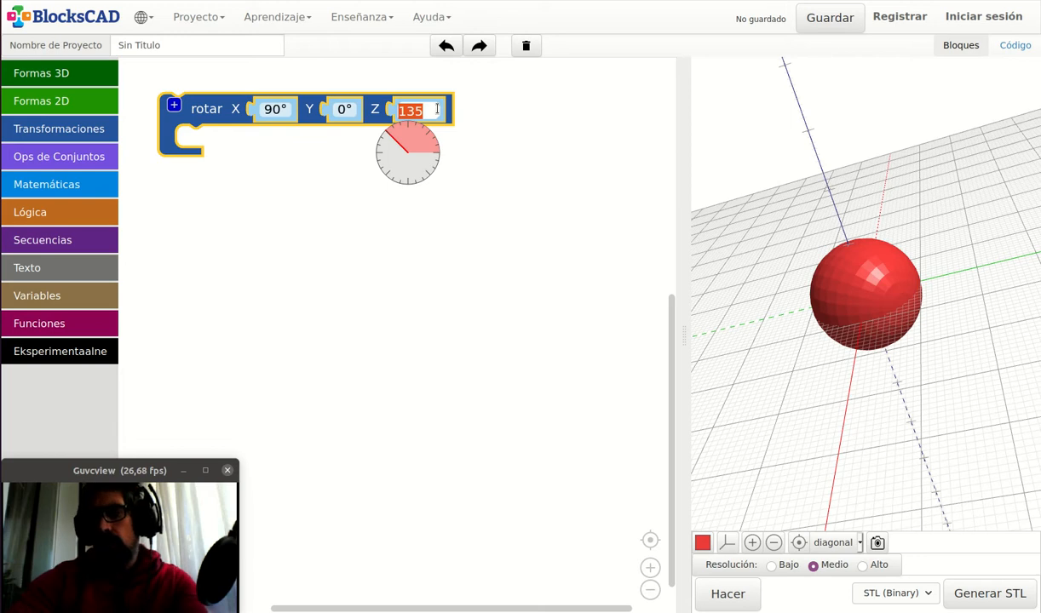
text(0)
click(274, 109)
text(75)
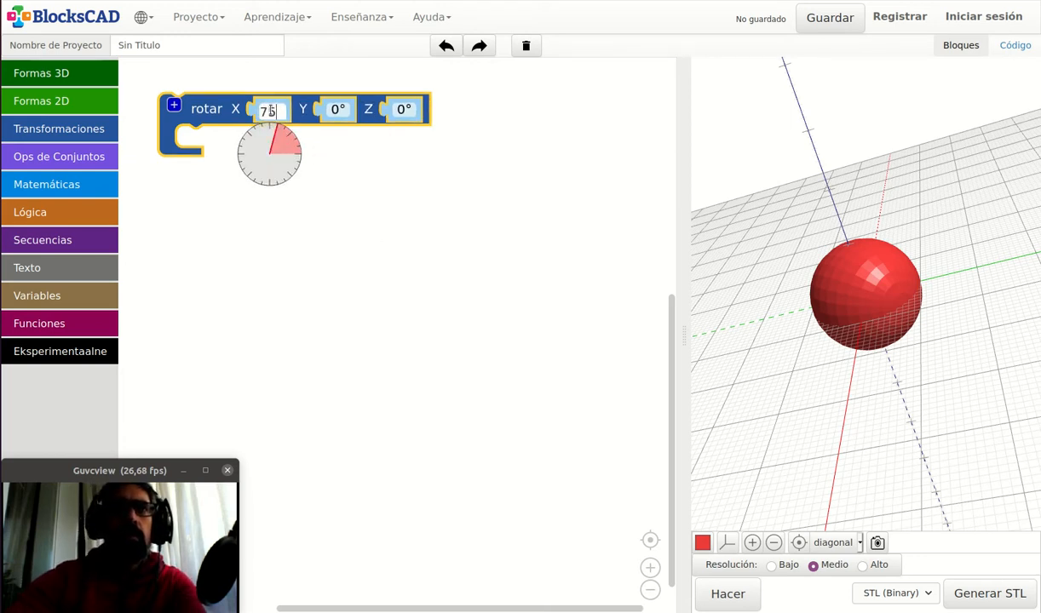
key(ctrl+a)
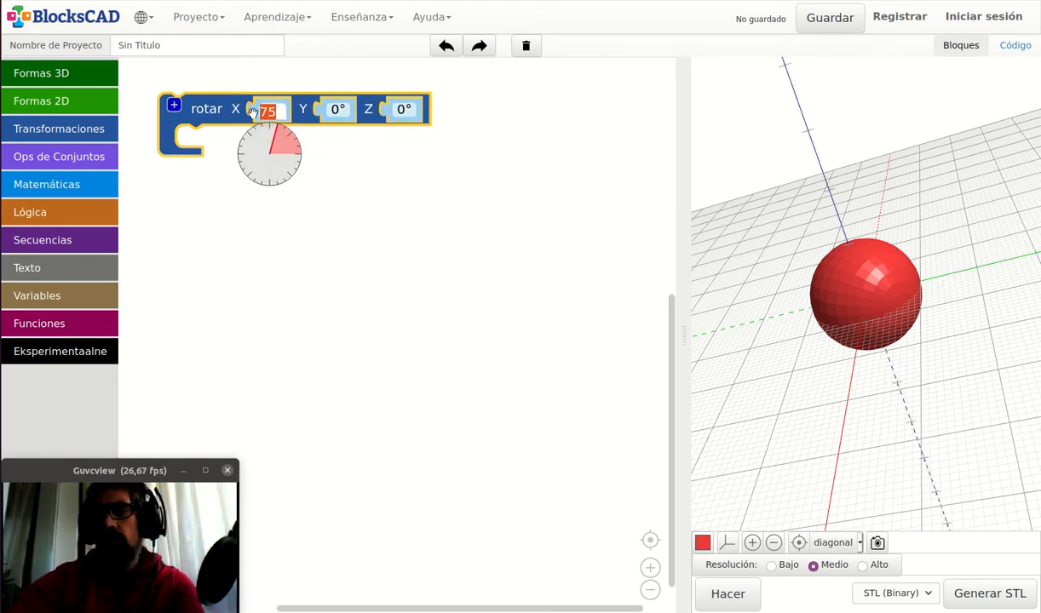
click(397, 285)
click(275, 110)
text(0)
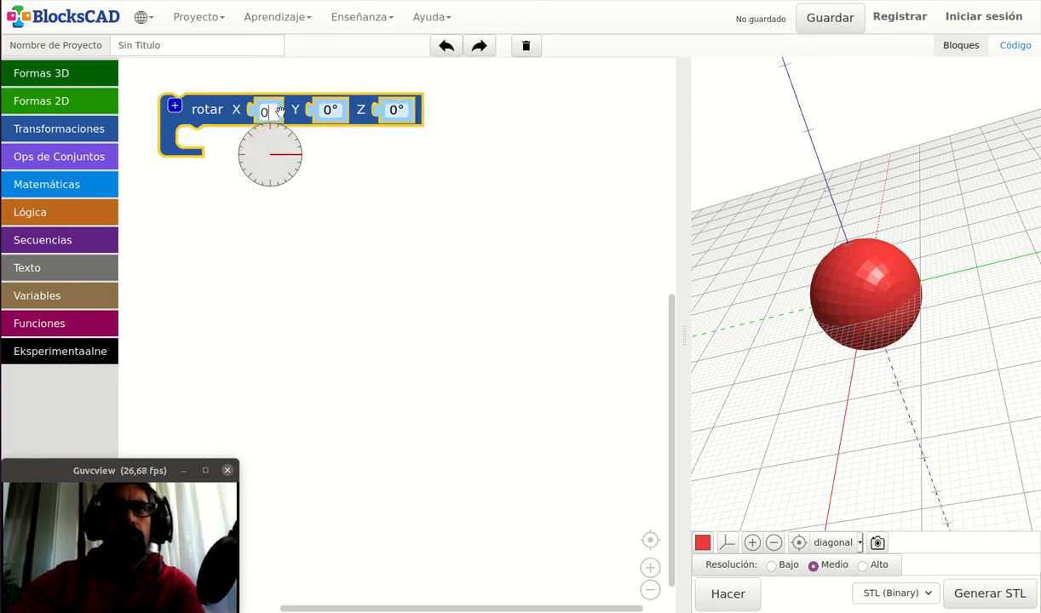
key(Return)
Step: Add a separate cube block below the rotate block with dimensions X 20, Y 2 and Z 2
click(65, 73)
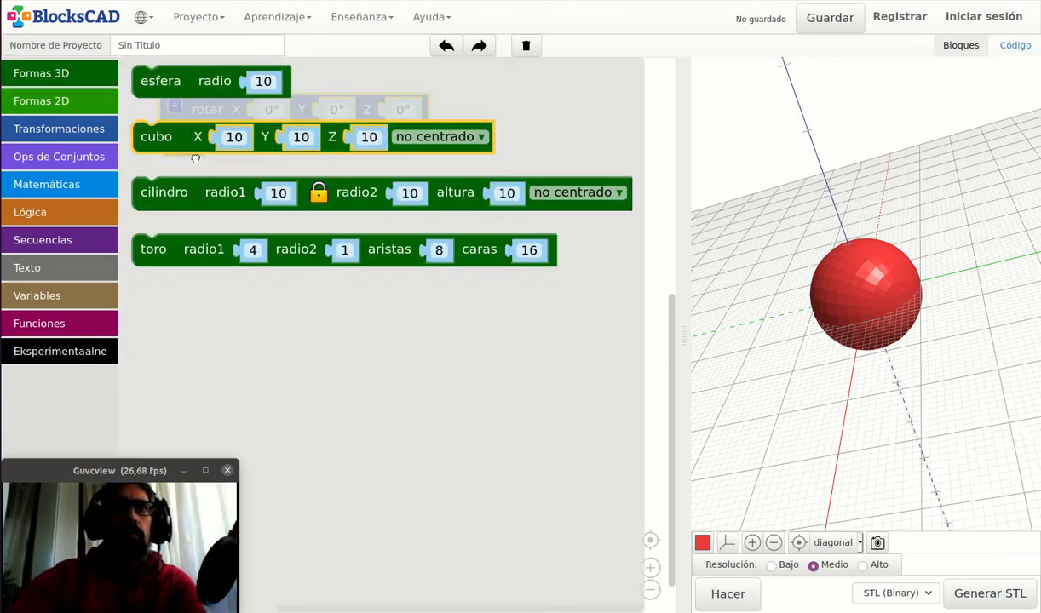
drag(195, 158, 238, 270)
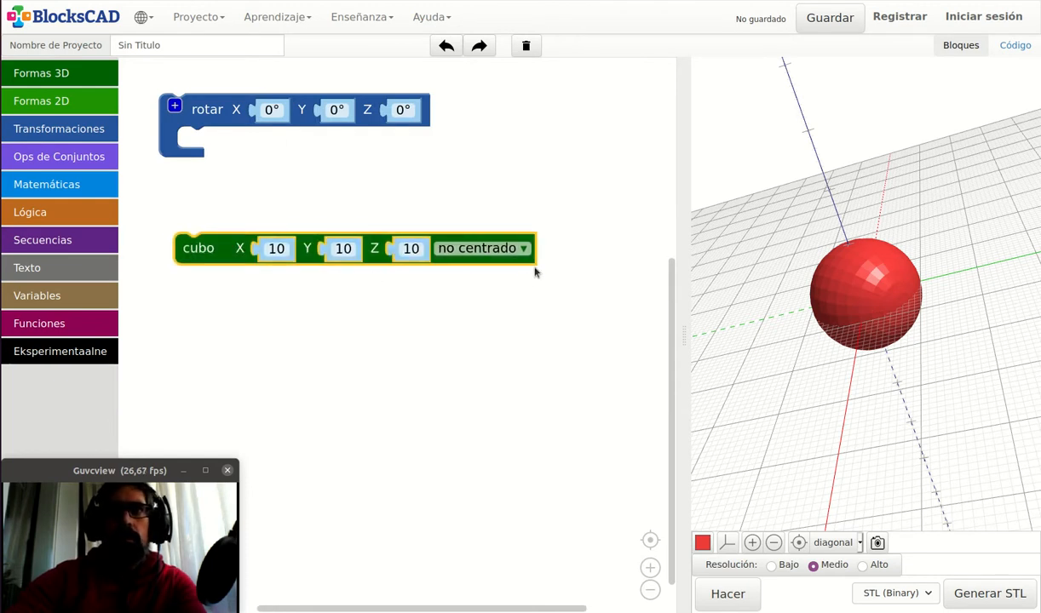
click(288, 250)
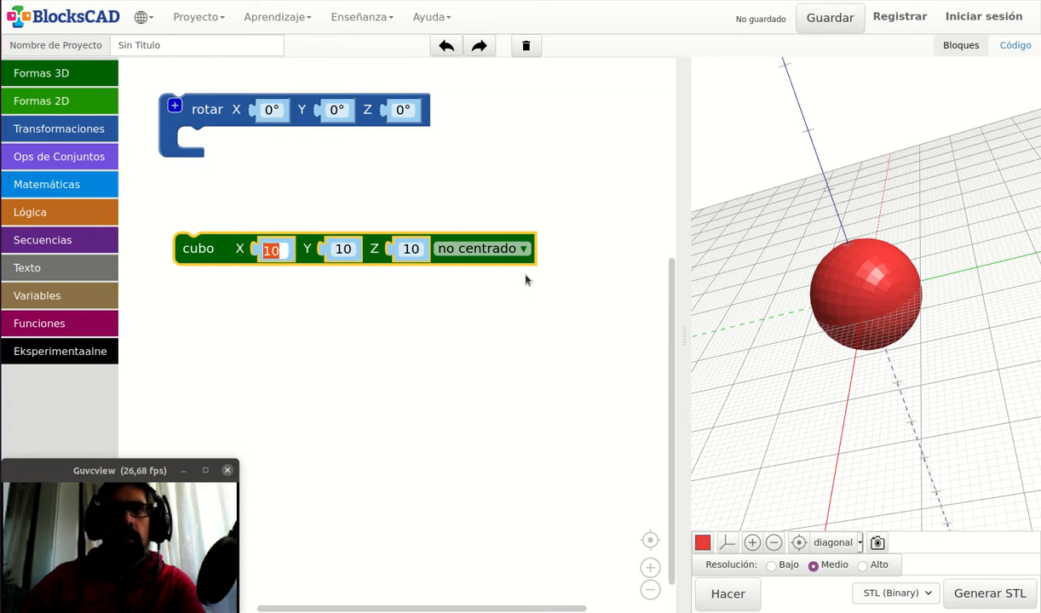
text(20)
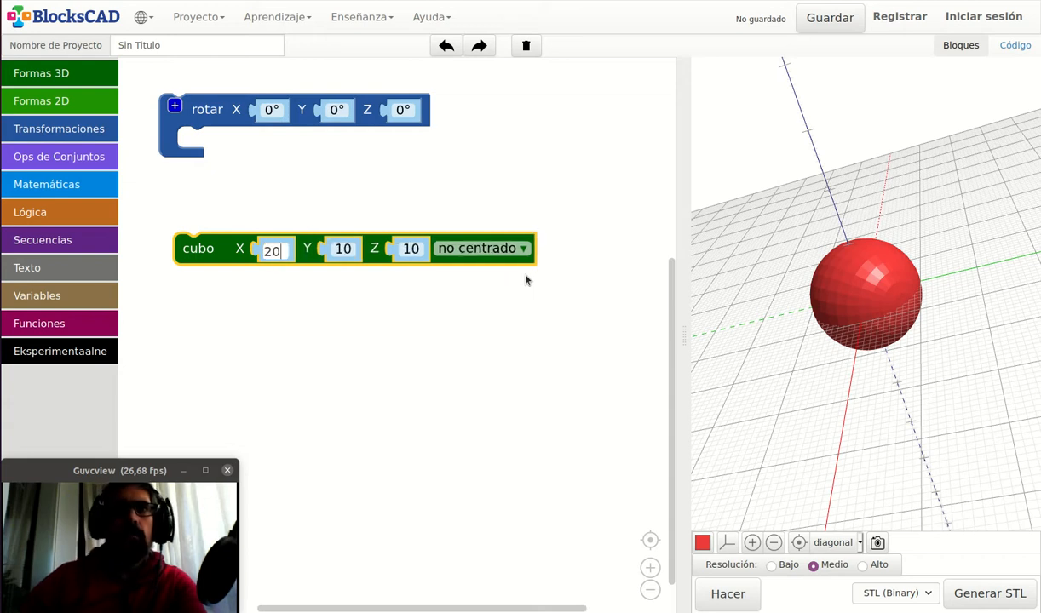
click(341, 248)
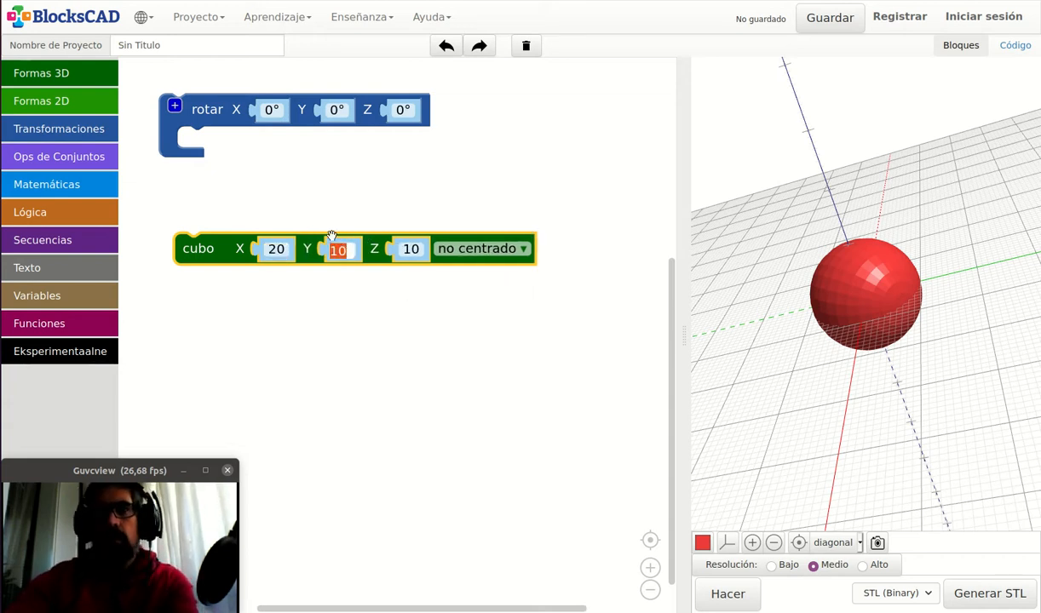
text(2)
click(395, 249)
text(2)
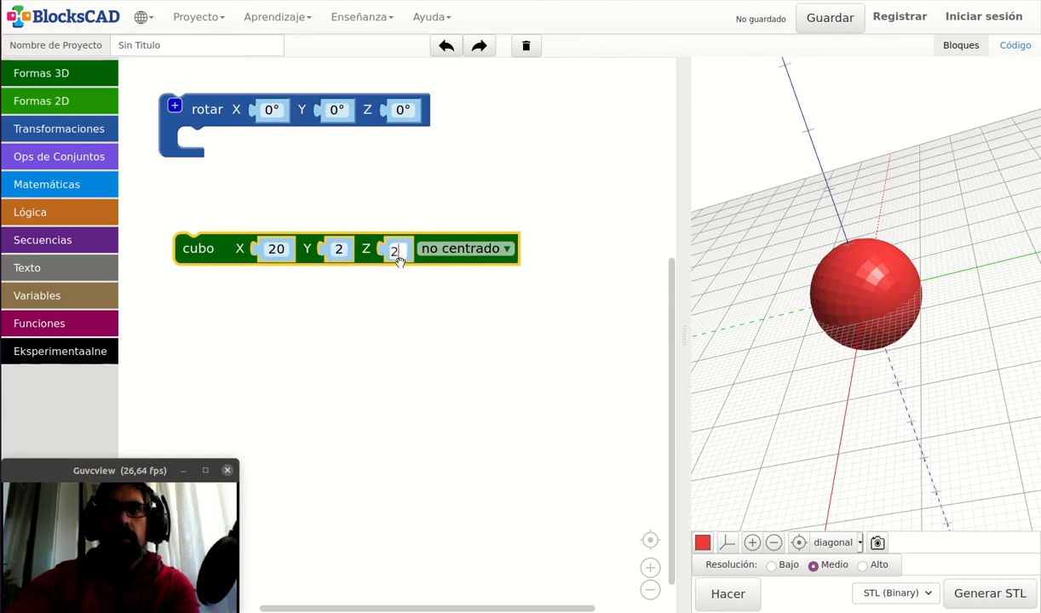
Step: Render the elongated cube and inspect its orientation along the axes
click(726, 594)
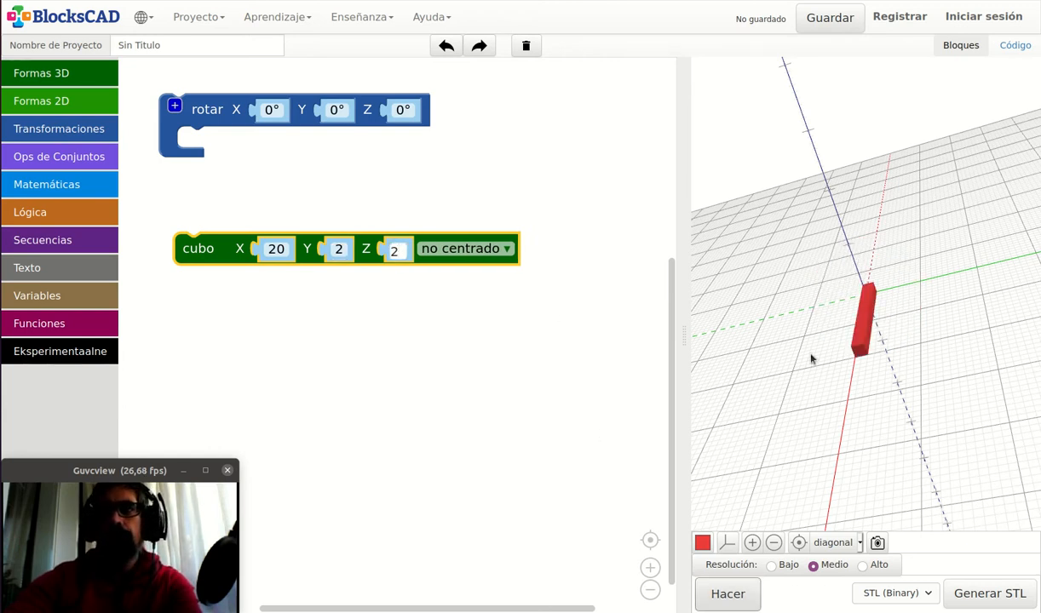
drag(811, 358, 908, 449)
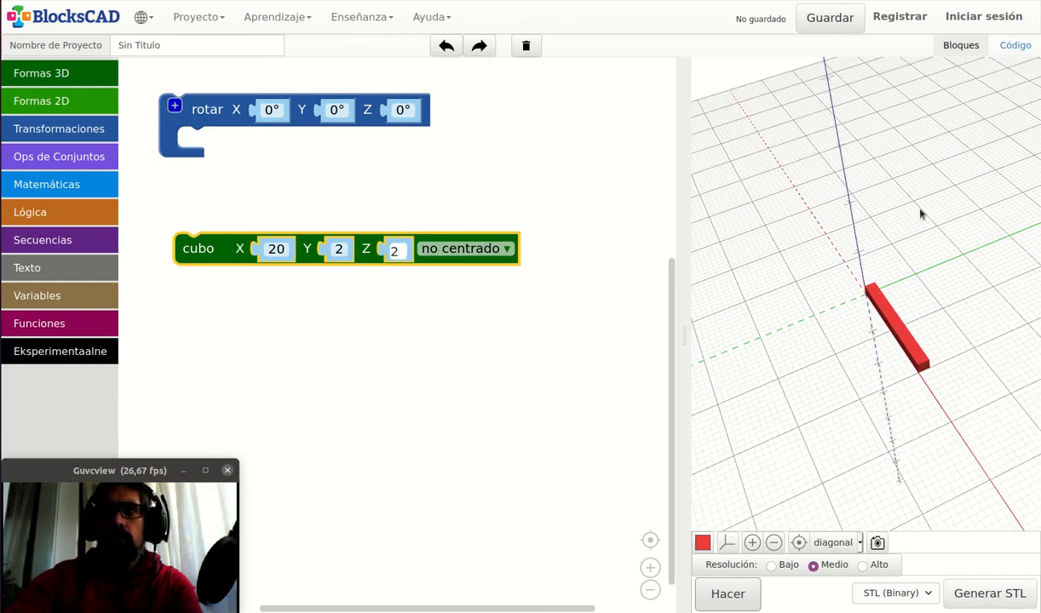
drag(876, 269, 876, 293)
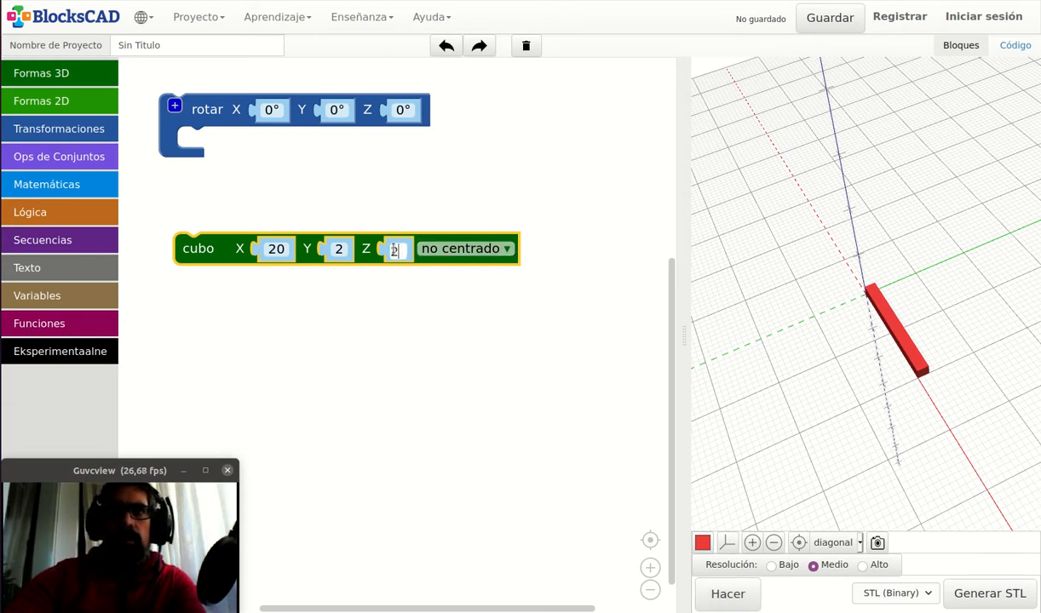
Step: Set the cube's Z dimension to 5, render it and inspect the taller bar from several angles
drag(400, 251, 385, 251)
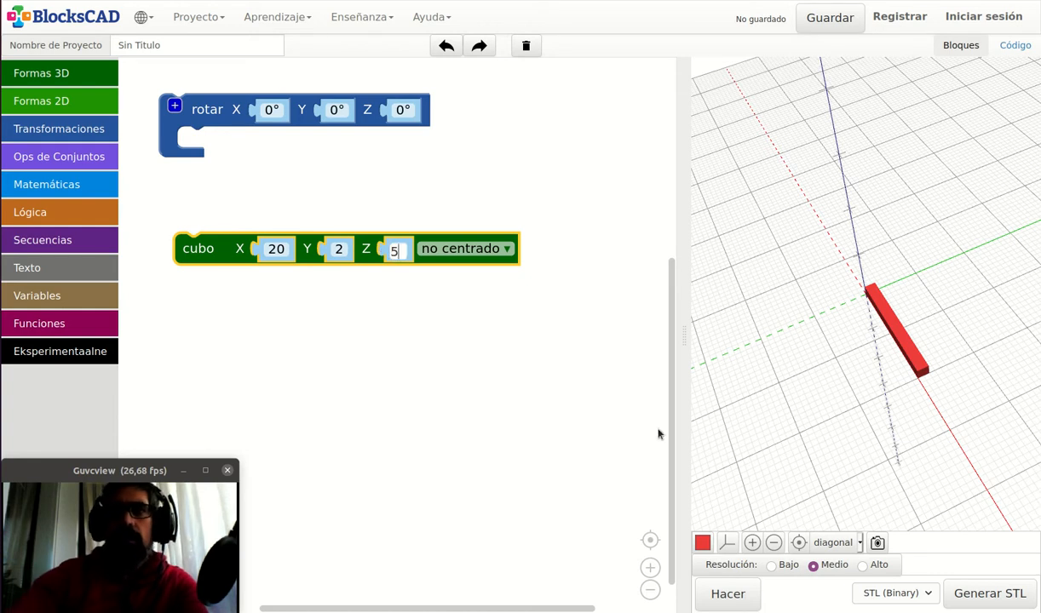
click(740, 595)
drag(785, 413, 799, 337)
drag(833, 275, 843, 320)
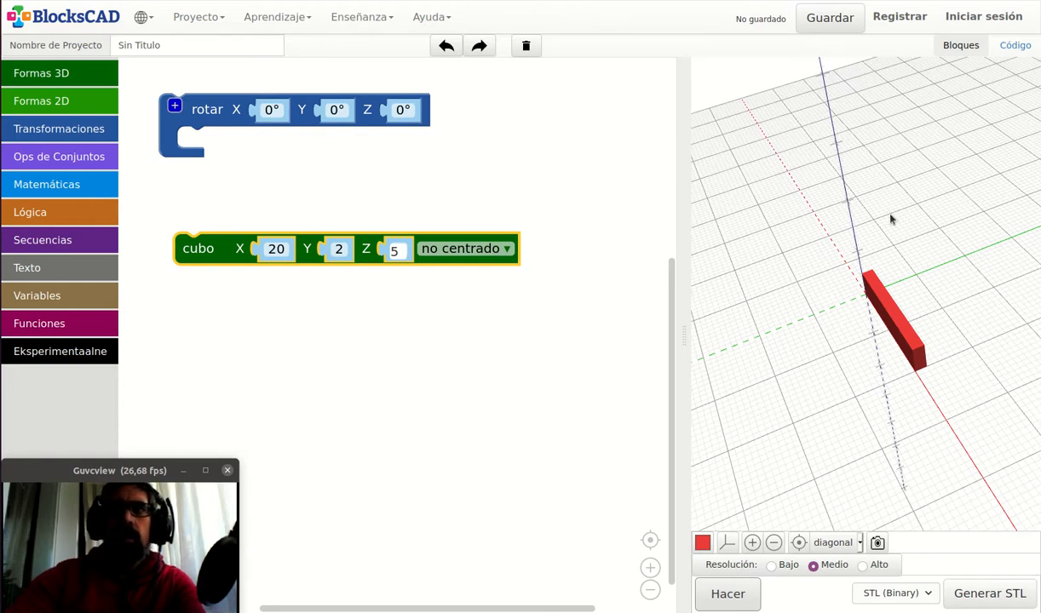
drag(845, 196, 890, 195)
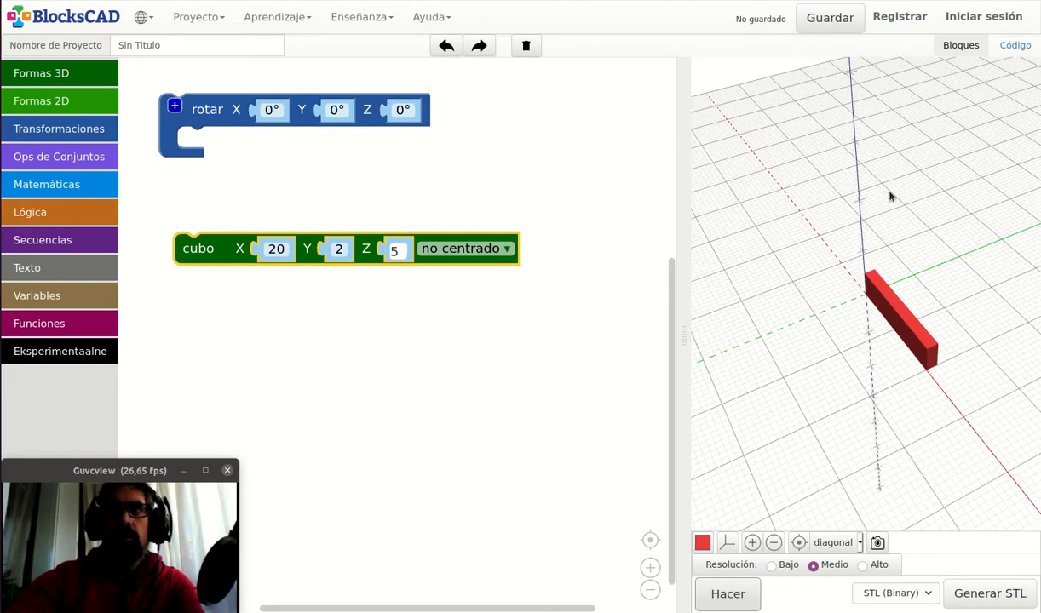
drag(853, 156, 870, 411)
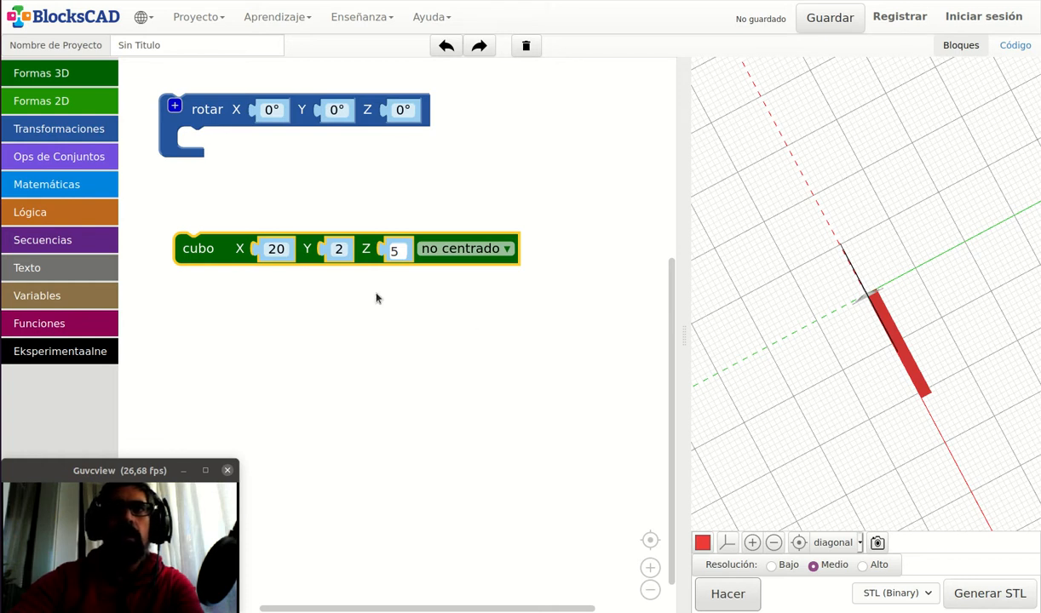
Step: Place the cube block inside the rotate block, set the rotation's Z angle to 45° and render the result
drag(201, 238, 201, 196)
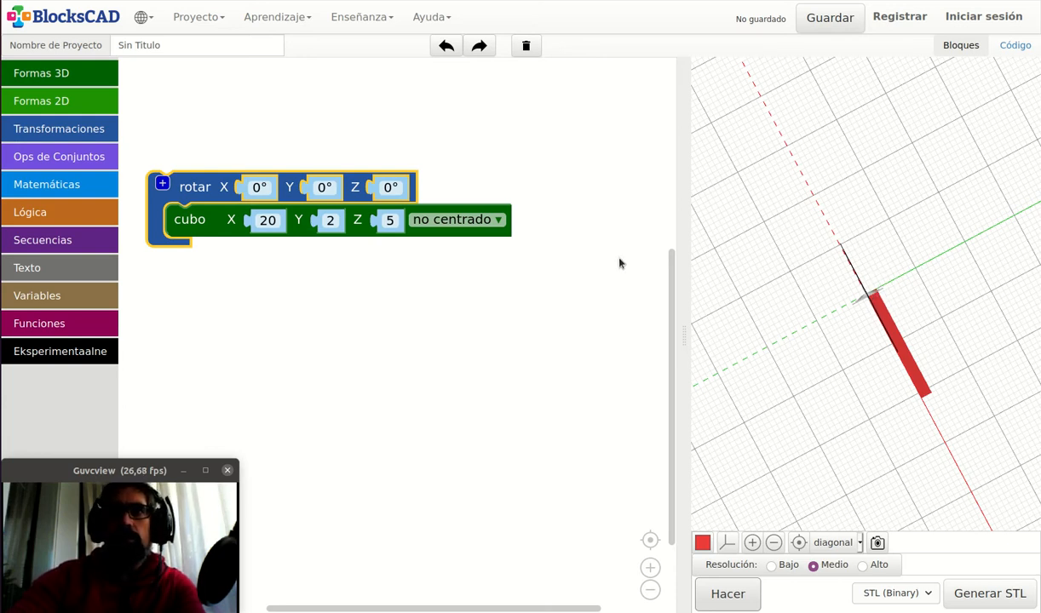
click(385, 187)
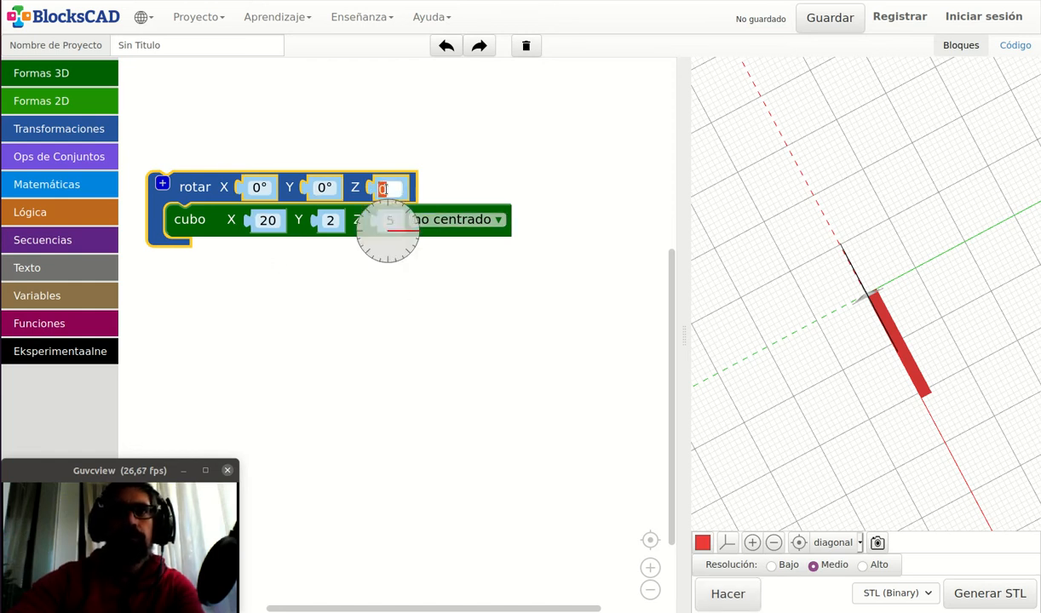
click(413, 218)
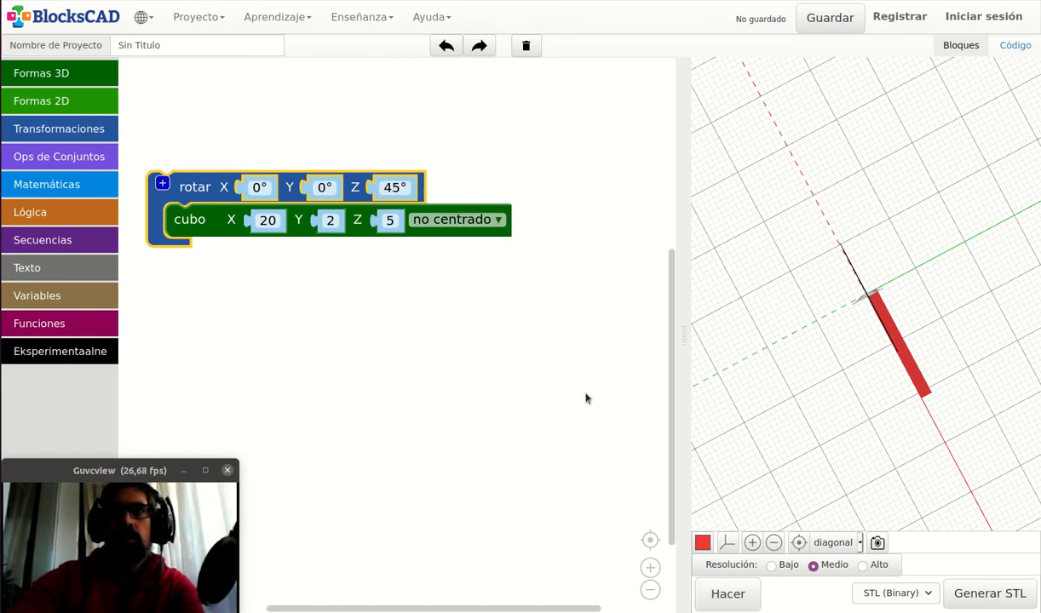
click(740, 600)
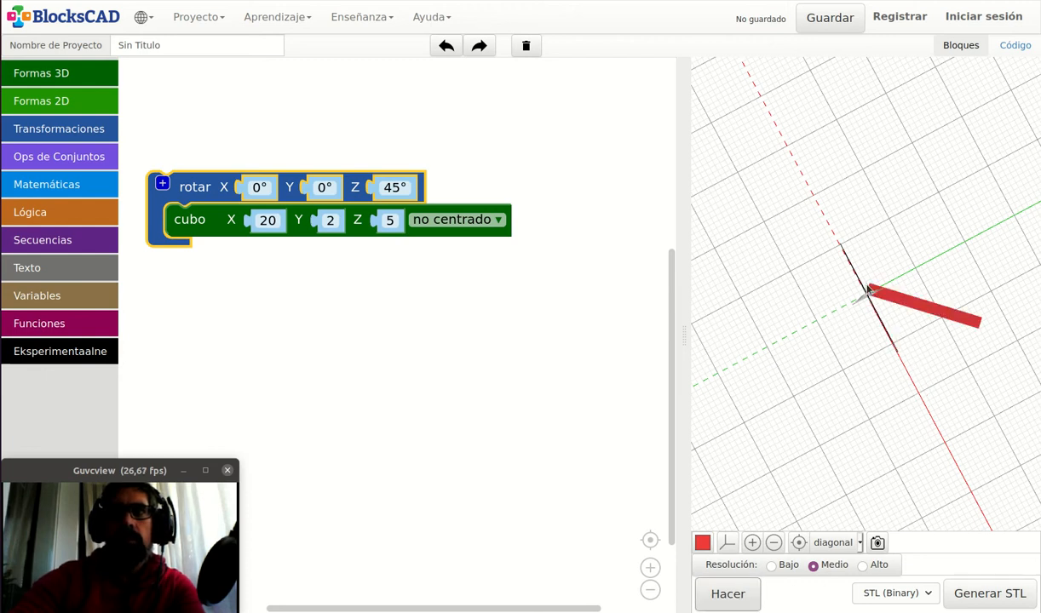
Step: Set the rotate block's Z angle to 90° and render the cube again
mouse_move(410, 190)
mouse_down()
mouse_move(377, 184)
mouse_move(401, 192)
mouse_up()
click(401, 192)
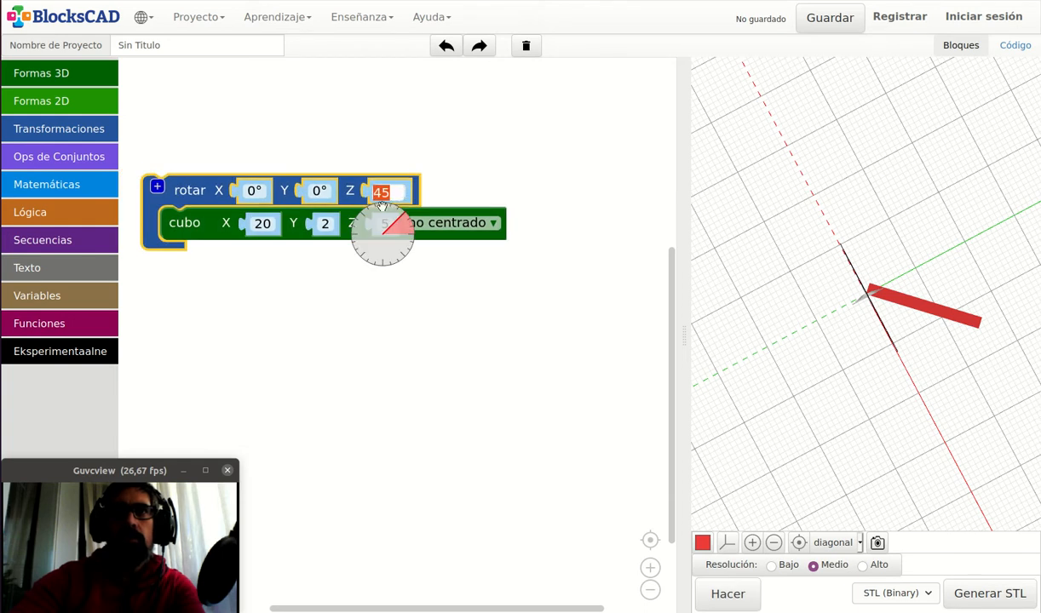
text(90)
key(Return)
click(724, 596)
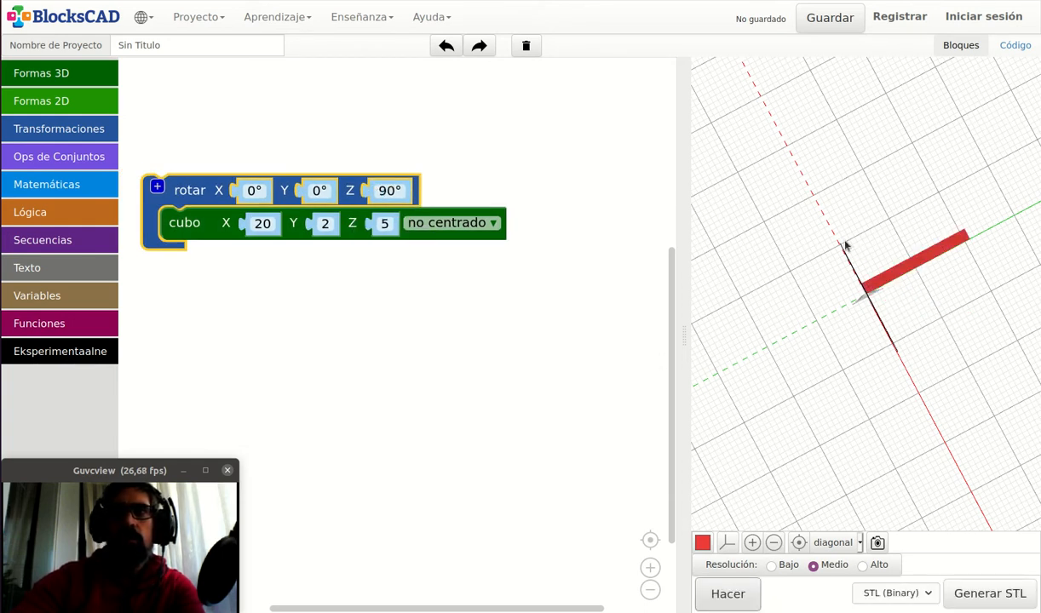
Step: Reset the rotate block's Z angle to 0° and render the unrotated cube
click(388, 190)
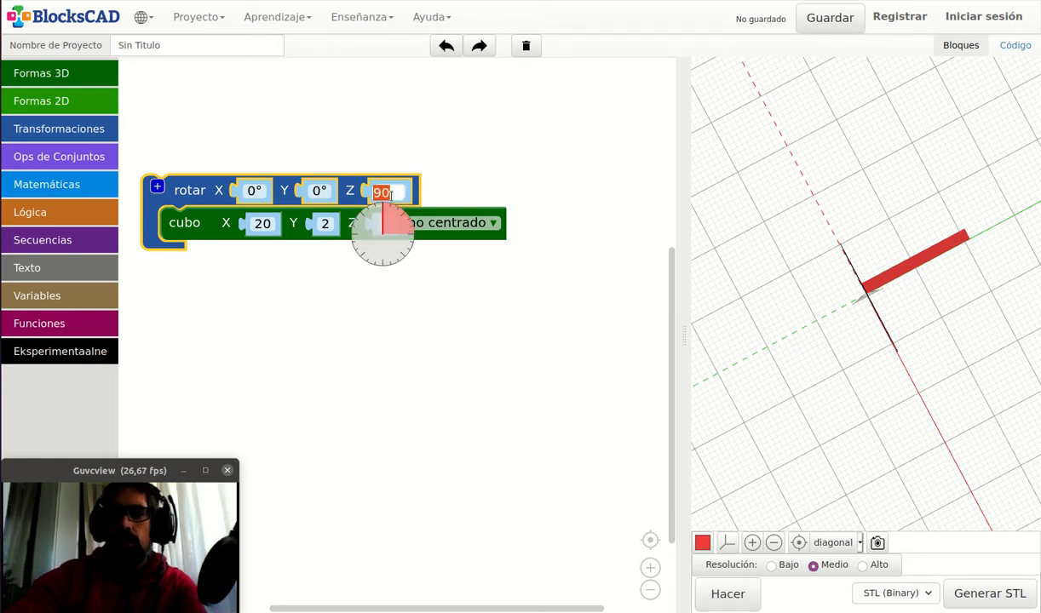
key(BackSpace)
text(0)
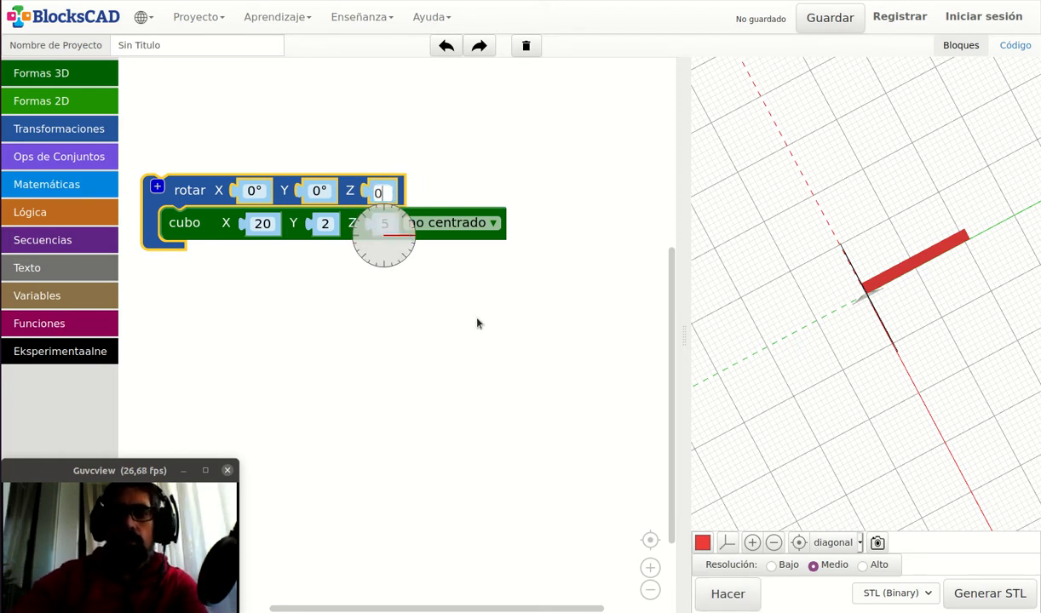
key(Return)
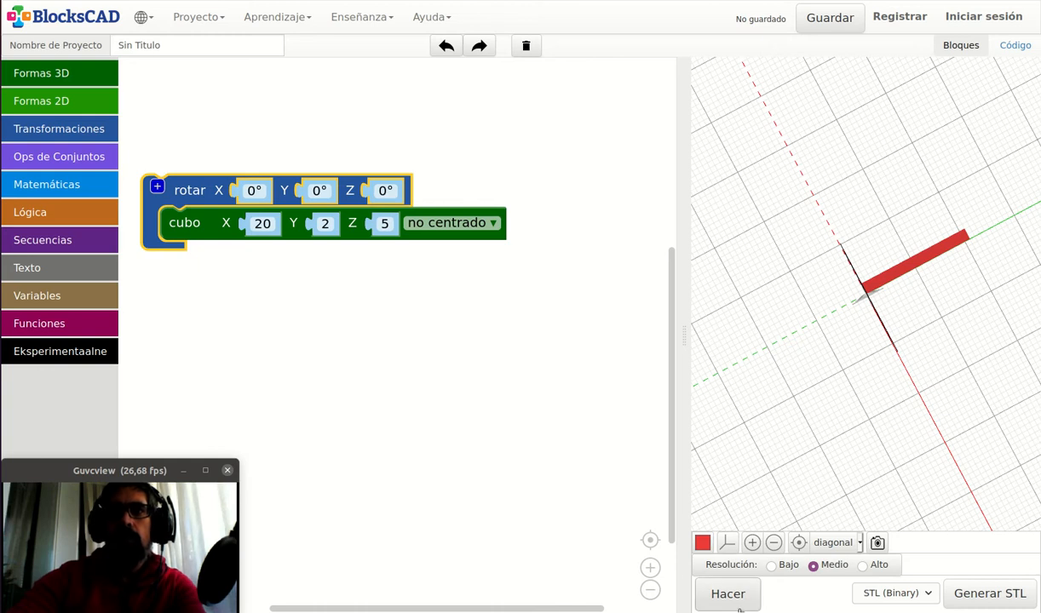
click(728, 595)
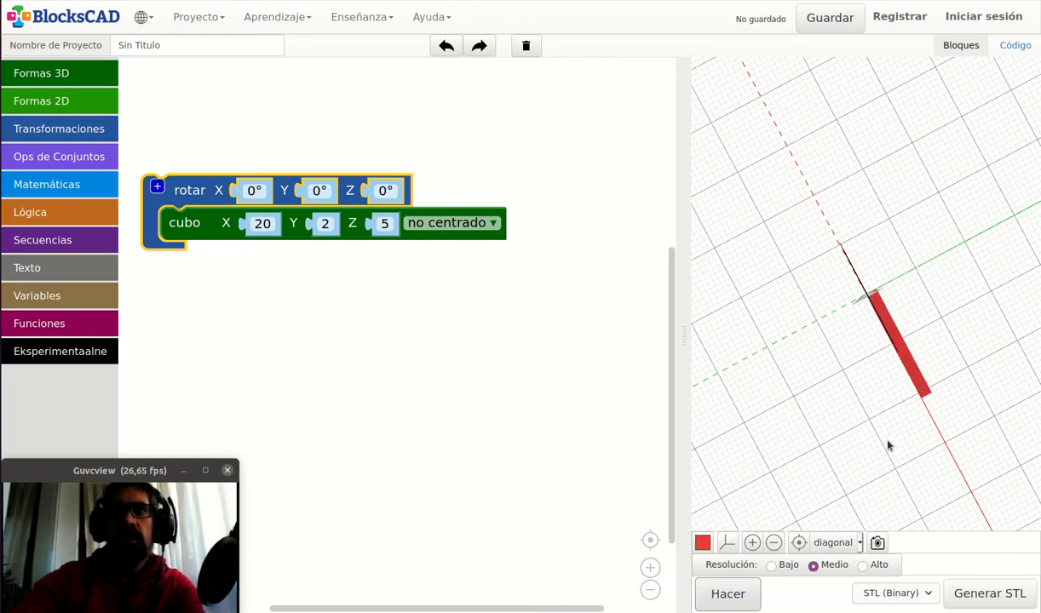
Step: View the cube along the Y axis, set the rotate block's Y angle to 45° and render it
drag(888, 446, 901, 270)
drag(819, 401, 903, 209)
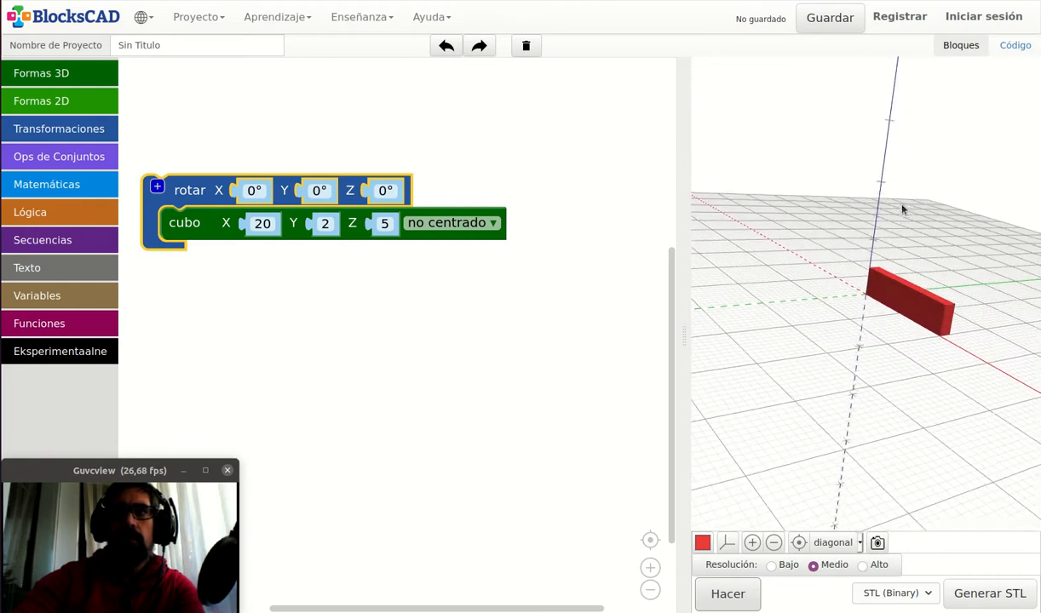
drag(1001, 234, 734, 343)
drag(864, 191, 773, 182)
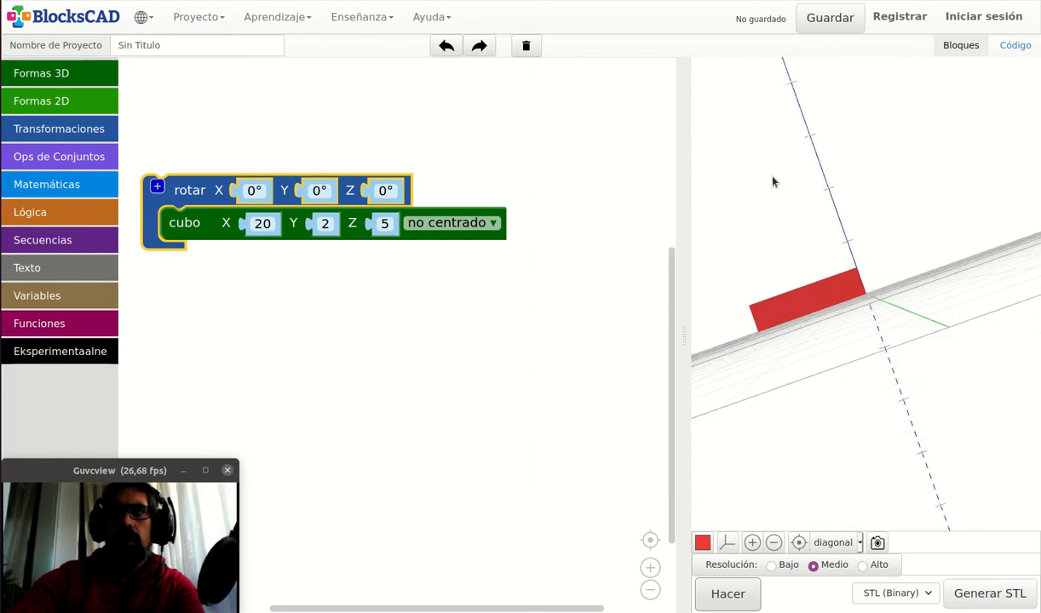
drag(846, 337, 889, 346)
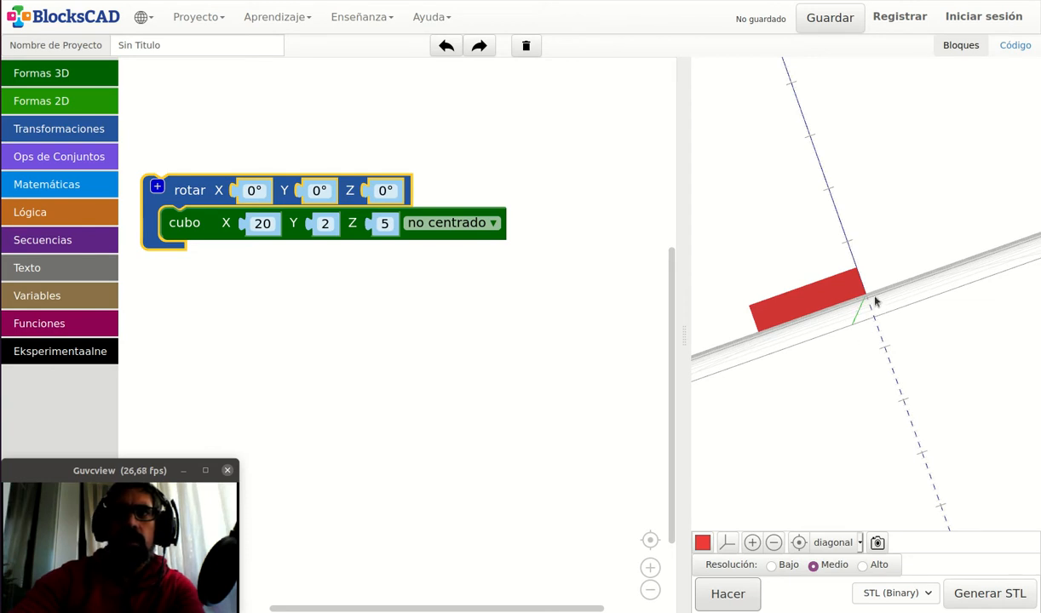
click(318, 191)
click(329, 219)
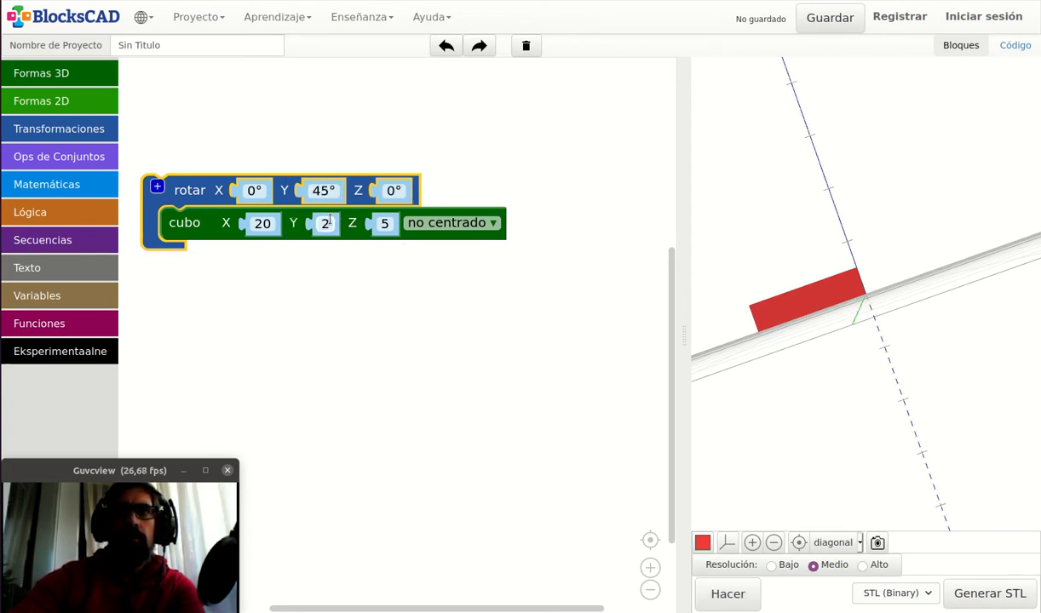
click(729, 596)
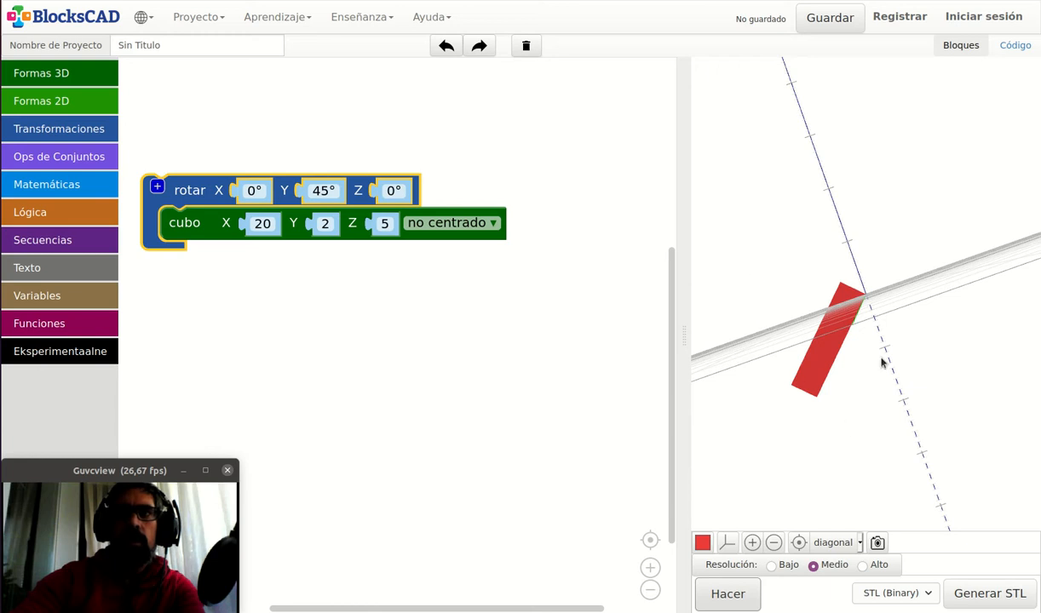
Step: Set the rotate block's Y angle to 135°, render the cube and inspect its new orientation
click(322, 190)
text(315)
click(301, 216)
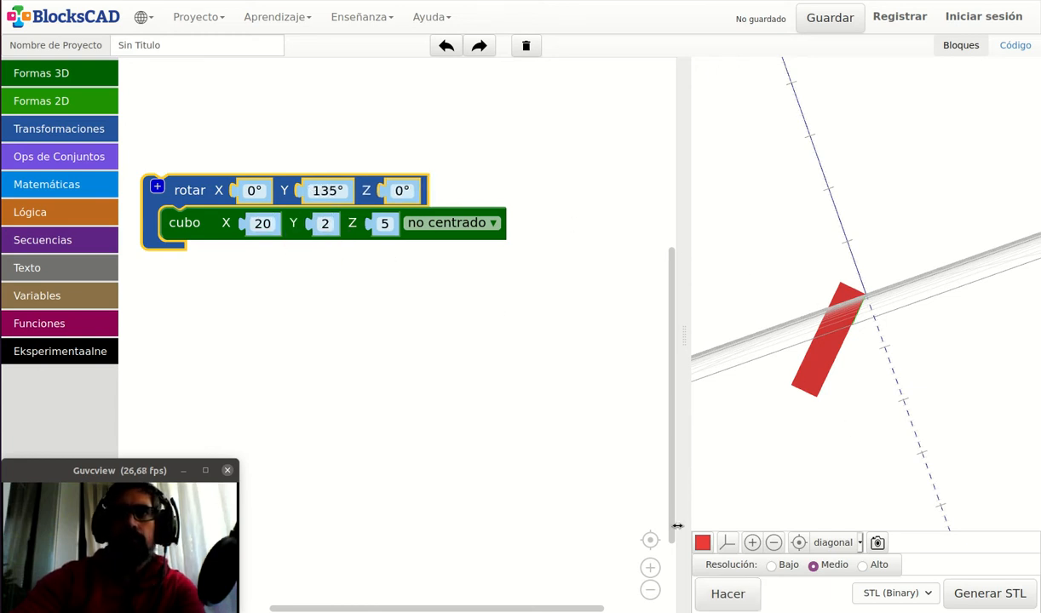
click(728, 595)
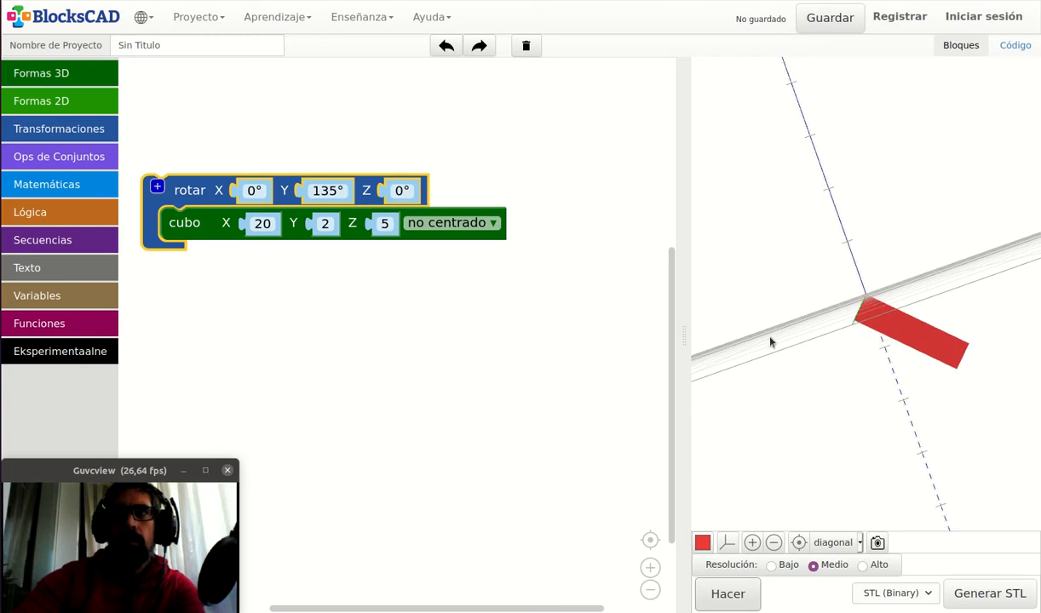
drag(734, 320, 838, 373)
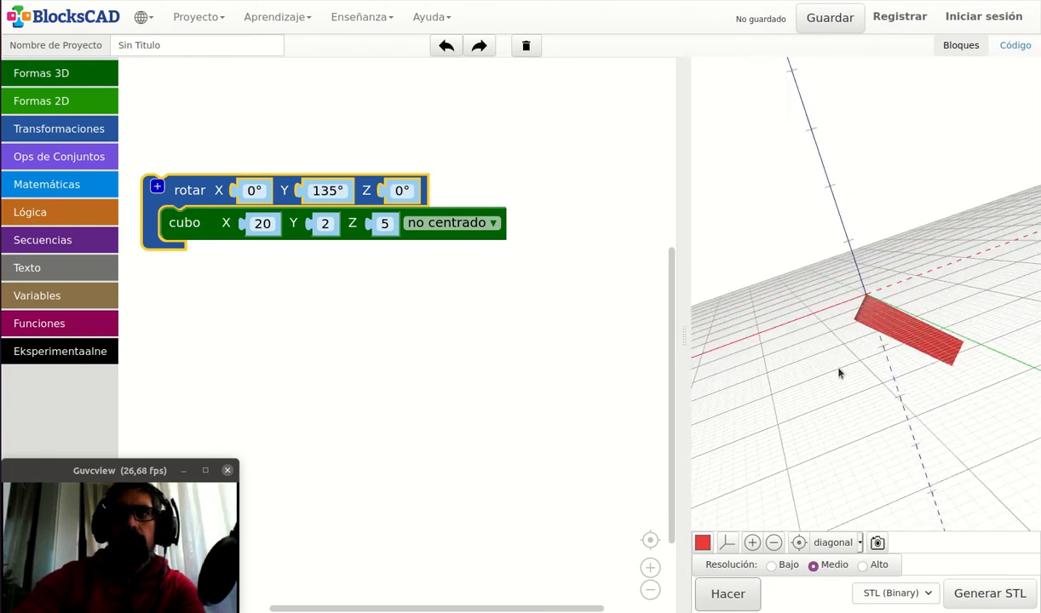
Step: Reset the rotate block's Y angle to 0° and render the unrotated cube
click(328, 191)
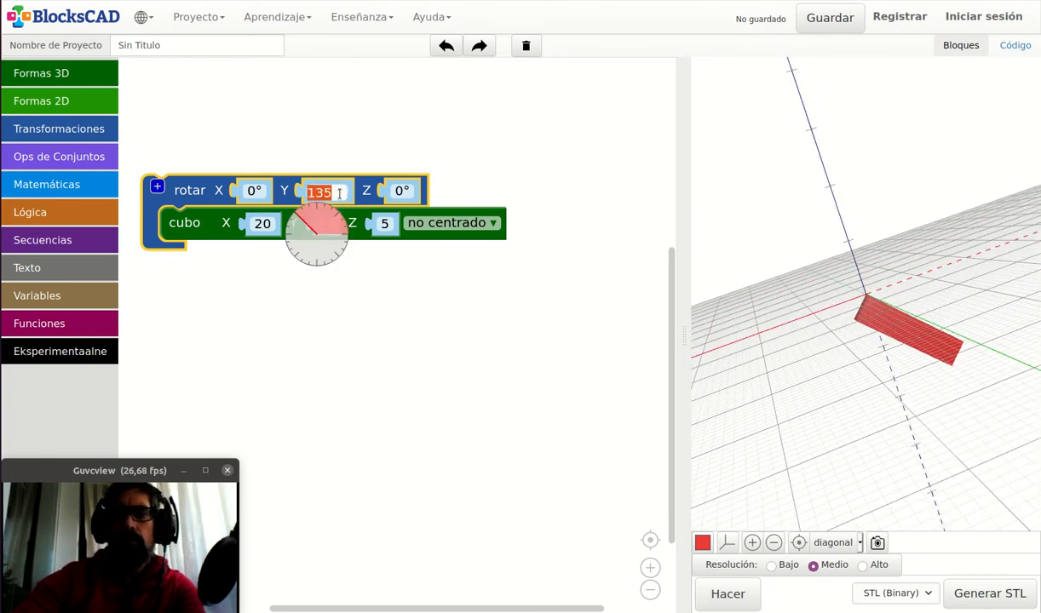
text(0)
key(Return)
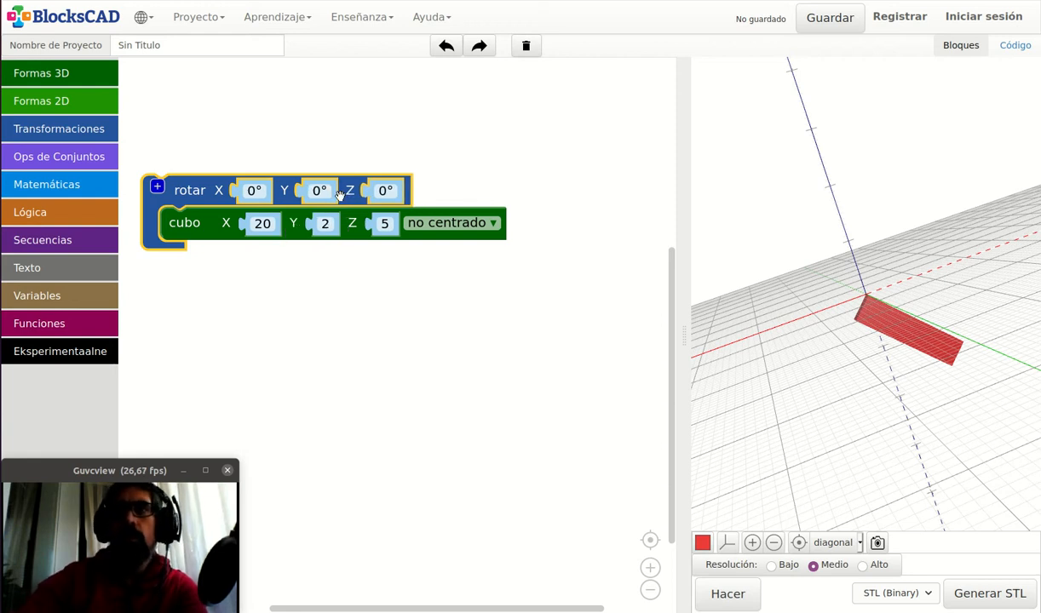
drag(796, 396, 922, 294)
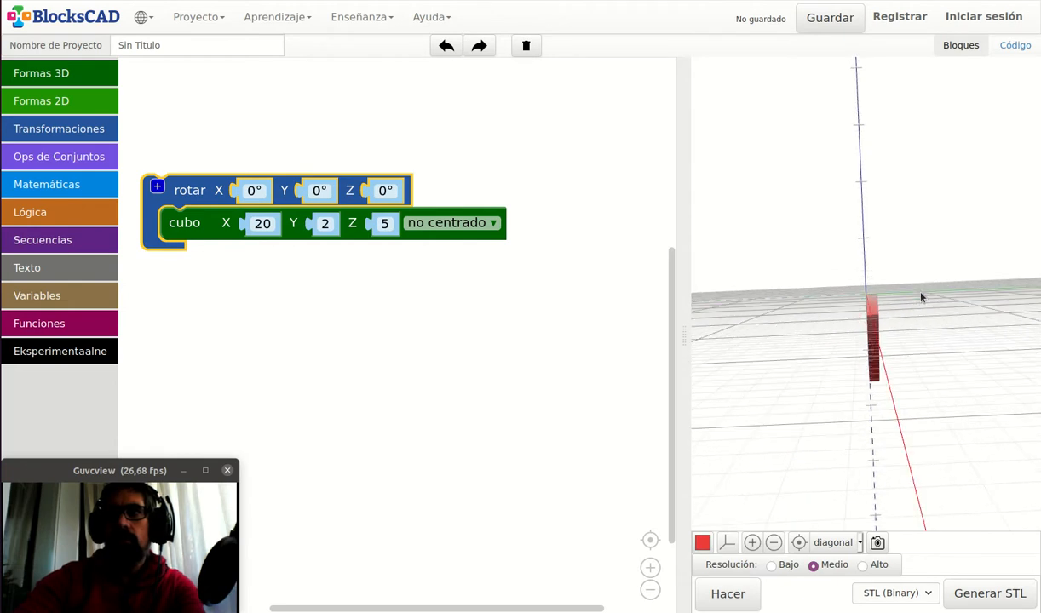
click(729, 595)
Step: View the cube end-on along the X axis, set the rotate block's X angle to 45° and render it
drag(803, 474, 866, 377)
drag(871, 338, 880, 359)
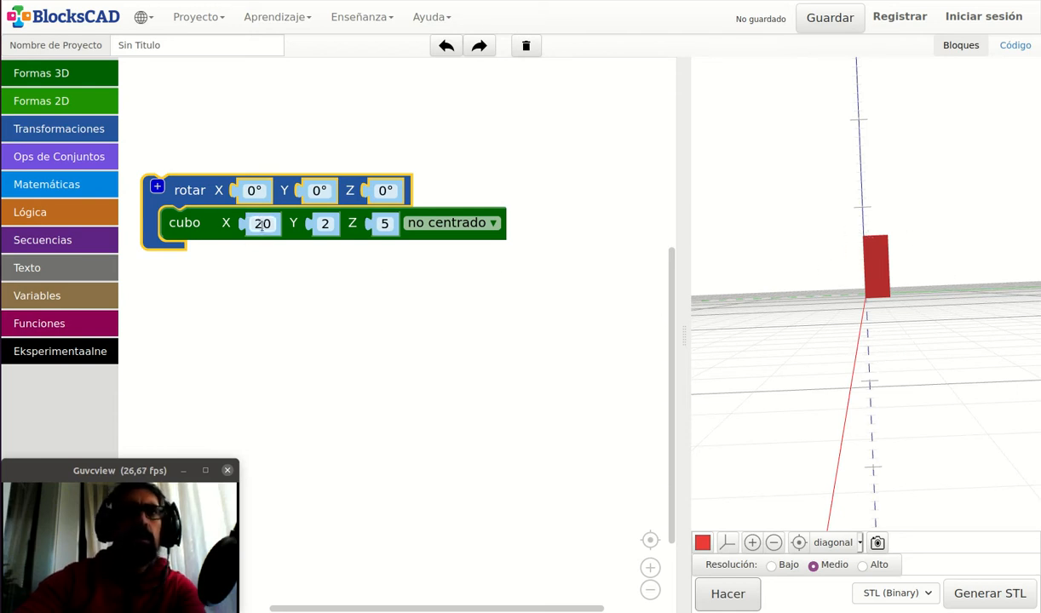
click(253, 190)
click(266, 226)
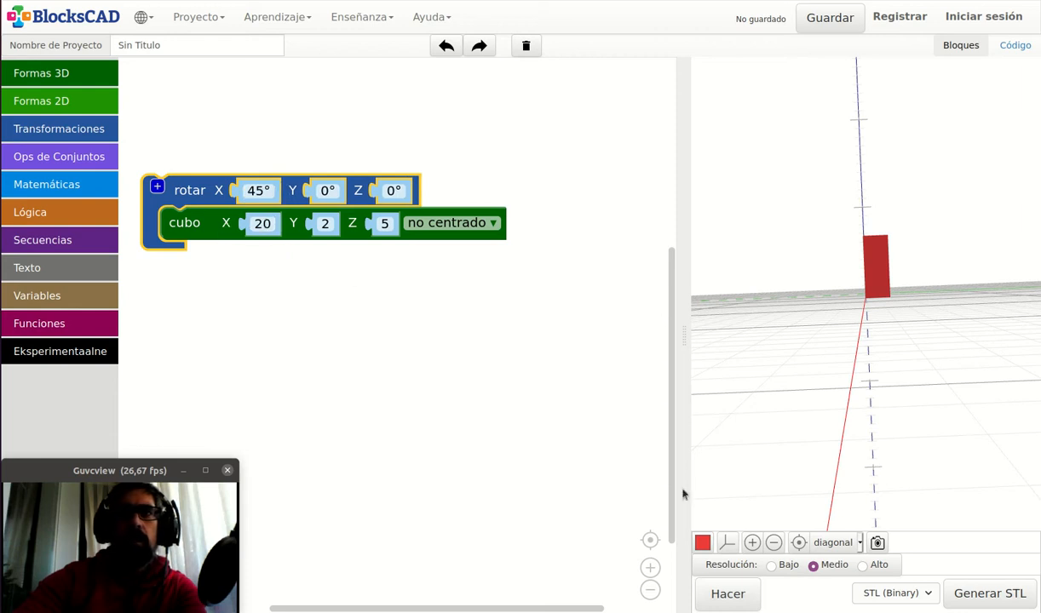
click(726, 594)
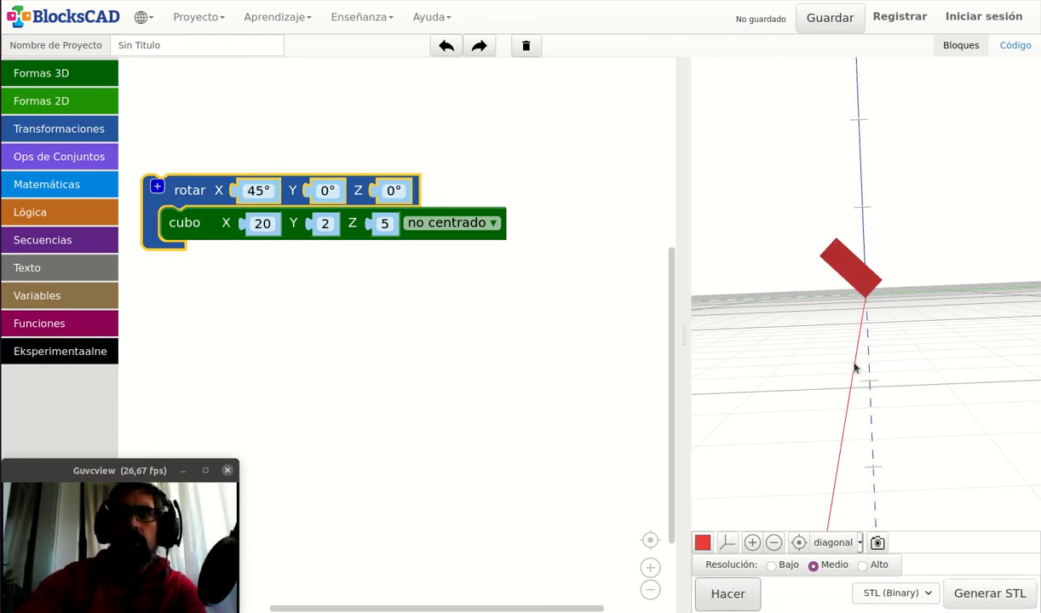
drag(854, 363, 859, 365)
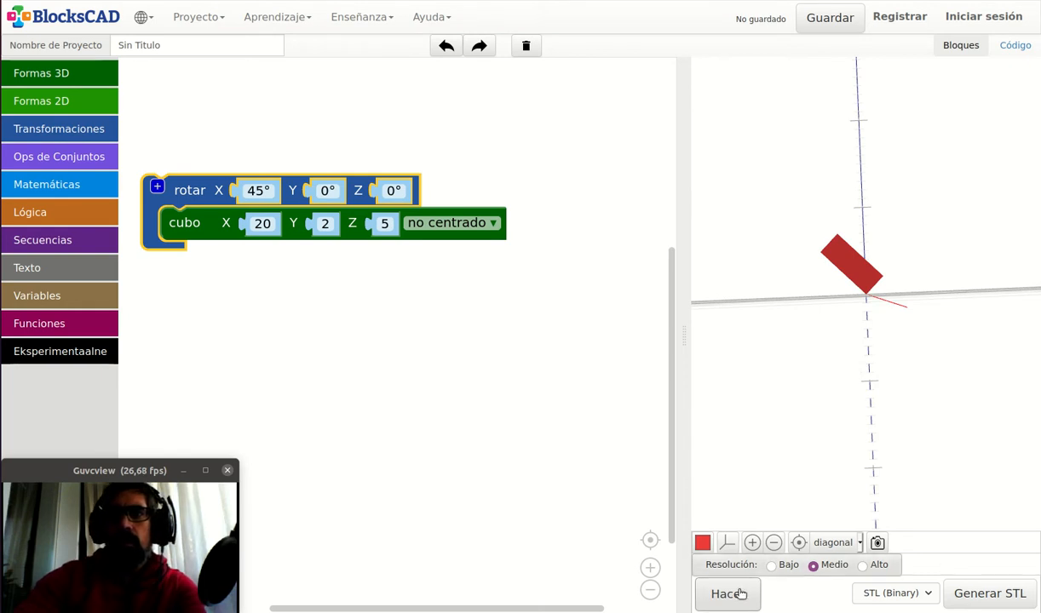
Step: Reset the rotate block's X angle to 0°, render the cube and inspect it from several angles
click(257, 190)
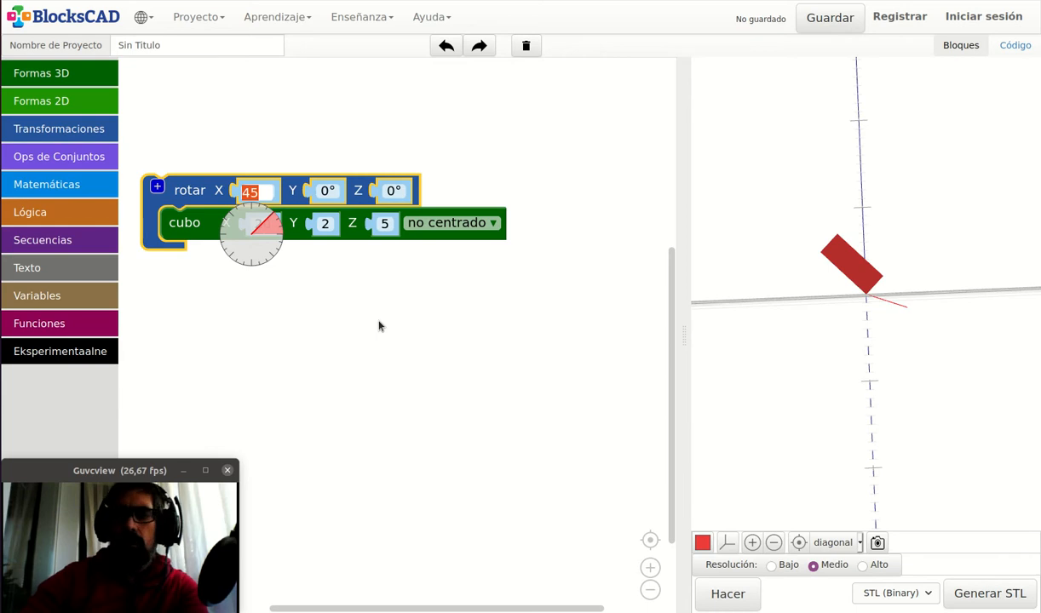
key(Return)
click(259, 191)
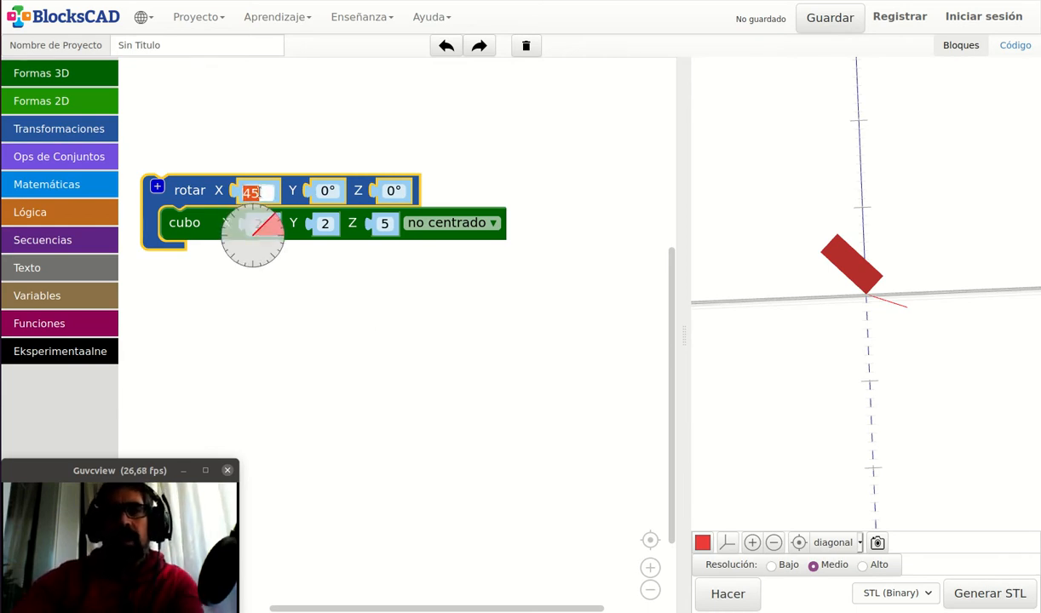
text(0)
click(414, 304)
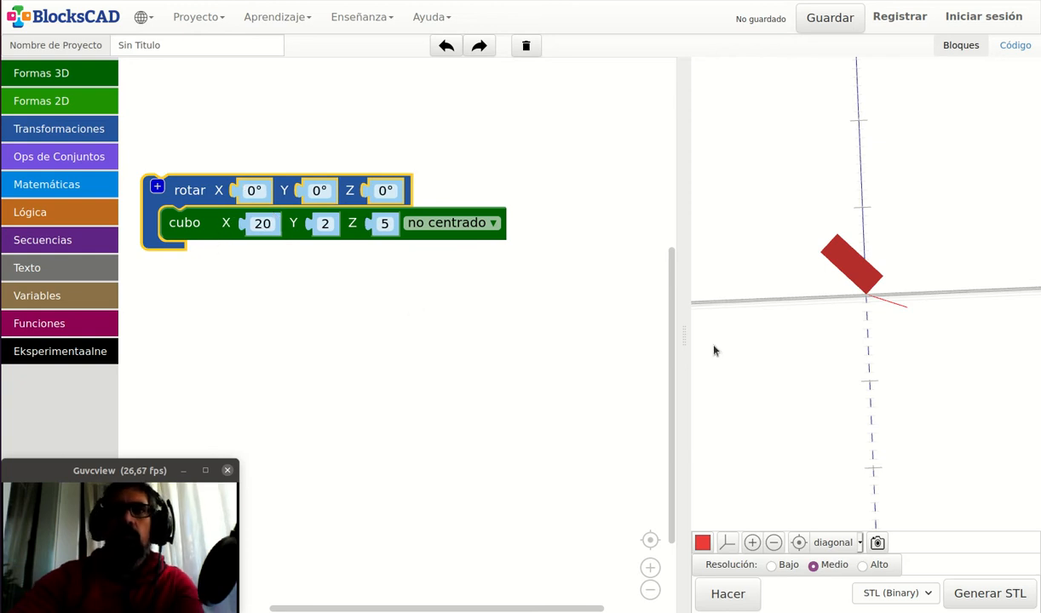
click(741, 594)
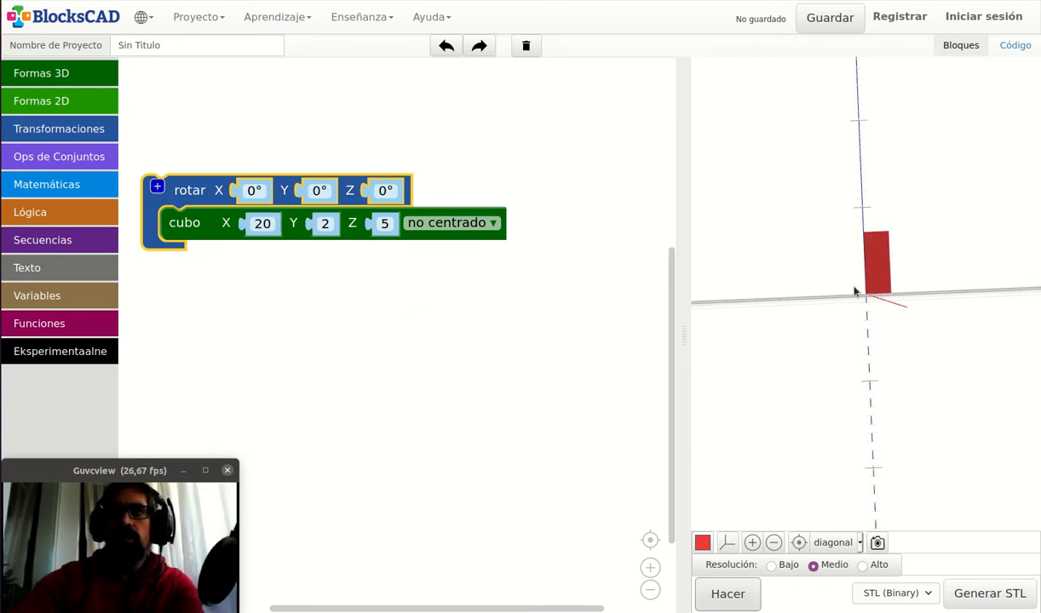
drag(850, 360, 875, 231)
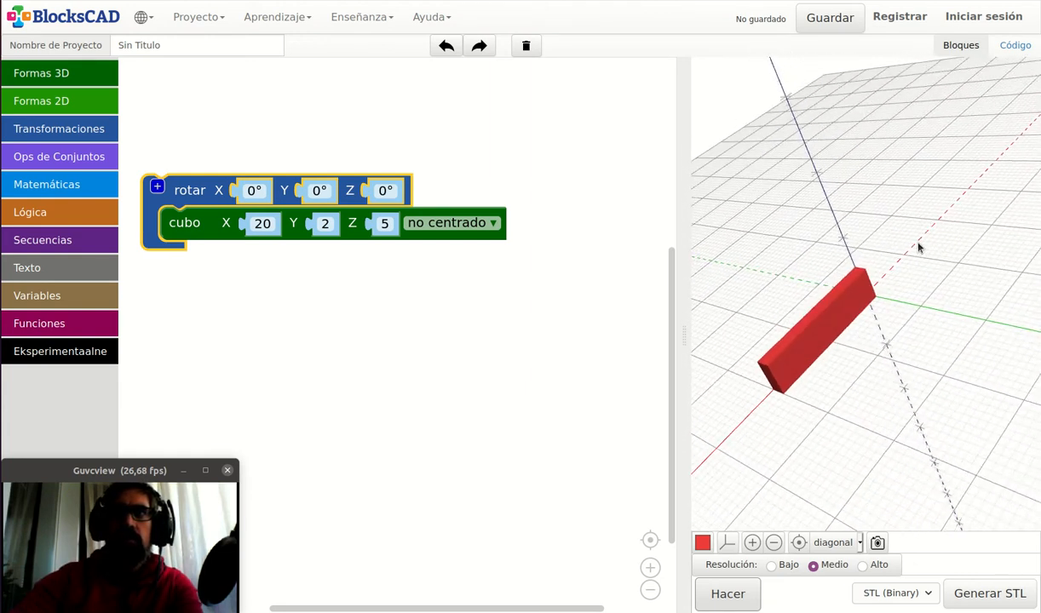
drag(822, 381, 977, 237)
drag(815, 354, 946, 328)
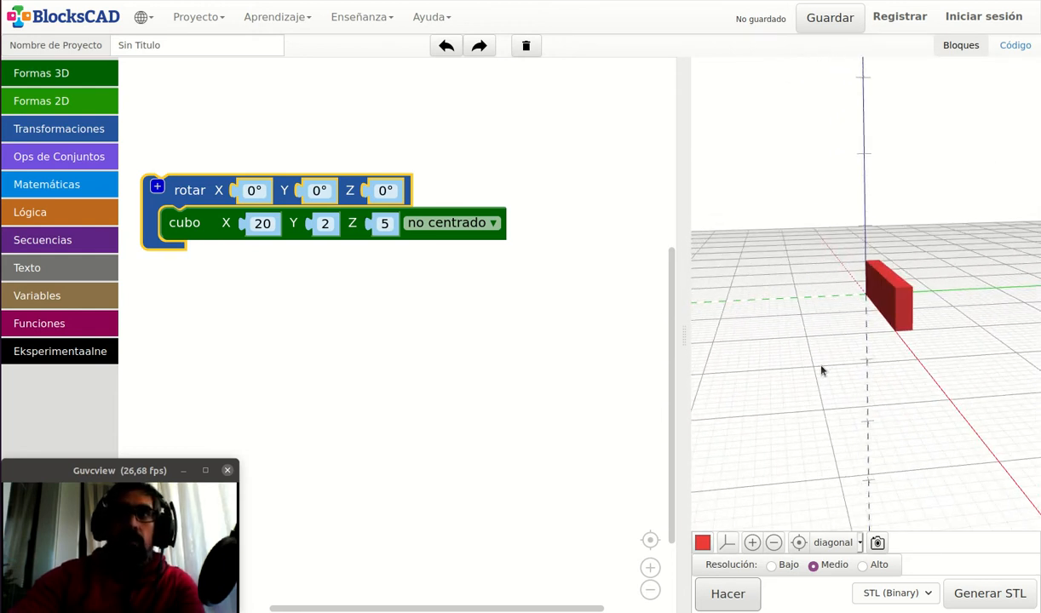
Step: Set the rotate block's Z angle to 60°, render the cube and inspect its new orientation
drag(820, 367, 862, 339)
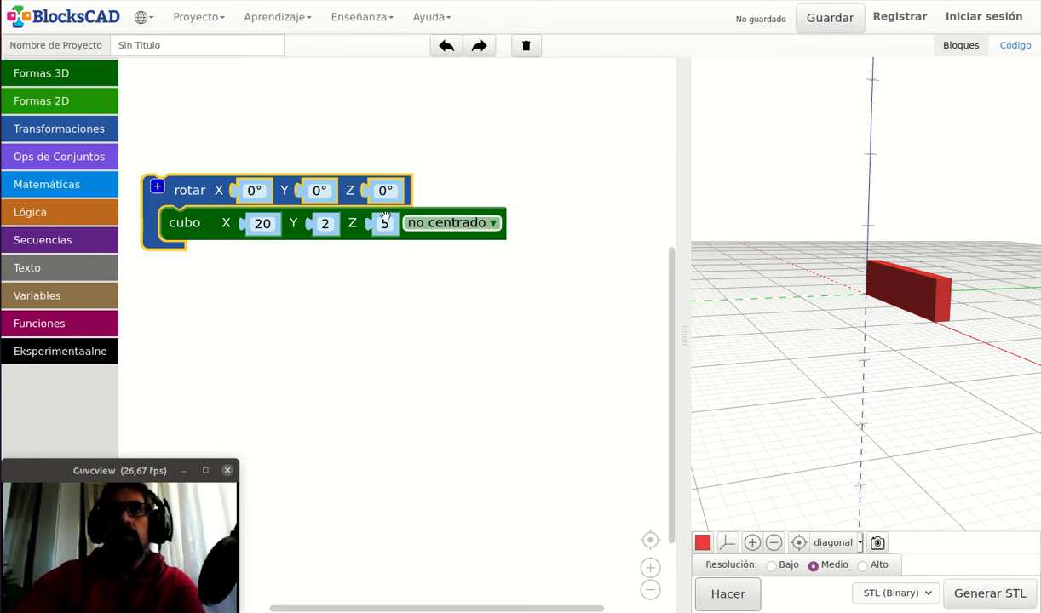
drag(815, 355, 842, 318)
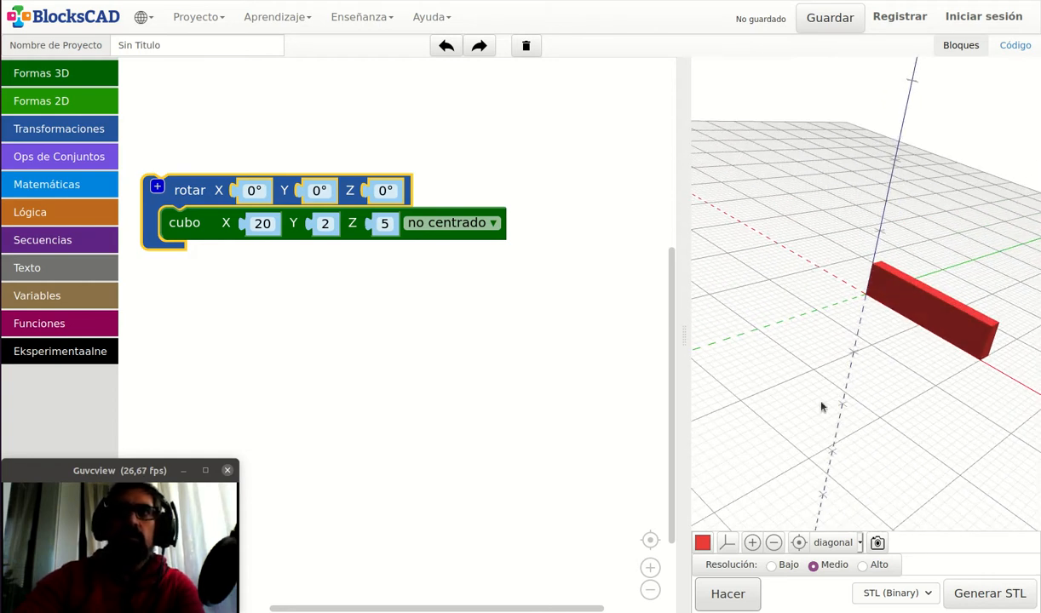
drag(942, 401, 890, 285)
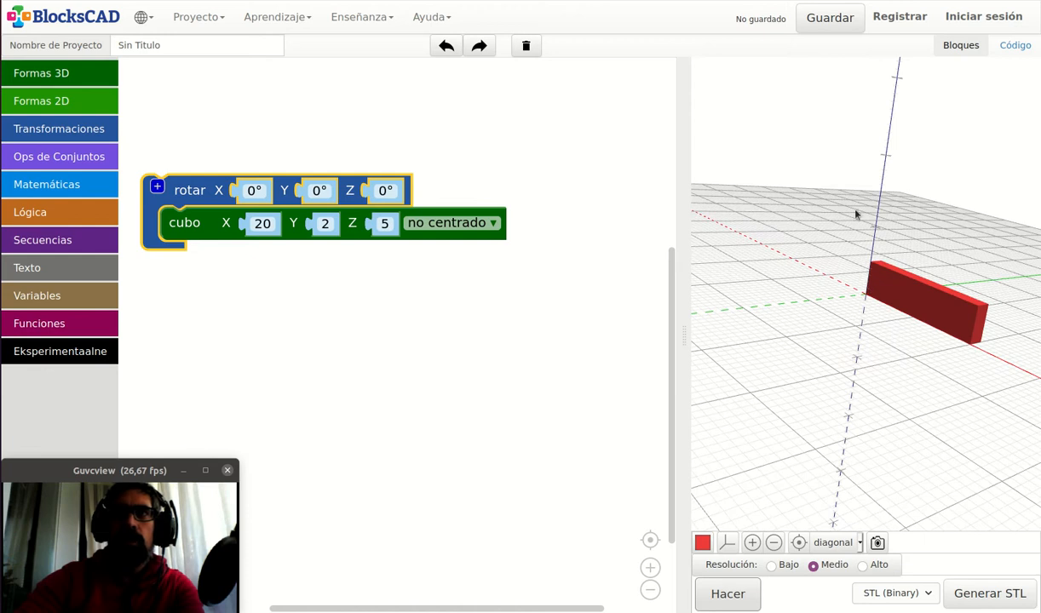
drag(992, 297, 802, 262)
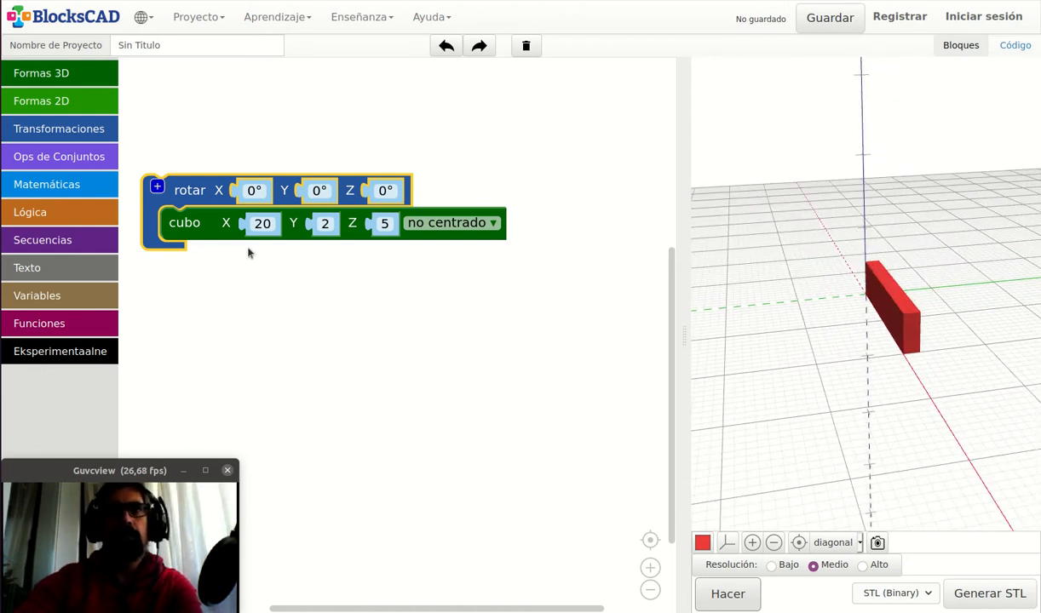
click(388, 191)
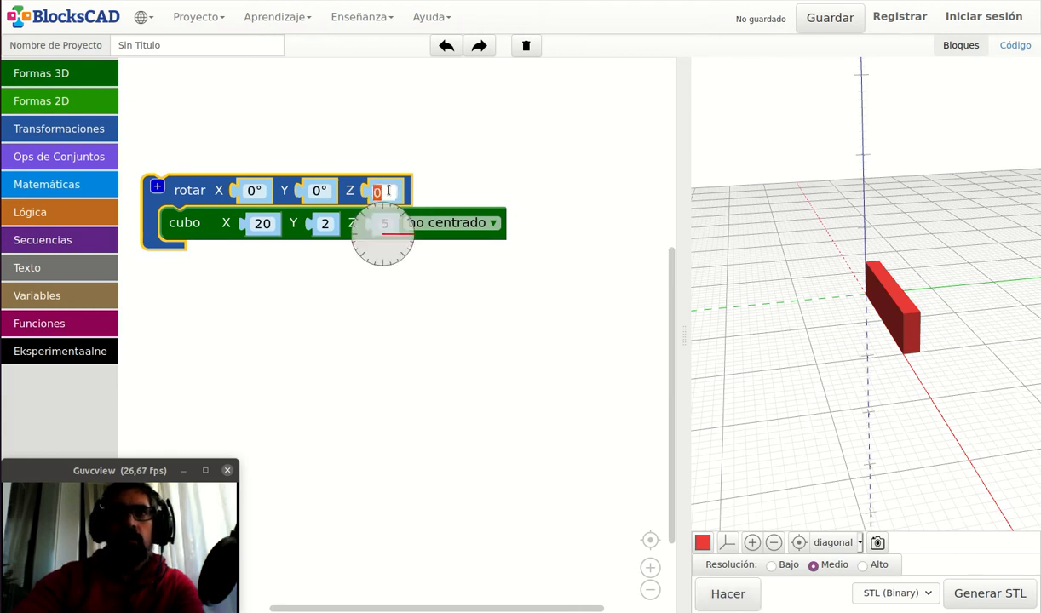
text(60)
key(Return)
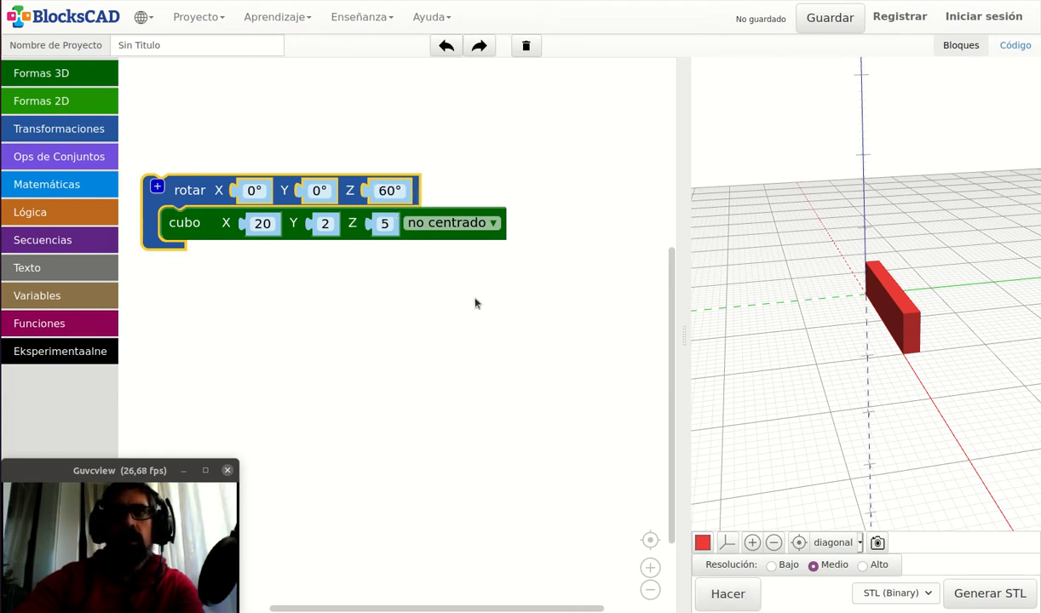
click(725, 593)
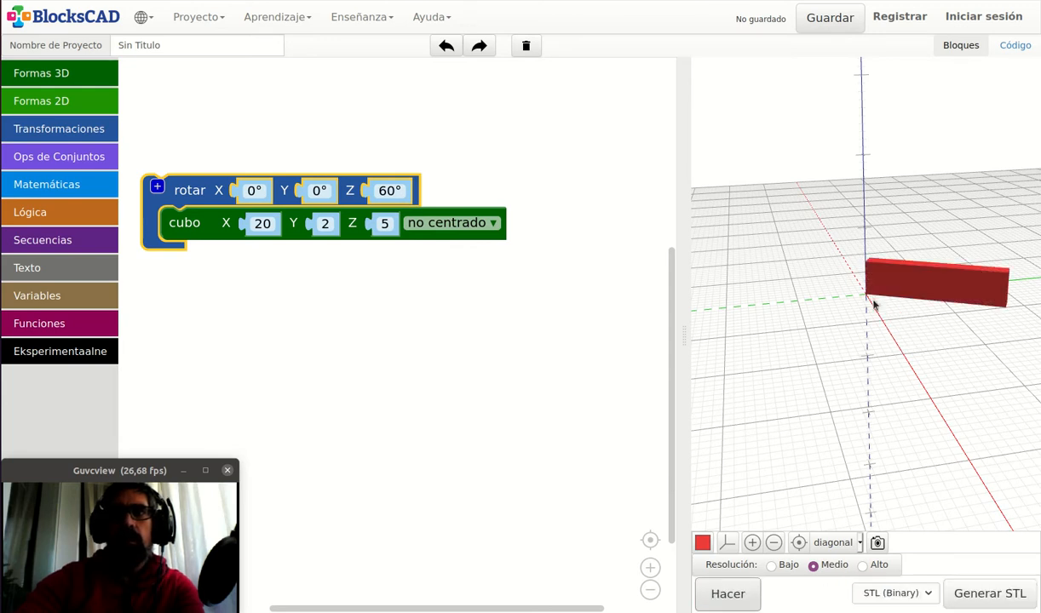
drag(870, 319, 850, 348)
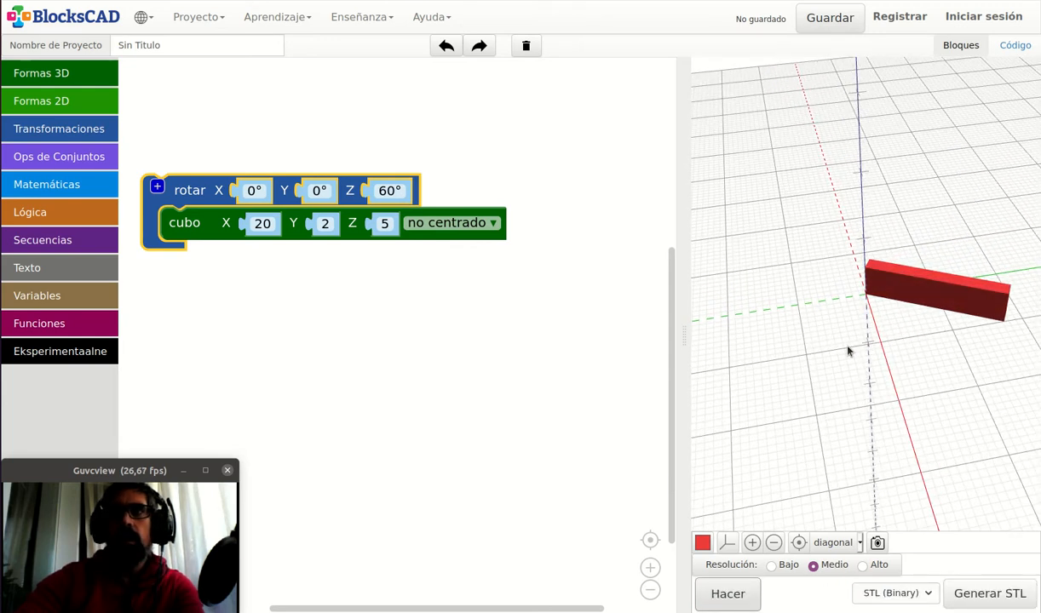
Step: Set the rotate block's X angle to 90° while keeping the Z rotation, render the cube and inspect it
click(254, 190)
text(90)
key(Return)
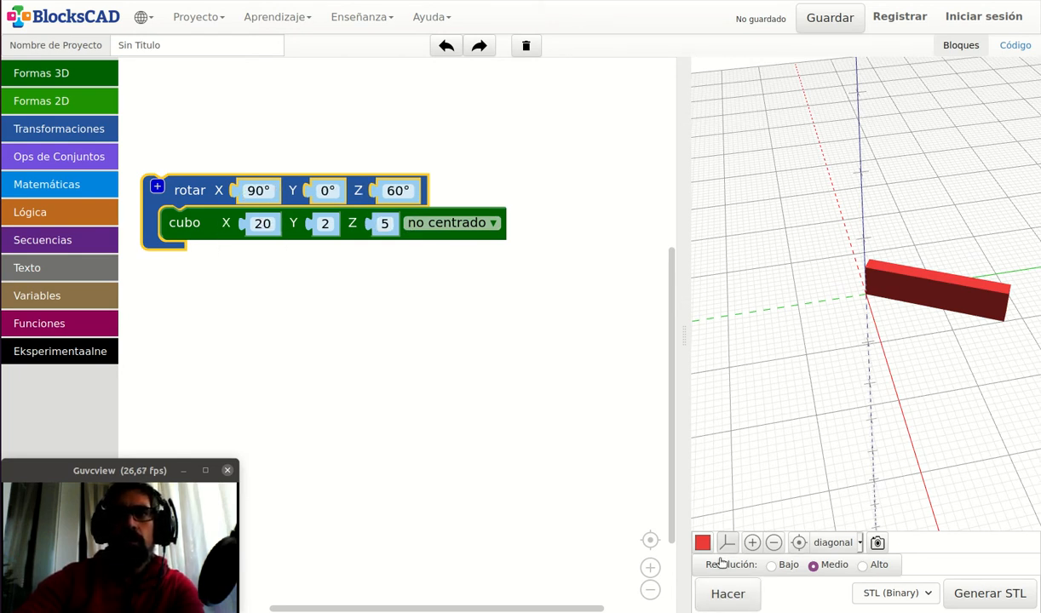
click(723, 598)
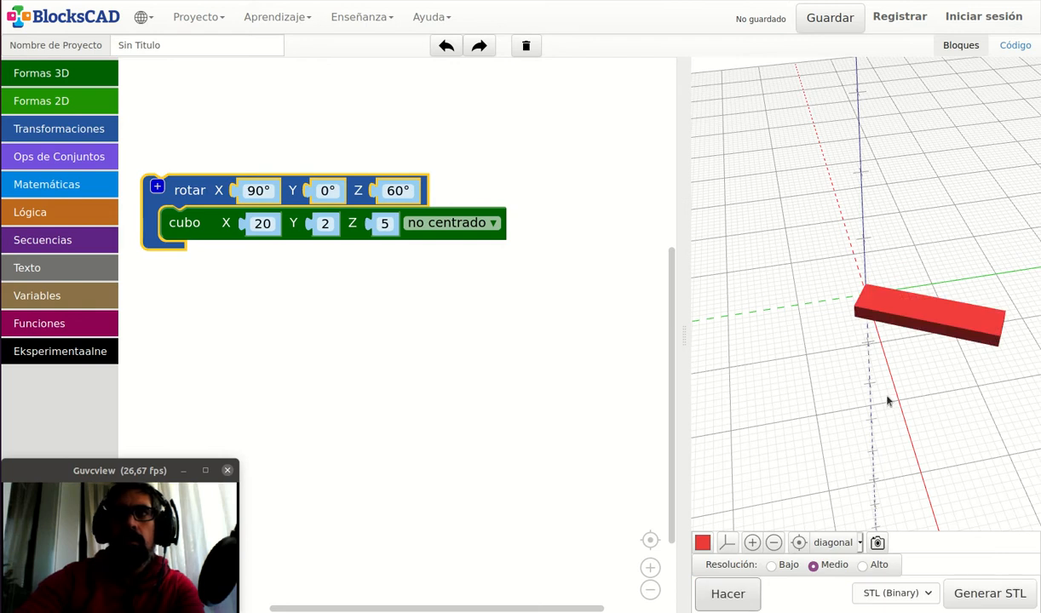
drag(886, 401, 820, 233)
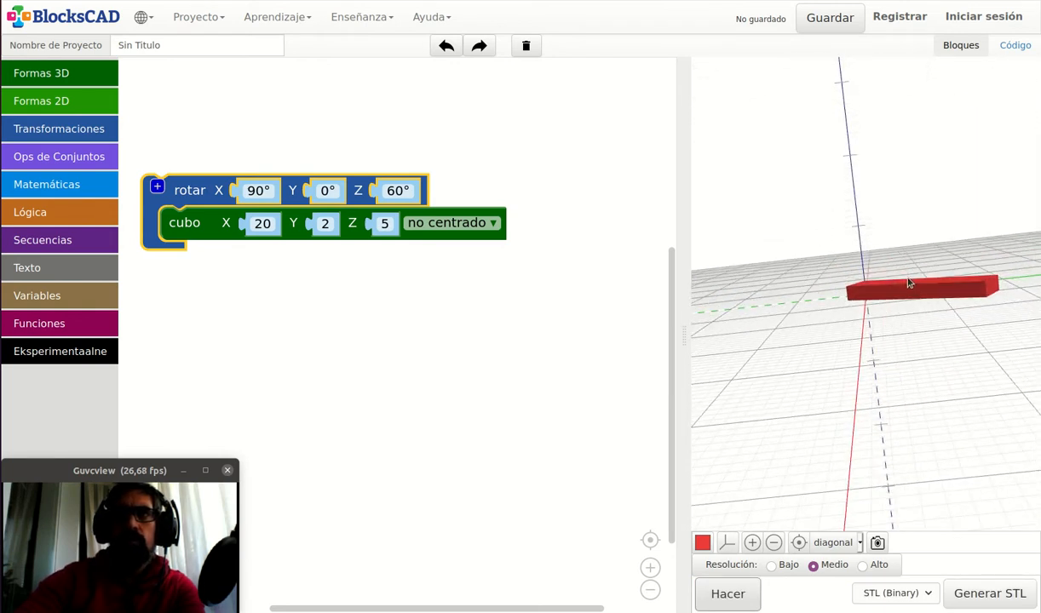
Step: Reset the rotate block's Z angle to 0° and render the cube with only its X rotation
click(394, 191)
text(0)
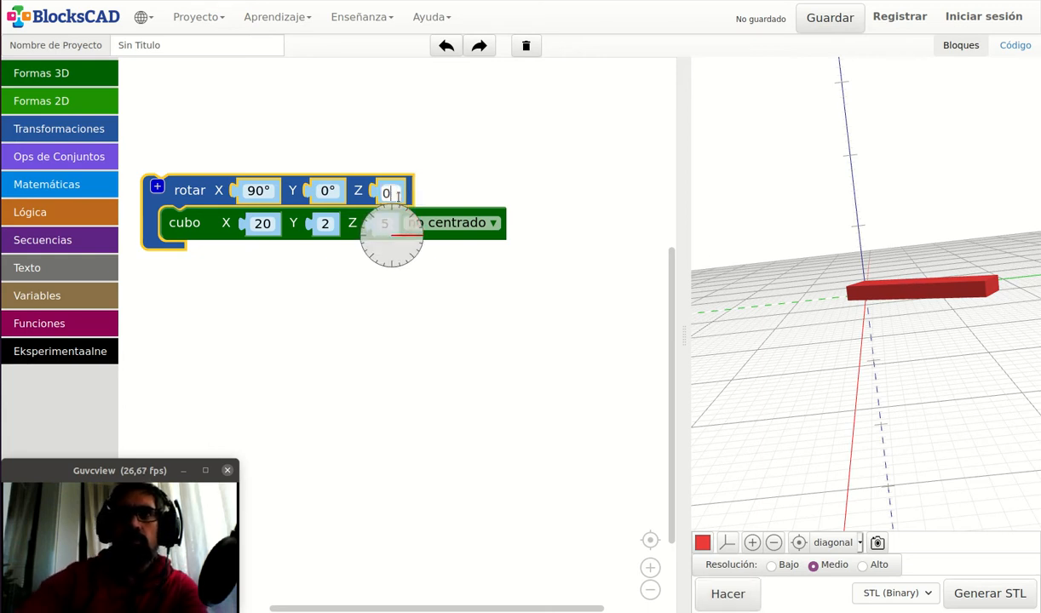
click(725, 596)
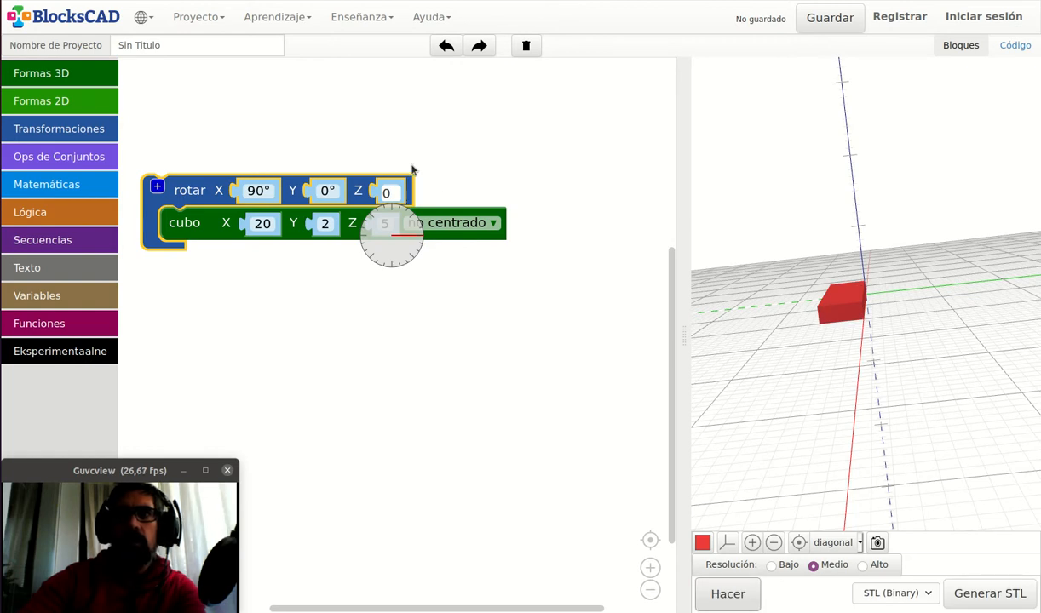
Step: Set the rotate block's Z angle to 45°, render the cube and inspect it from several angles
drag(386, 216, 414, 220)
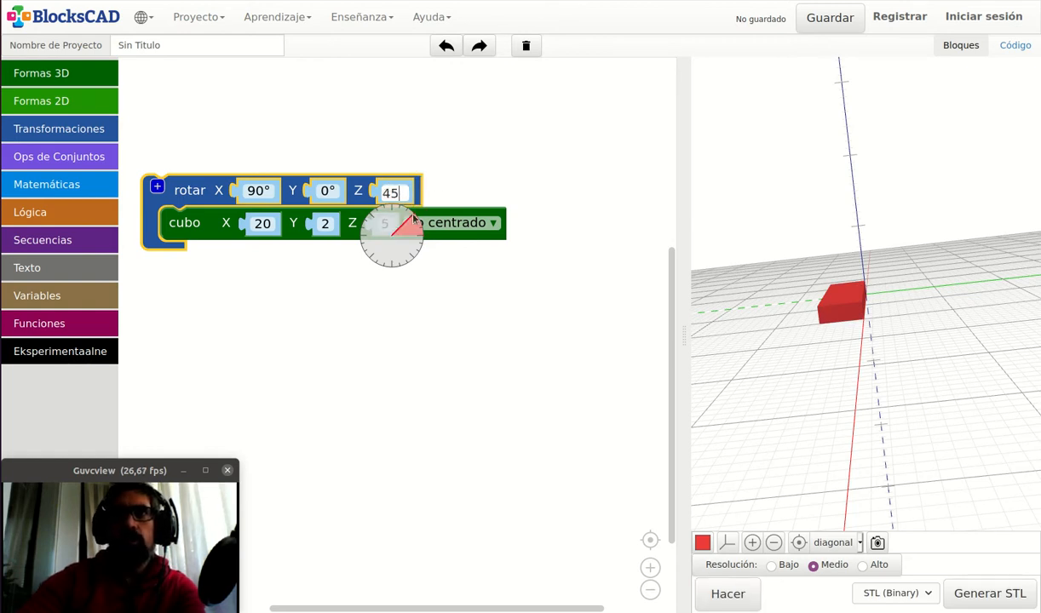
click(725, 594)
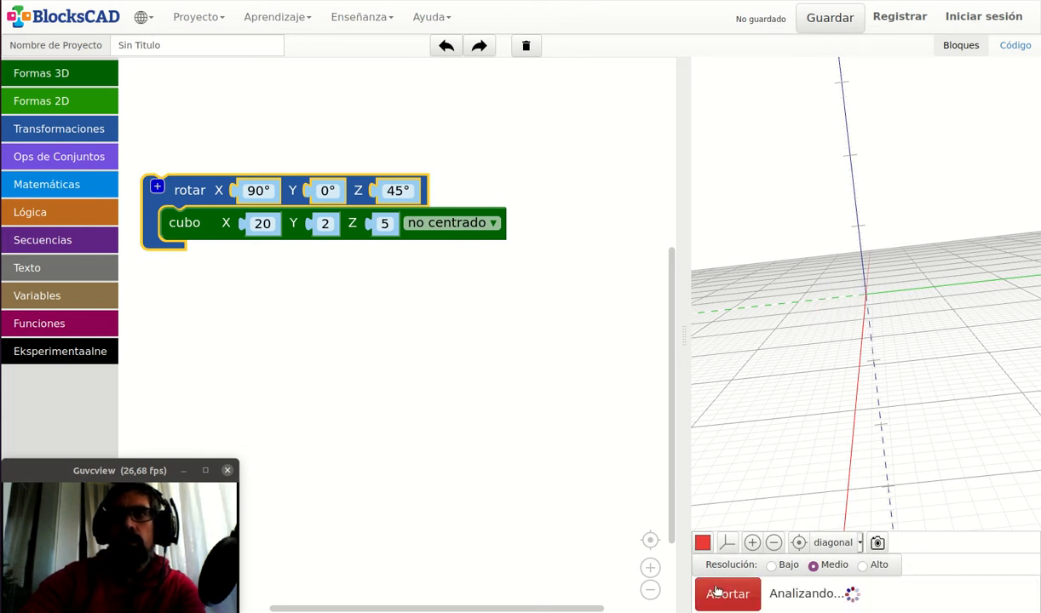
drag(792, 296, 842, 474)
drag(848, 418, 835, 313)
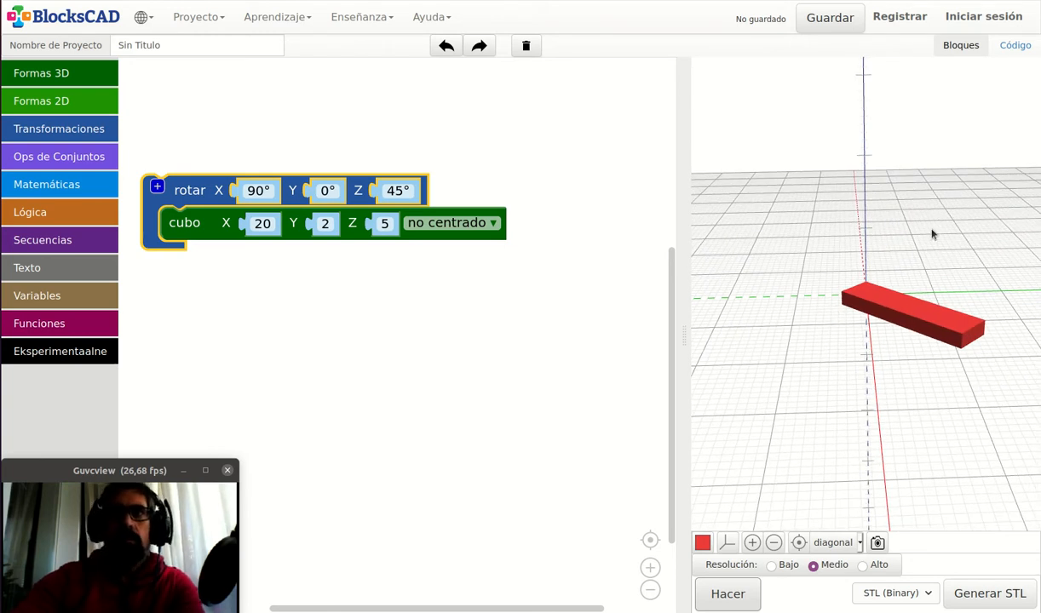
drag(932, 235, 839, 345)
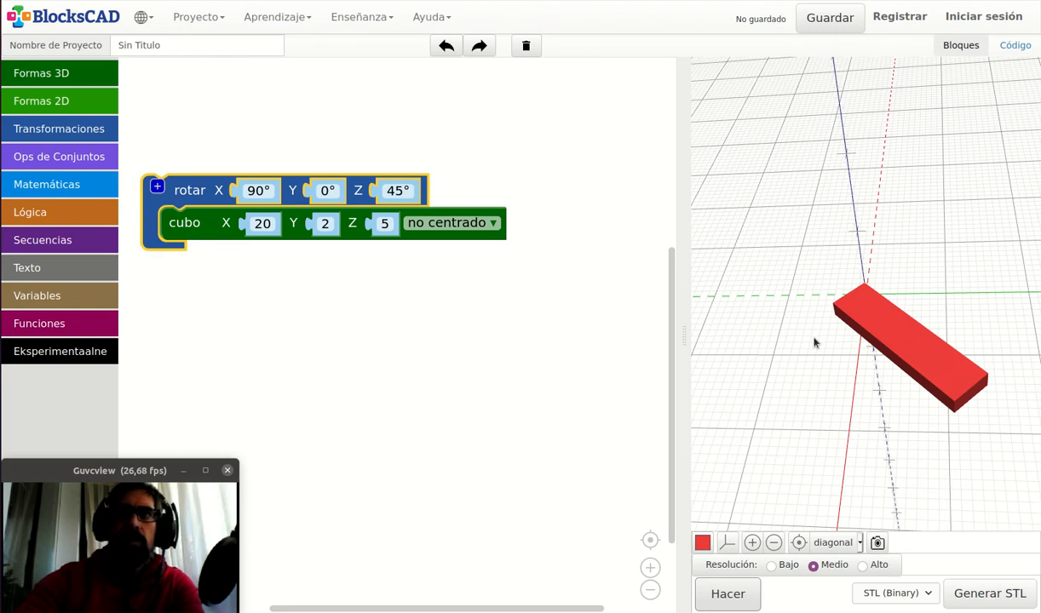
drag(814, 343, 814, 373)
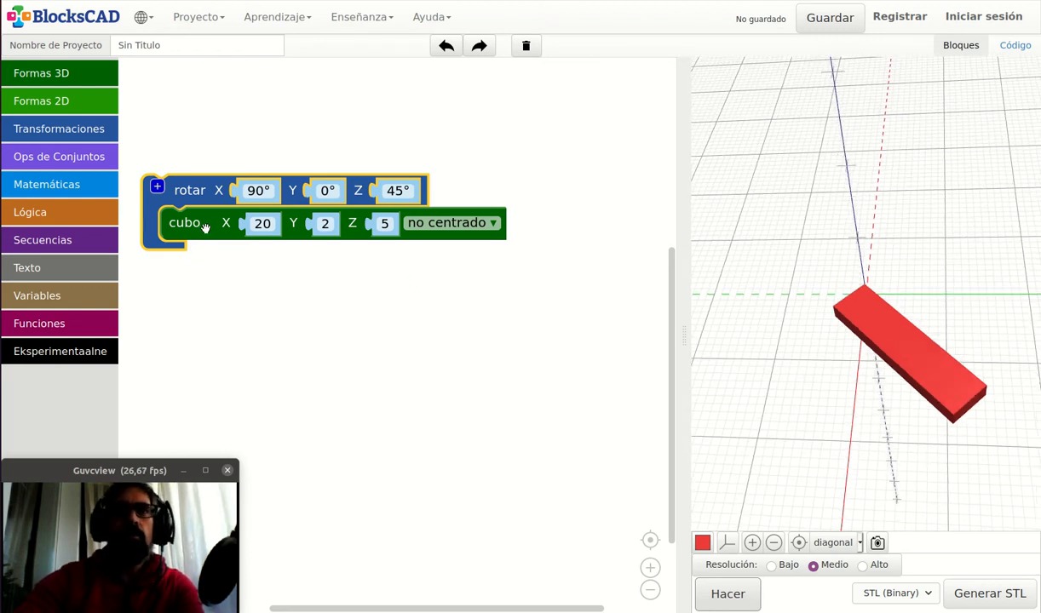
Step: Add a translate block and nest the rotate block, with the cube inside it, within the translate block
drag(204, 226, 257, 261)
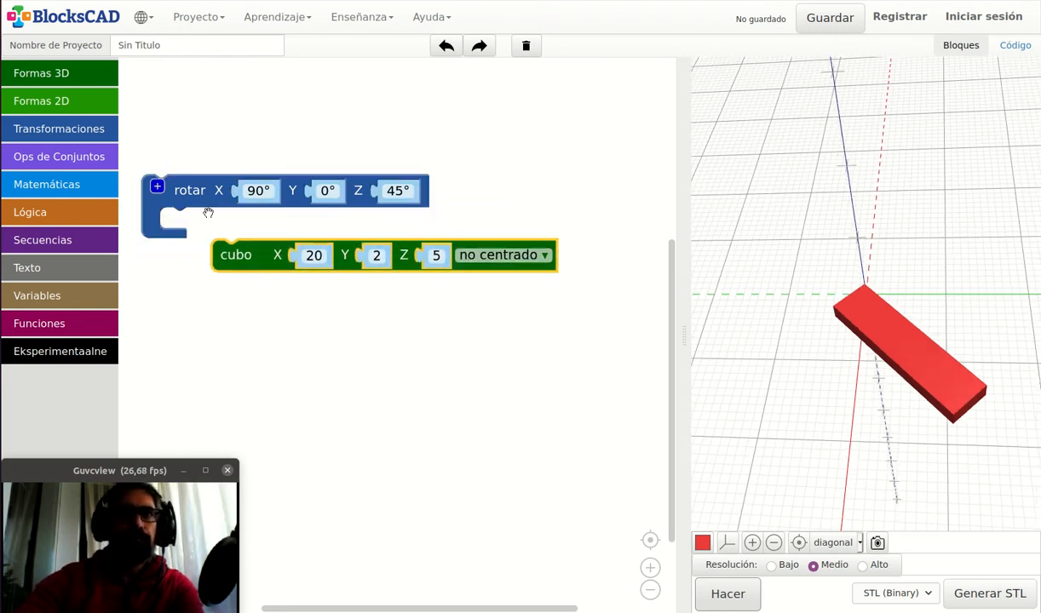
click(89, 130)
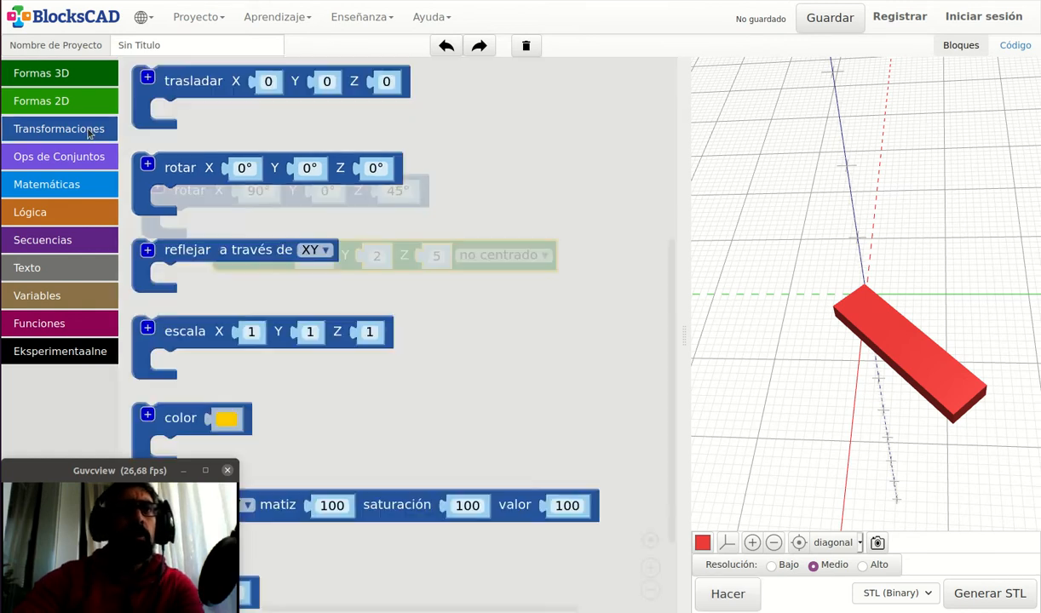
drag(148, 92, 266, 116)
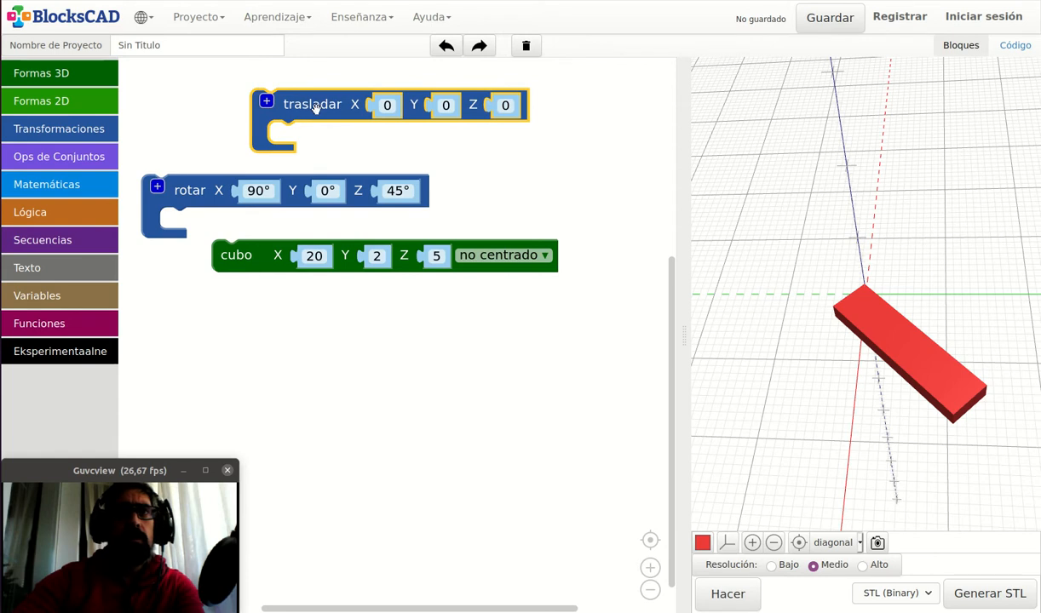
drag(189, 193, 230, 224)
drag(352, 105, 264, 190)
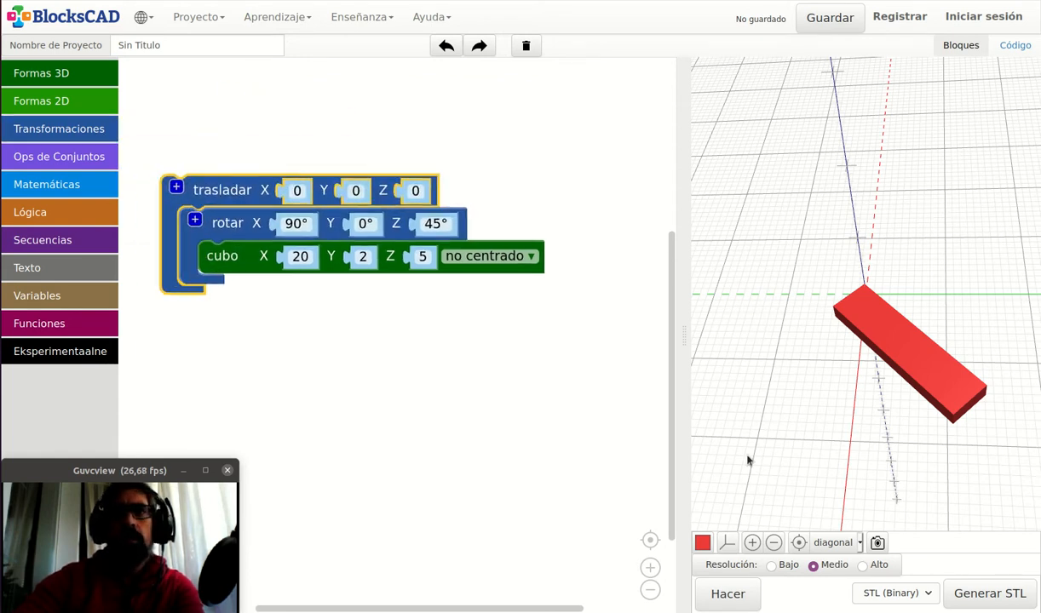
Step: Set the translate block's Z value to 10, render the cube and inspect its position above the grid
click(415, 191)
text(10)
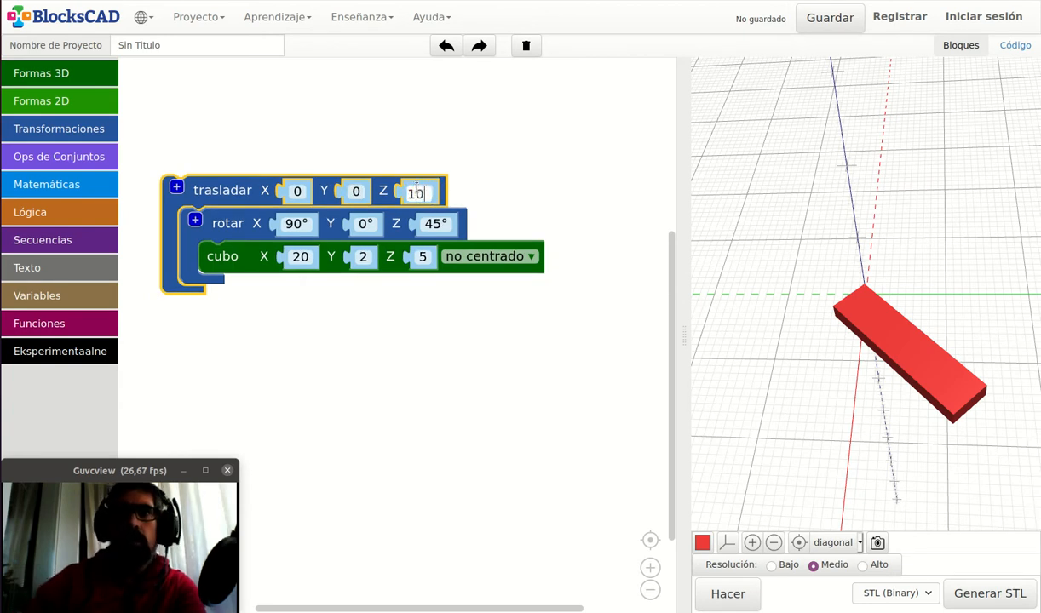
click(720, 589)
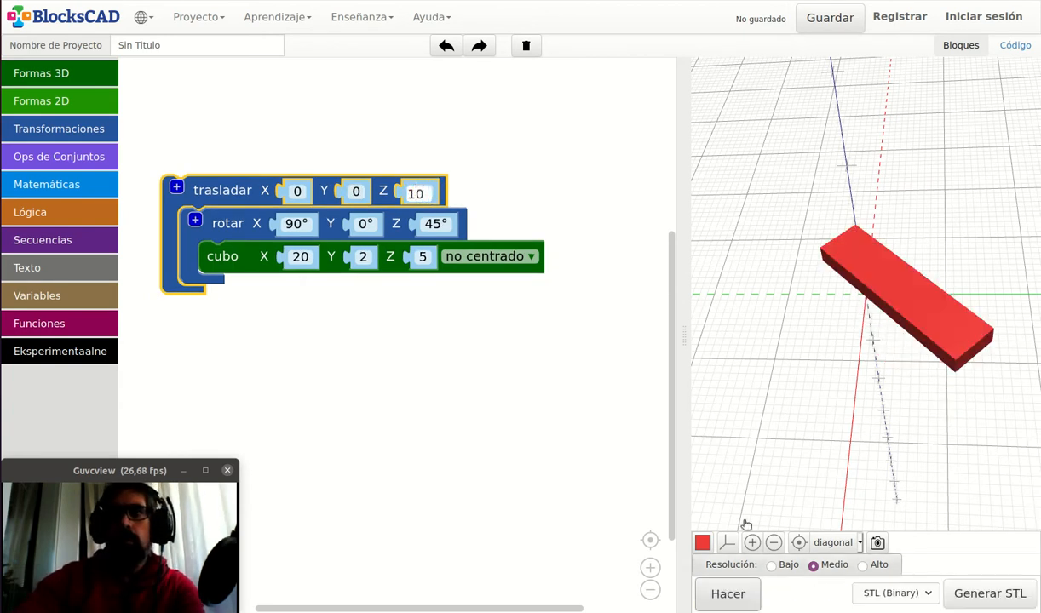
drag(748, 530, 802, 164)
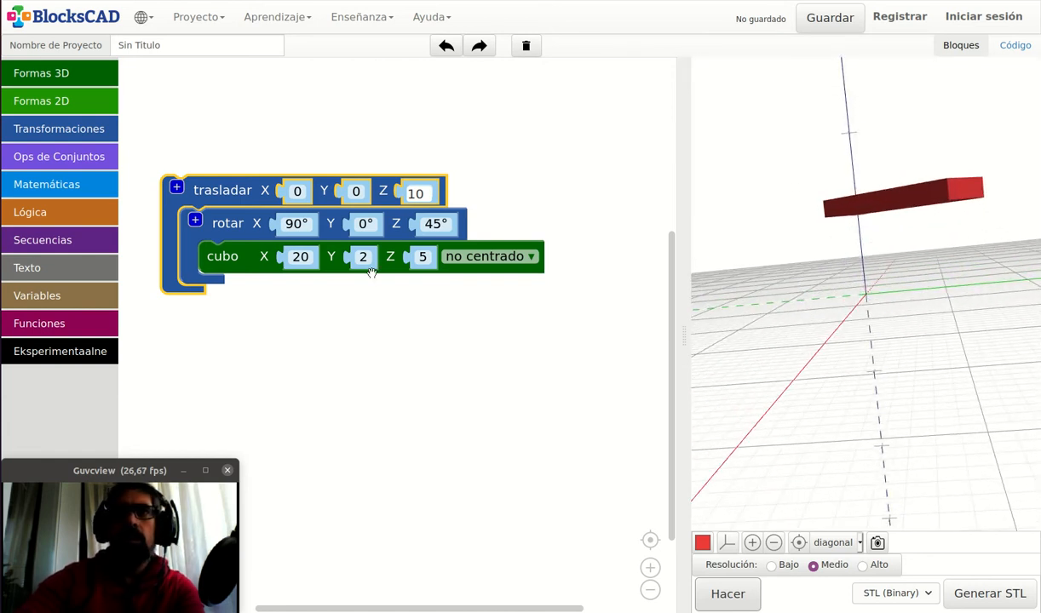
Step: Take the rotate block out of the stack and render the cube with only the translation applied
drag(236, 222, 254, 357)
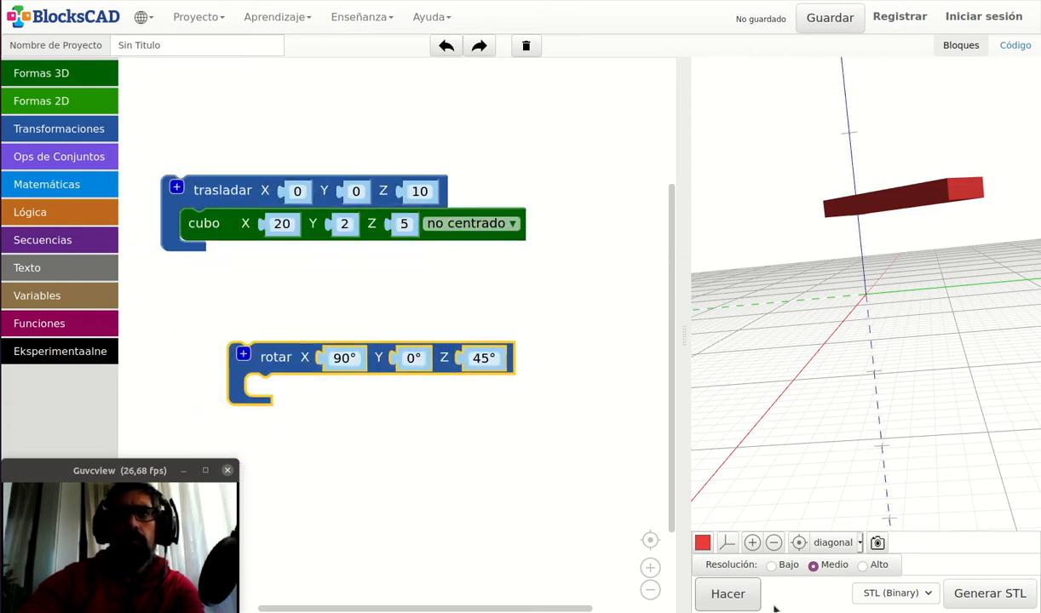
click(727, 594)
drag(767, 488, 826, 460)
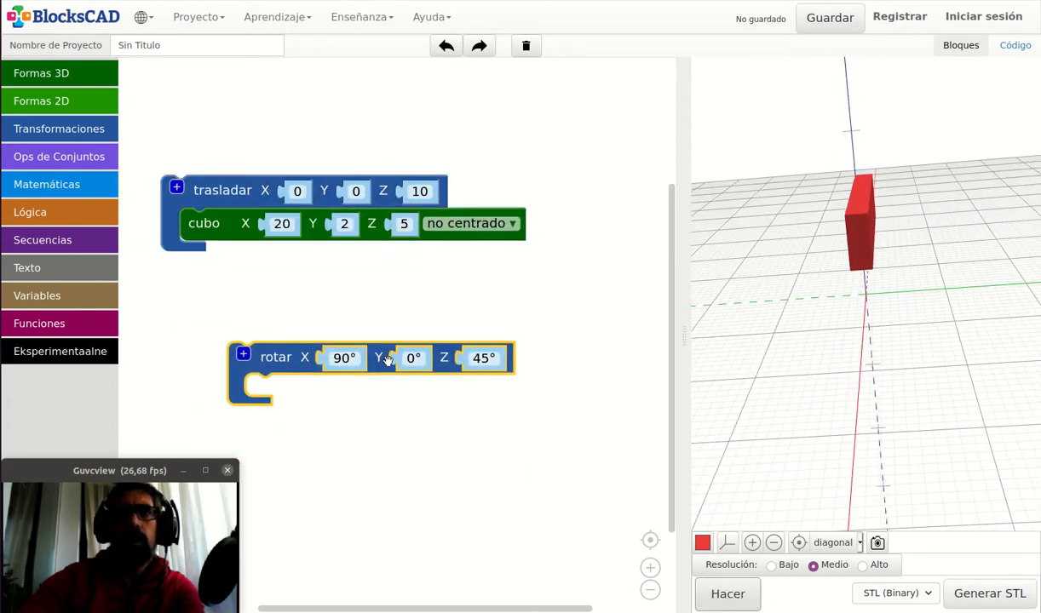
Step: Wrap the translate block and its cube in the rotate block, then render and inspect the result
drag(264, 363, 182, 173)
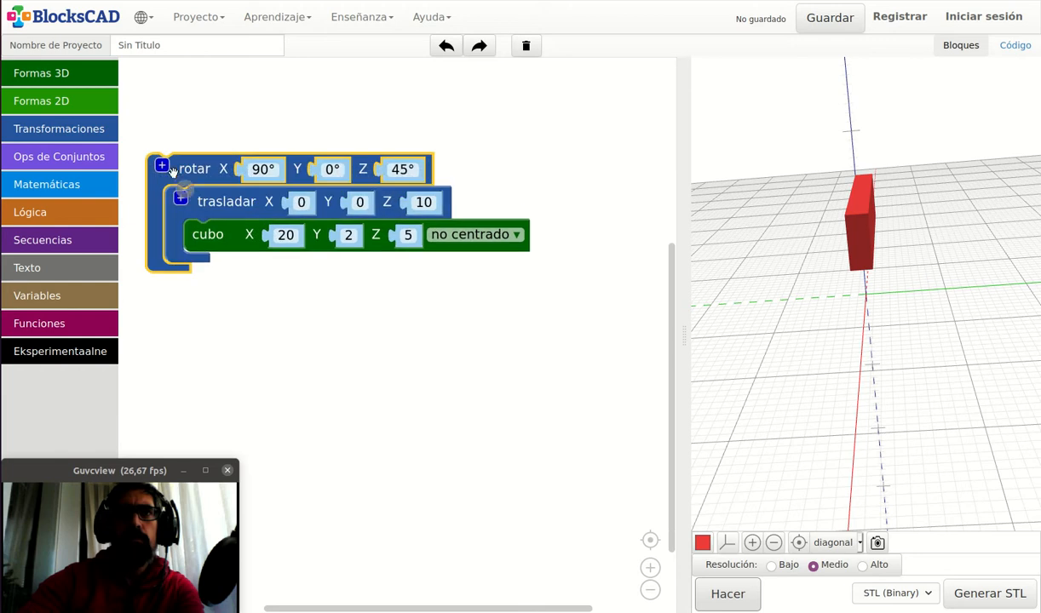
click(727, 594)
drag(827, 395, 787, 422)
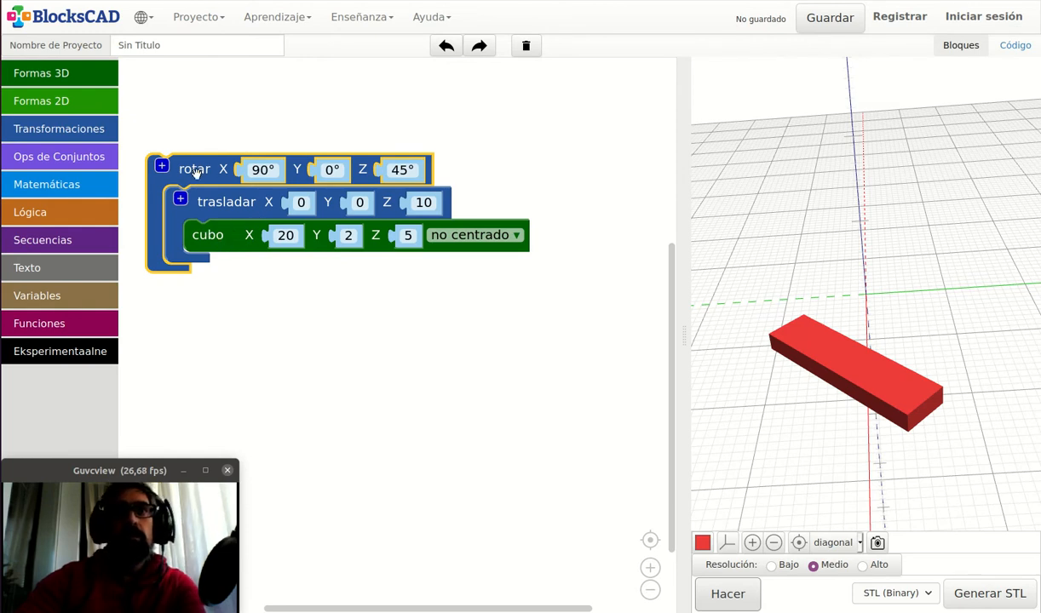
Step: Reorder the stack so the translate block encloses the rotate block and cube, then render and inspect it
drag(220, 239, 181, 145)
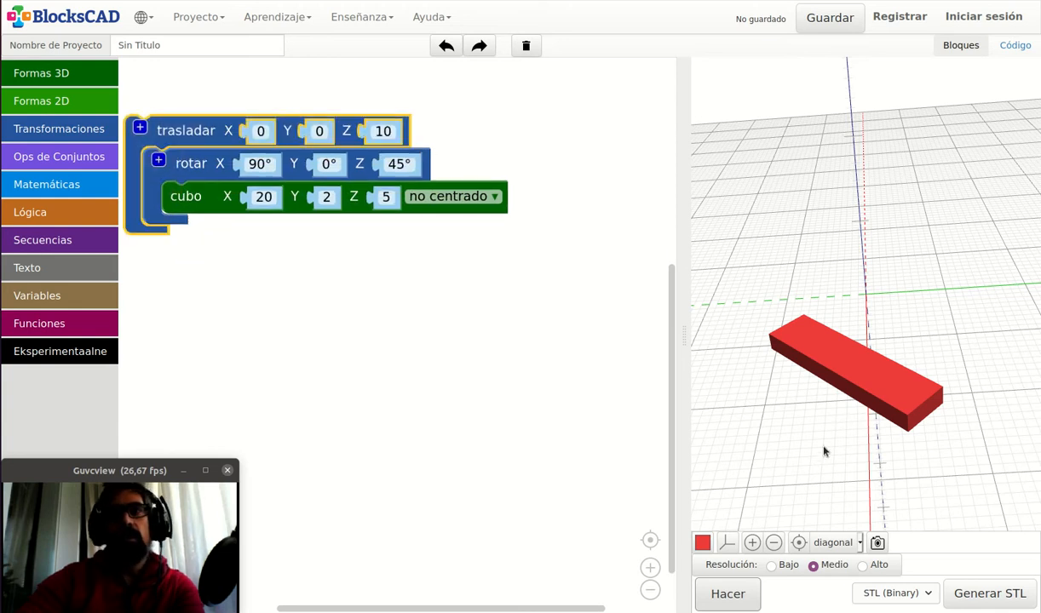
click(727, 595)
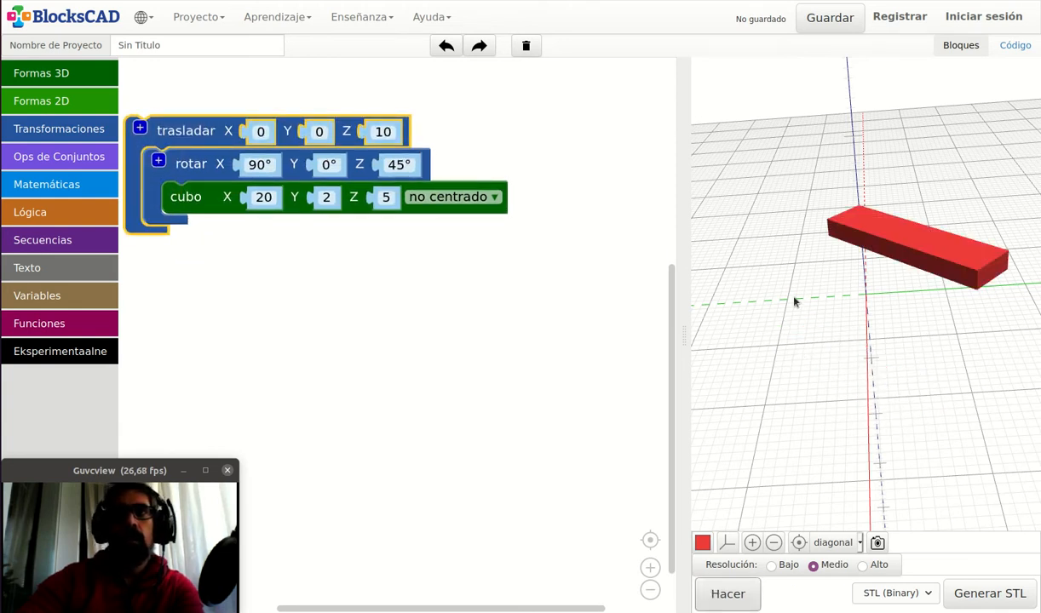
drag(757, 282, 741, 227)
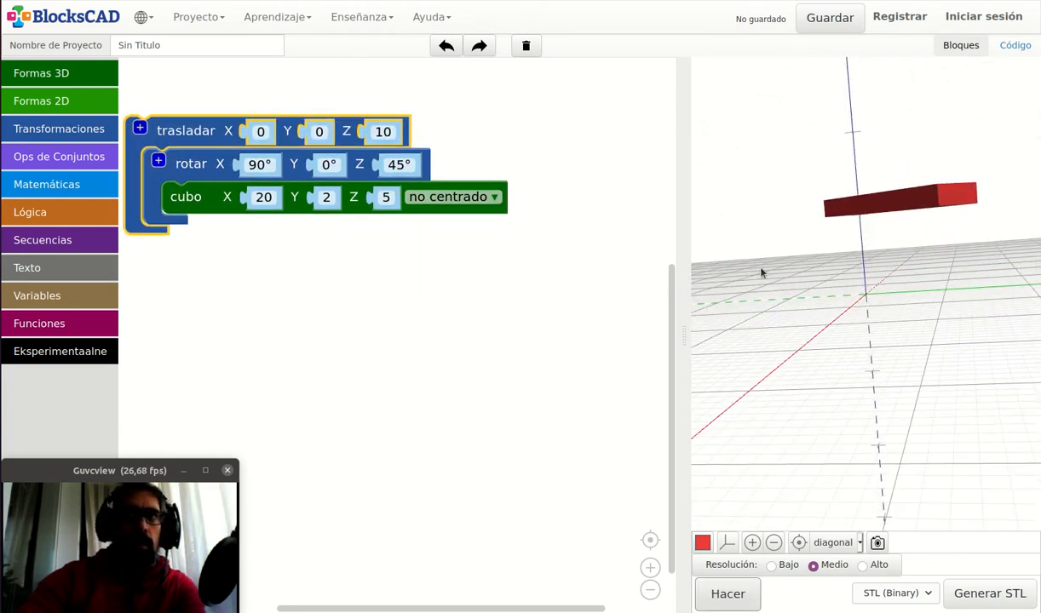
drag(763, 273, 914, 273)
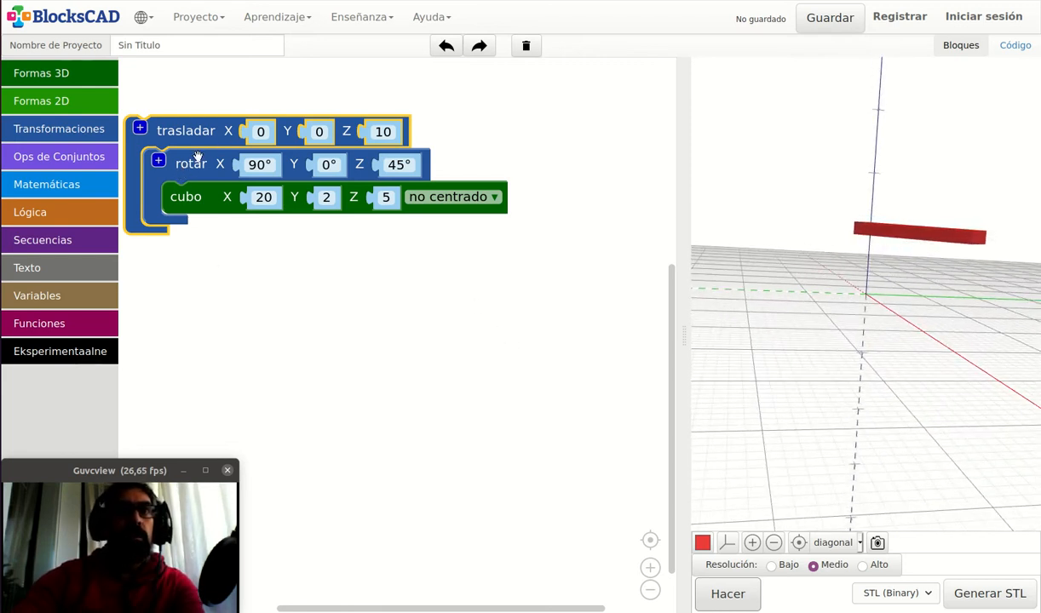
Step: Detach the rotate block, delete the translate and cube blocks, and keep the empty rotate block in the workspace
drag(197, 157, 260, 206)
drag(172, 135, 73, 143)
drag(274, 247, 92, 218)
drag(230, 247, 233, 148)
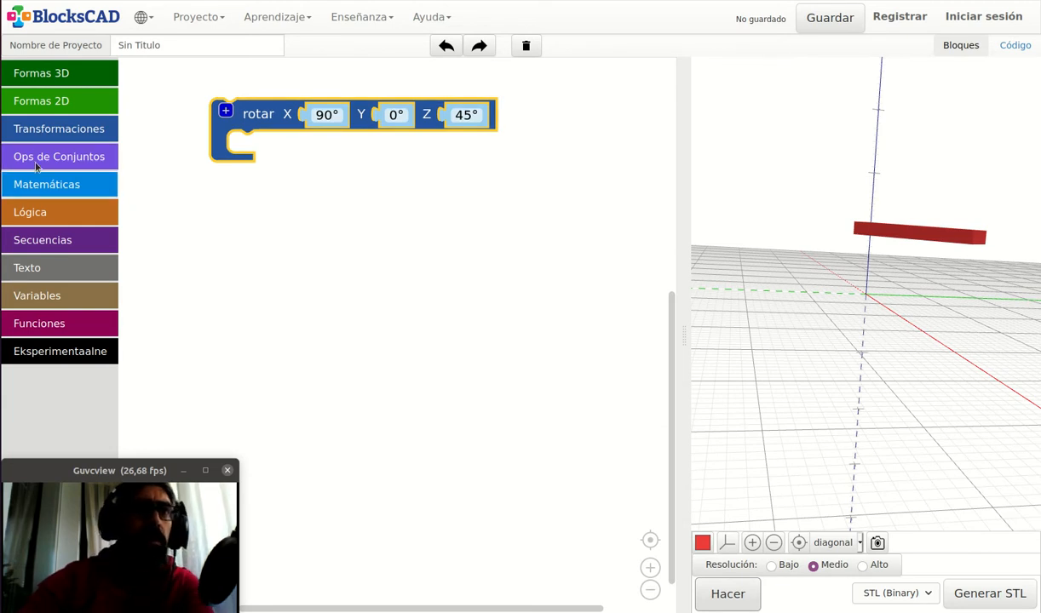
Step: Add a 3D text block to the workspace below the empty rotate block and set its text to "Lobotic"
click(65, 271)
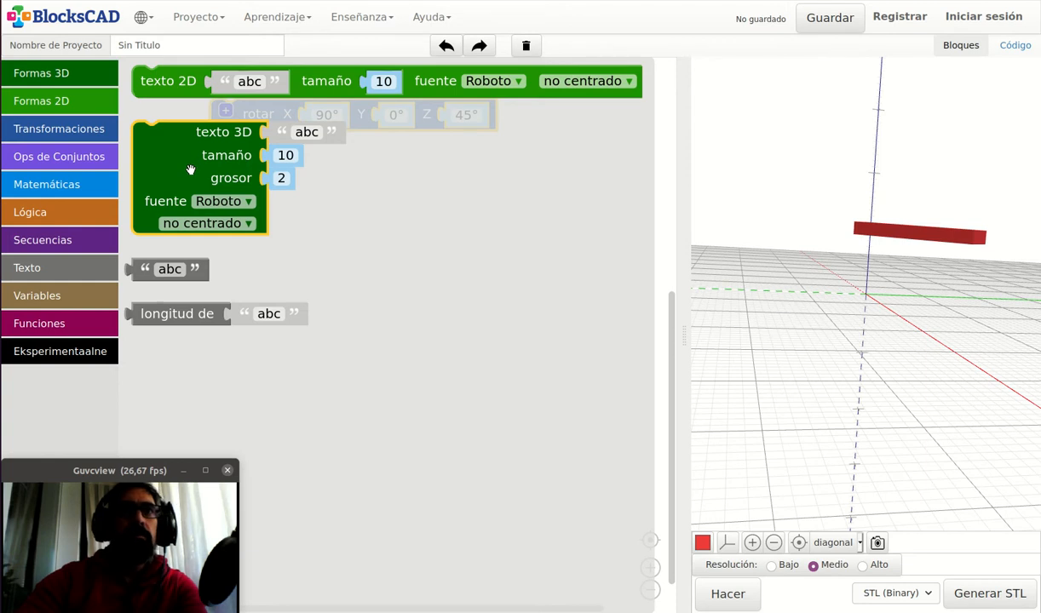
drag(191, 170, 244, 230)
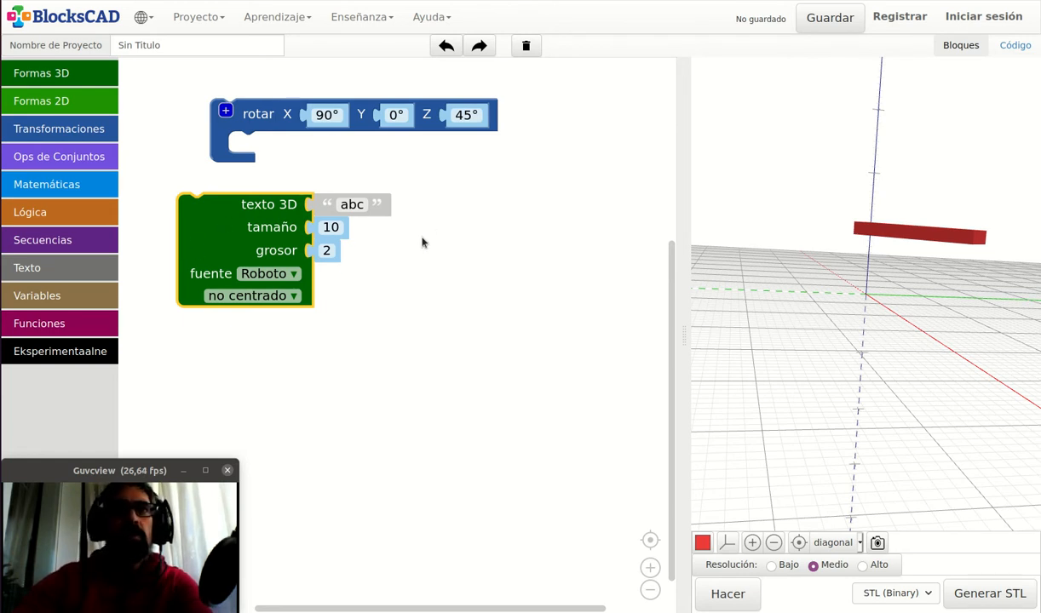
click(341, 204)
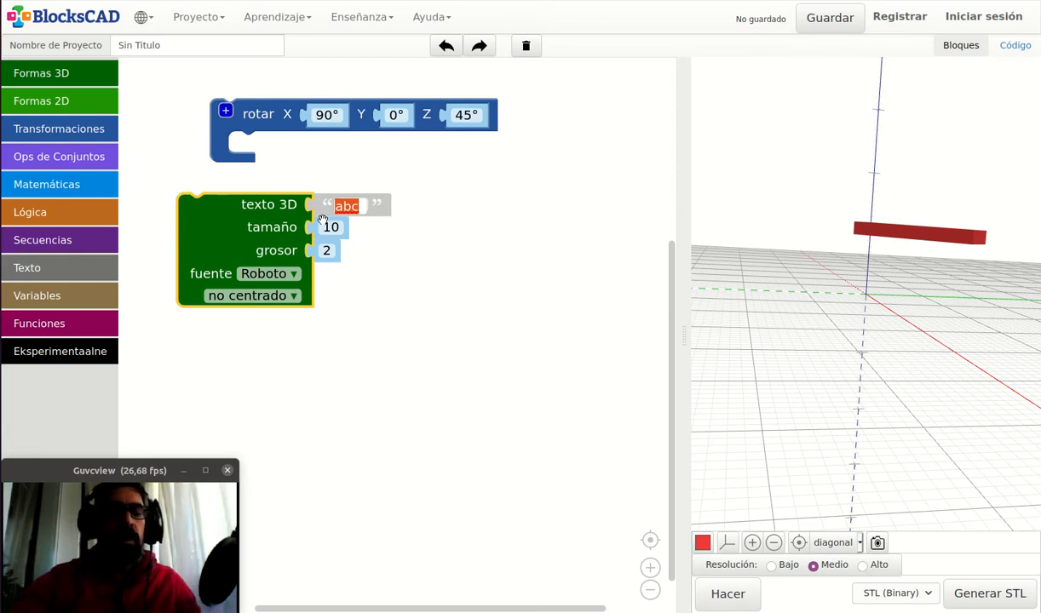
text(Lobotic)
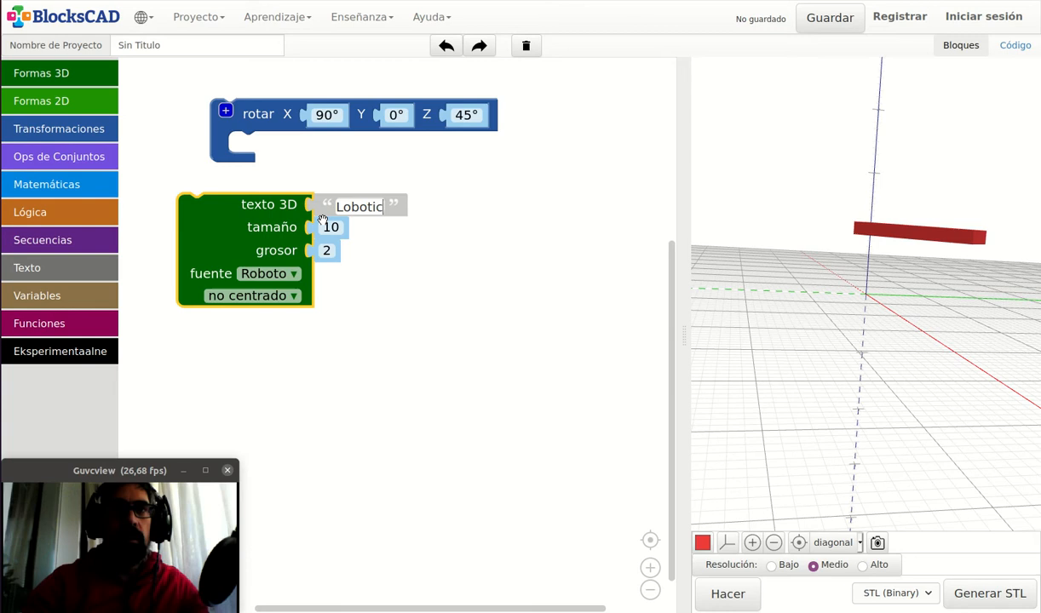
key(Return)
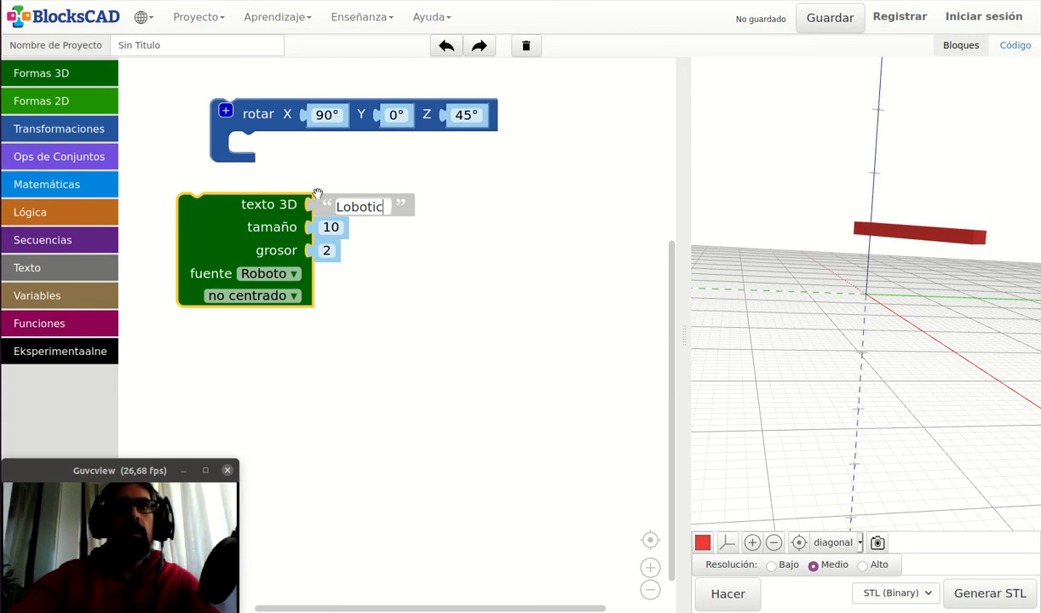
Step: Render the 3D text and inspect its orientation along the axes from several angles
click(727, 593)
drag(864, 344, 966, 477)
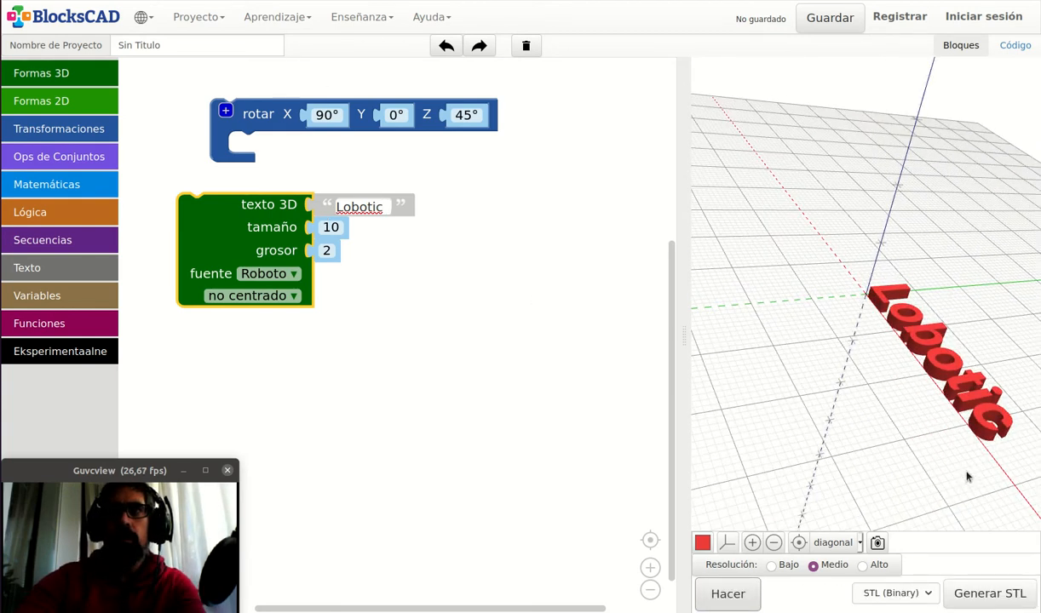
drag(894, 123, 738, 201)
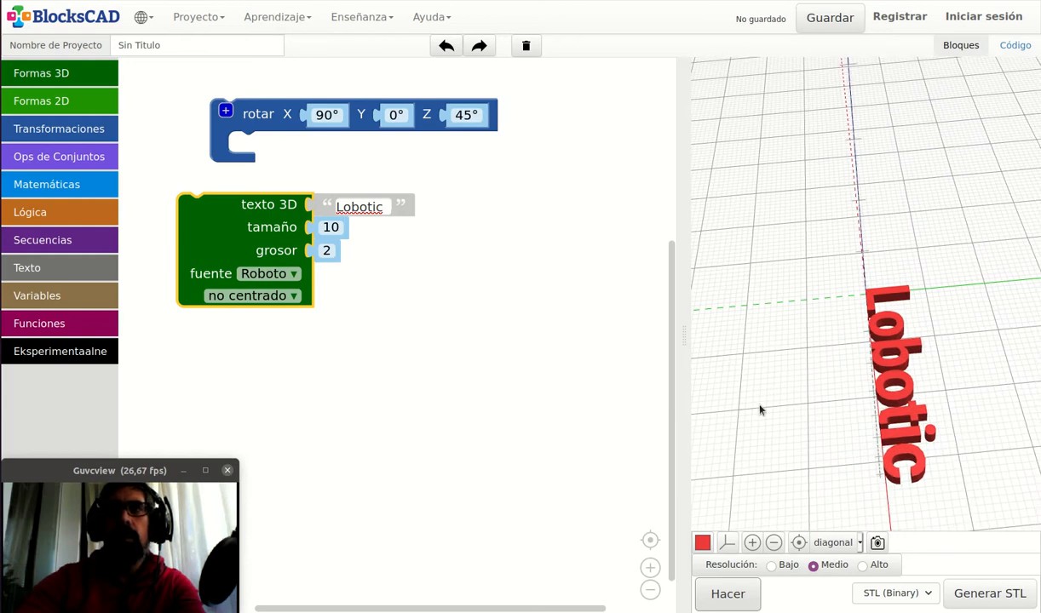
drag(761, 410, 896, 368)
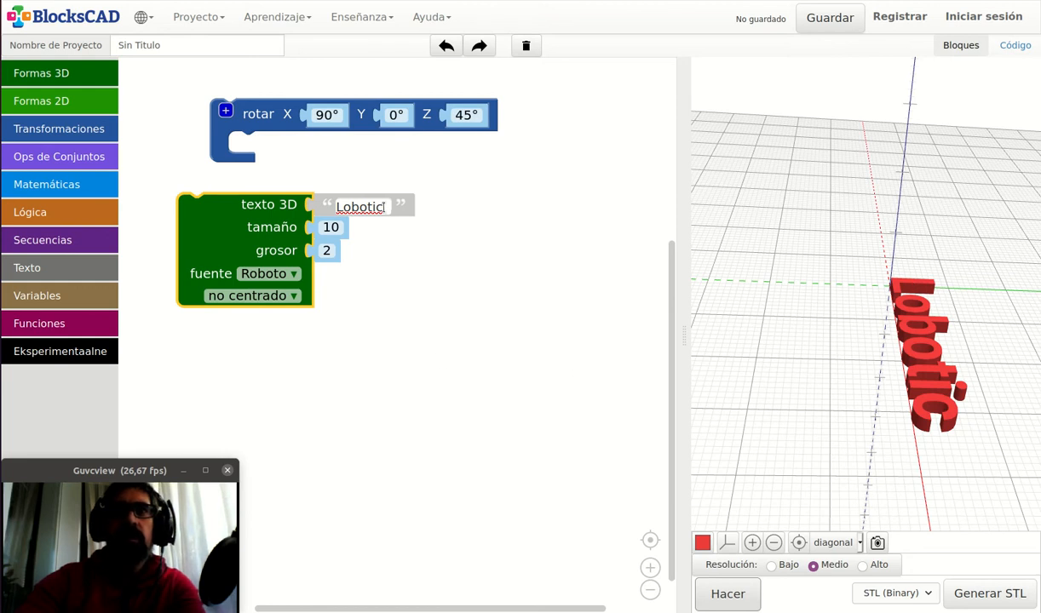
Step: Set the 3D text's size to 5 and render it to check the effect
click(330, 227)
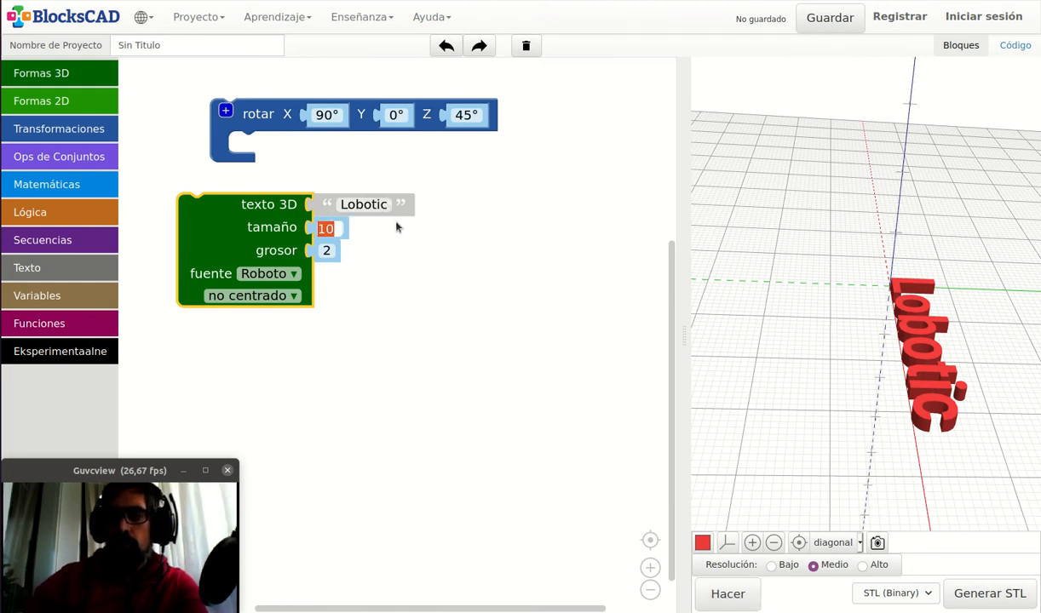
text(5)
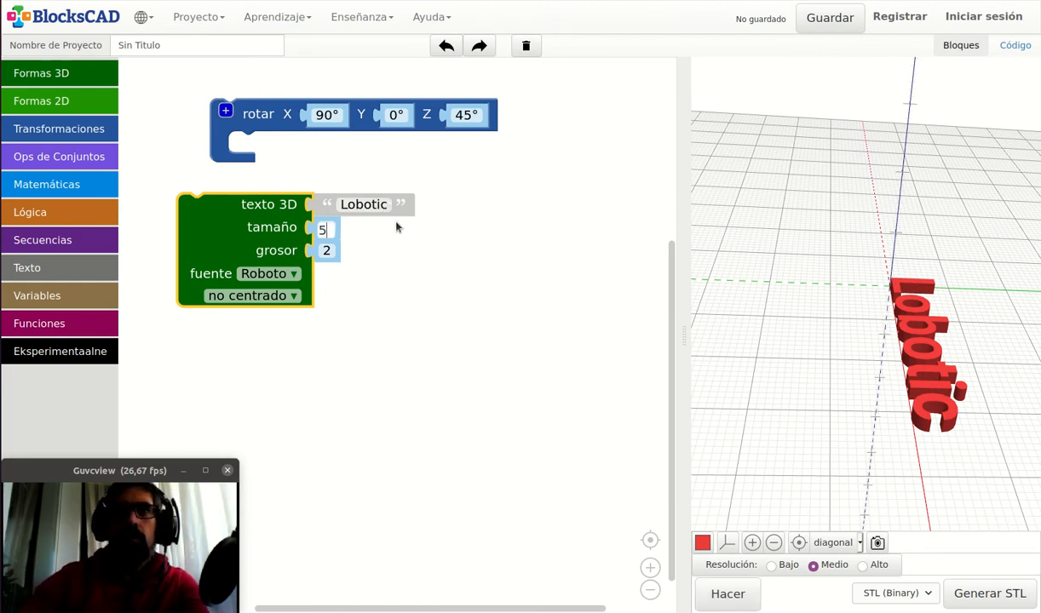
click(749, 596)
drag(929, 288, 915, 382)
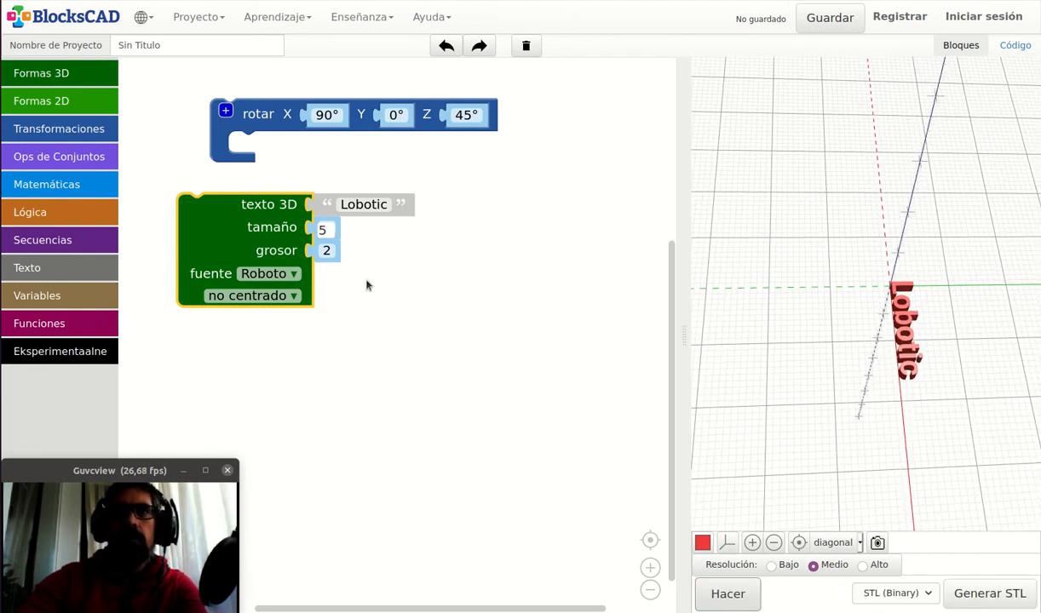
Step: Set the 3D text's size to 15, then render and inspect it
click(330, 229)
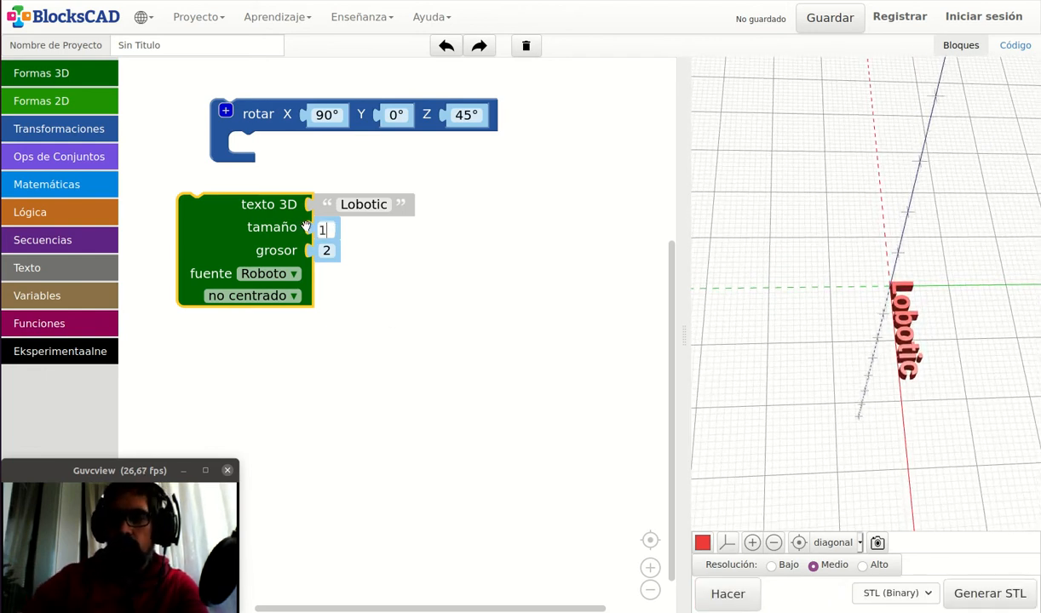
text(15)
click(722, 594)
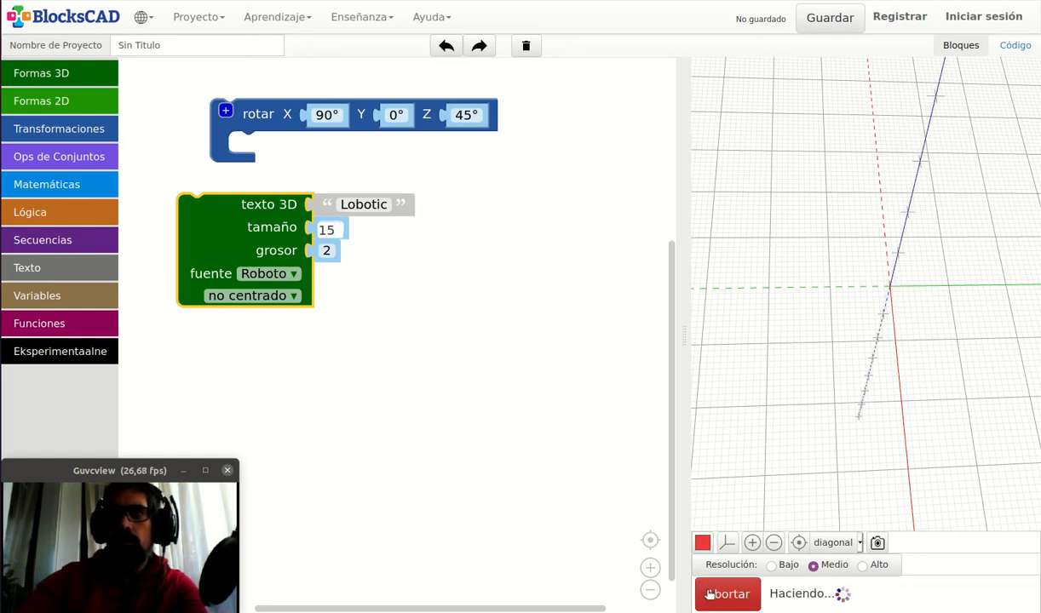
scroll(832, 409, down, 3)
drag(839, 400, 796, 127)
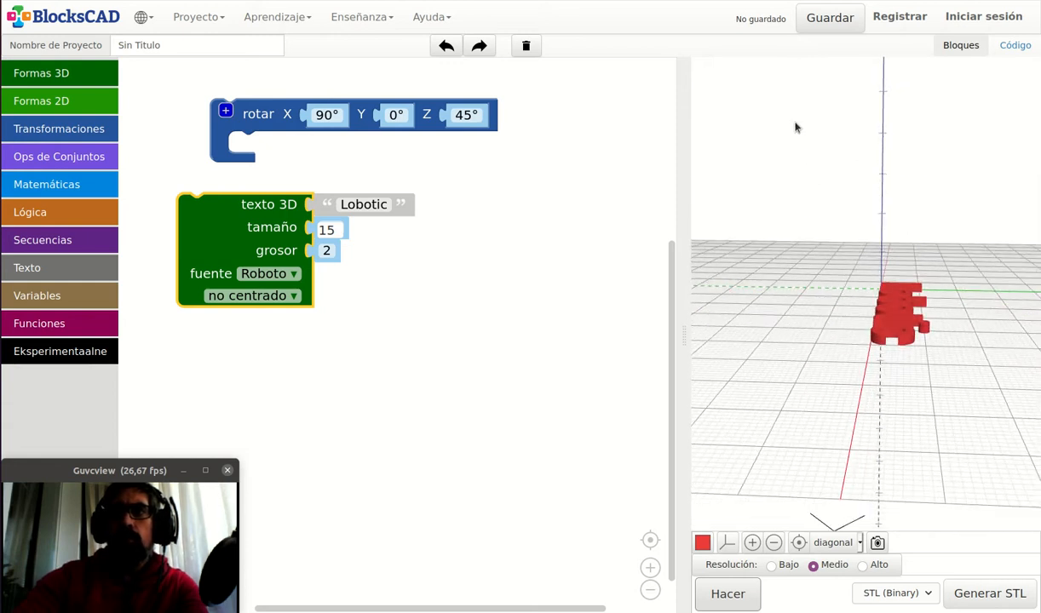
Step: Set the 3D text's thickness to 7, then render and inspect the extruded letters
click(326, 250)
drag(706, 323, 725, 426)
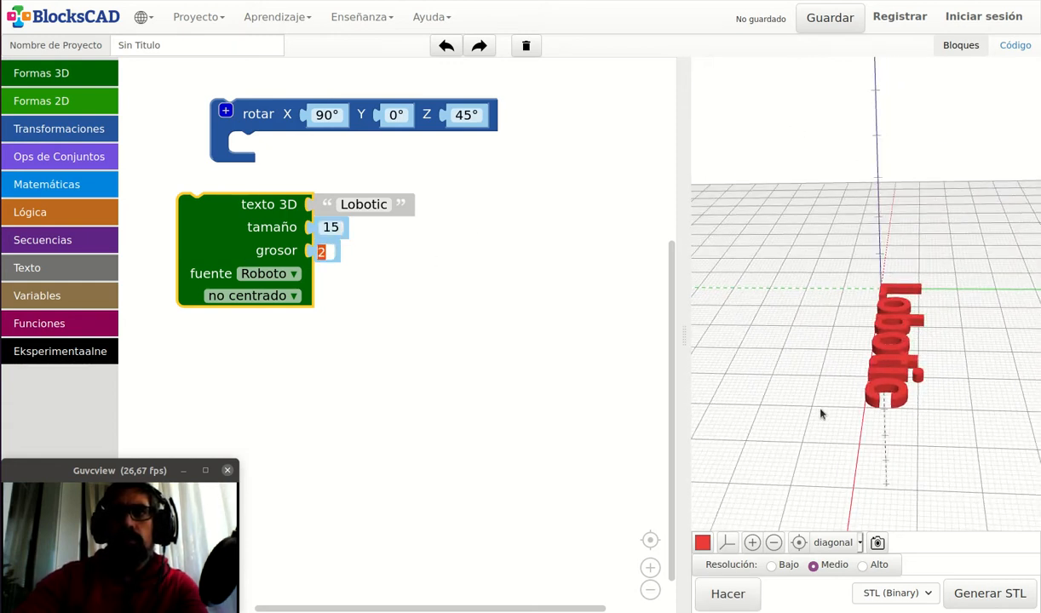
drag(863, 424, 880, 273)
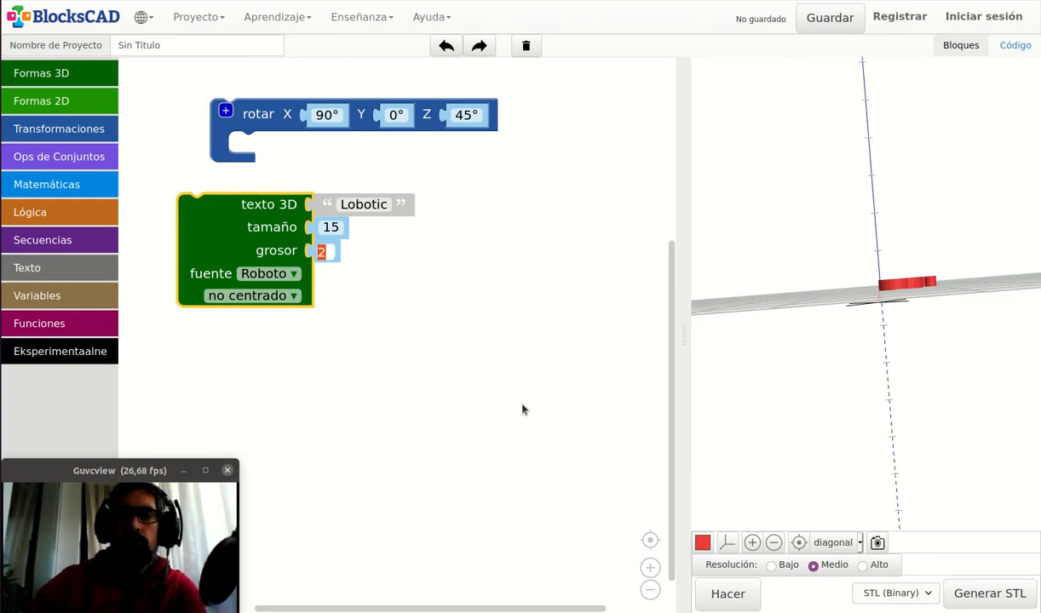
click(725, 593)
drag(775, 336, 773, 294)
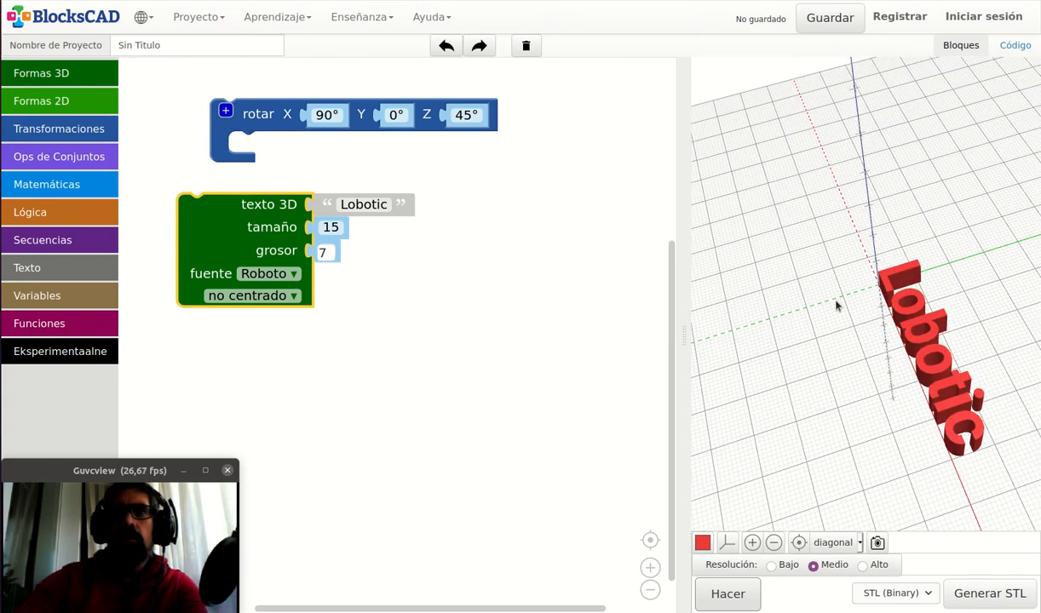
Step: Change the 3D text's font to Liberation Serif and render it
click(291, 273)
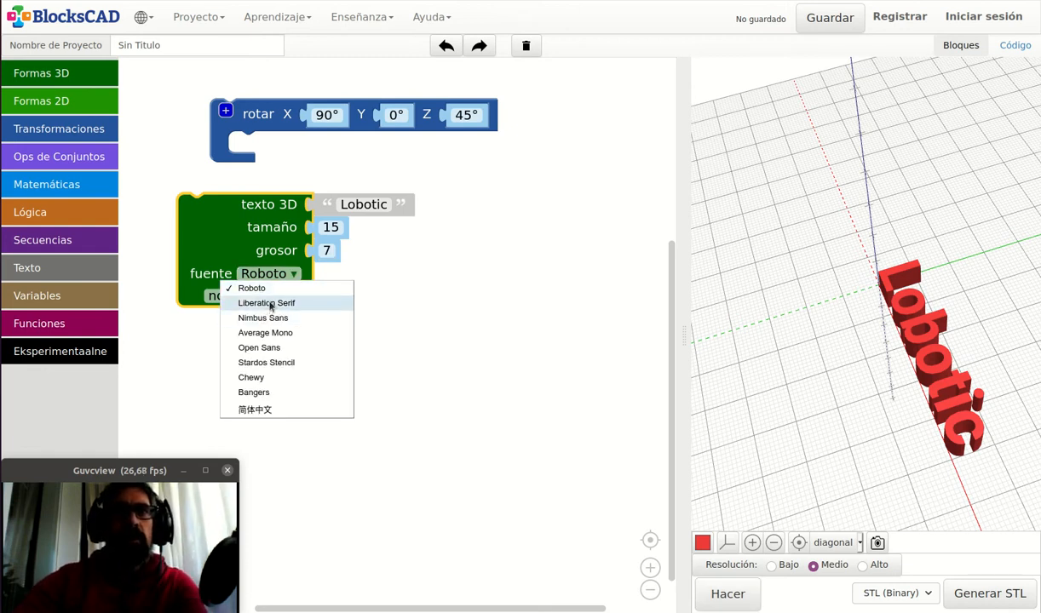
click(270, 305)
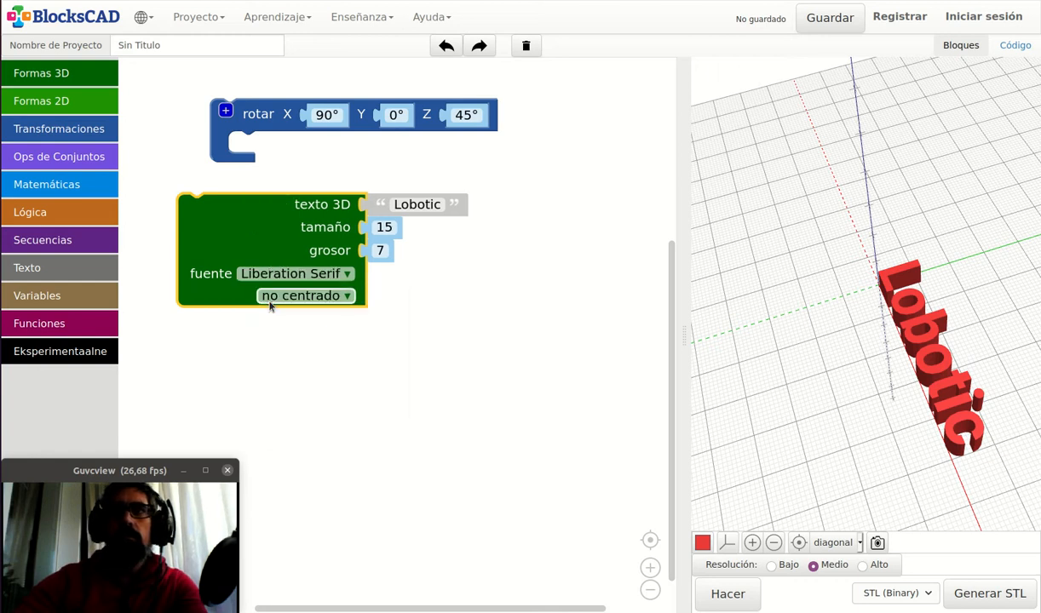
click(730, 597)
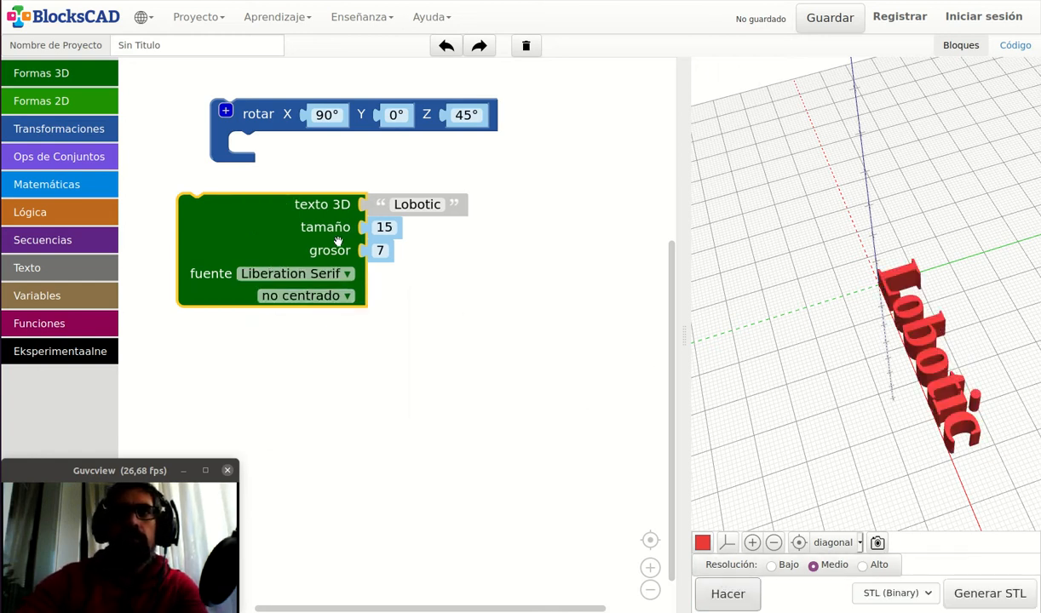
Step: Change the 3D text's font to Stardos Stencil, then render and inspect the letters
click(294, 273)
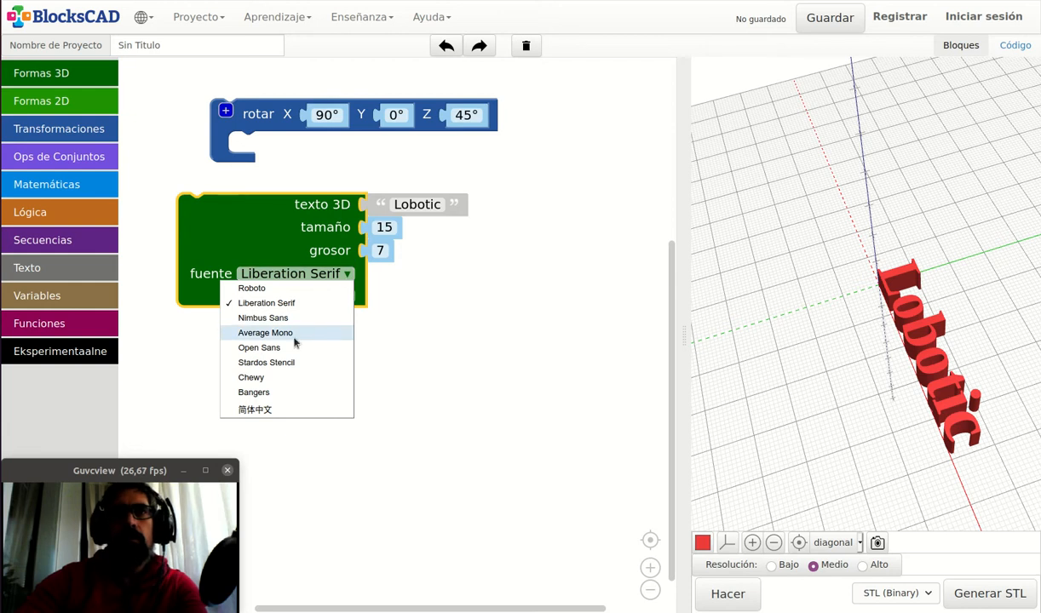
click(251, 363)
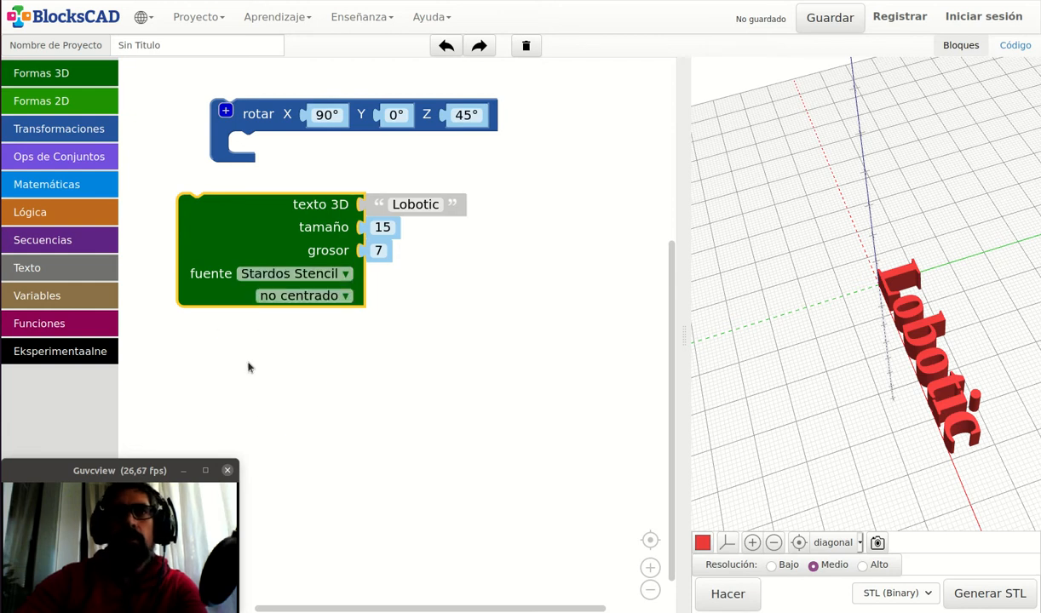
click(727, 593)
drag(813, 423, 848, 327)
drag(867, 215, 812, 236)
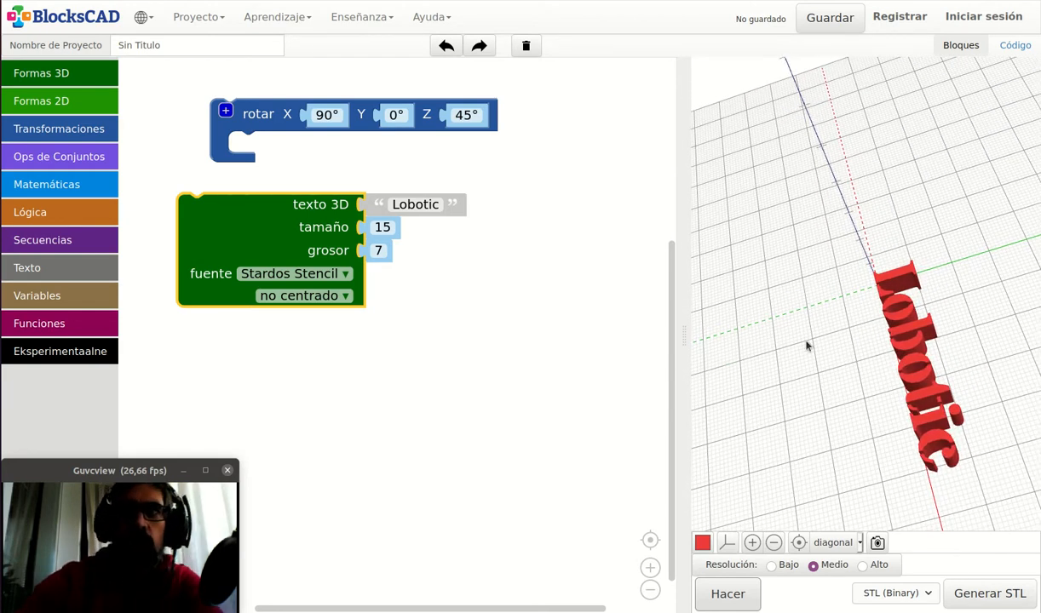
drag(808, 344, 805, 242)
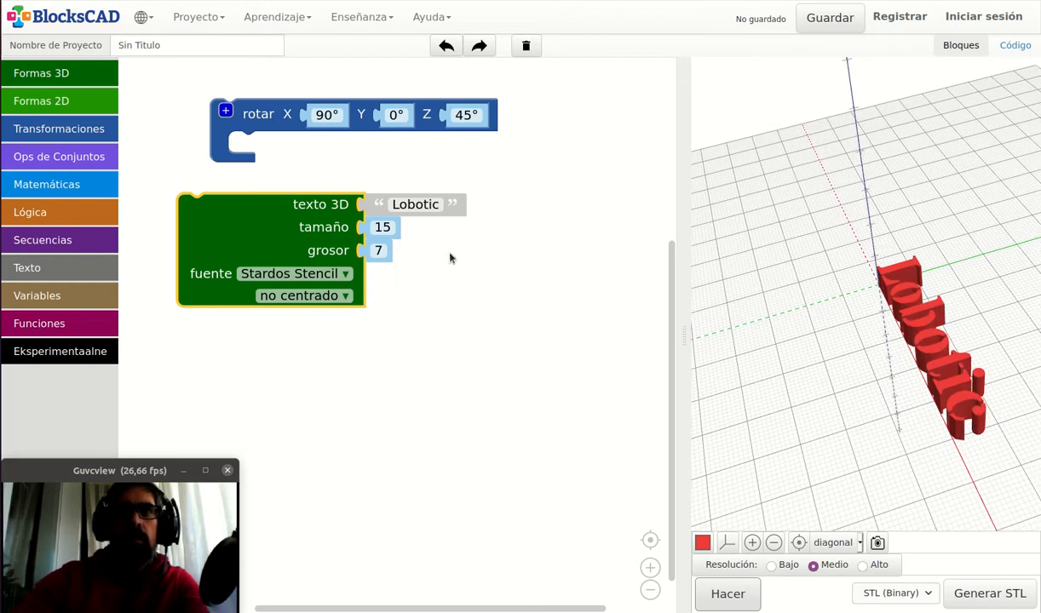
Step: Check the text block's centering options and examine where the uncentered text sits relative to the origin
click(281, 297)
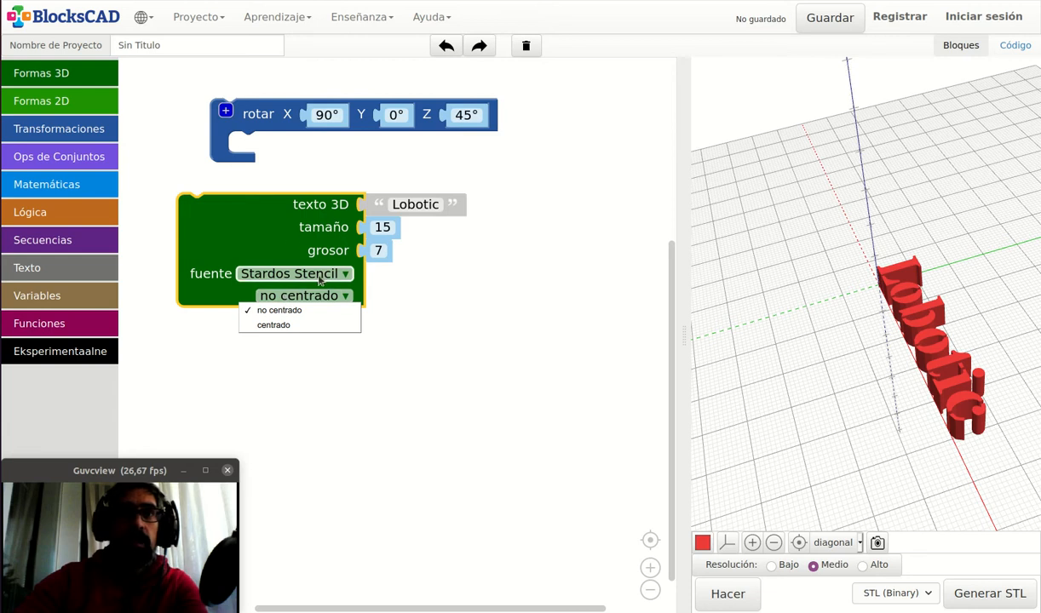
click(286, 225)
drag(702, 313, 909, 314)
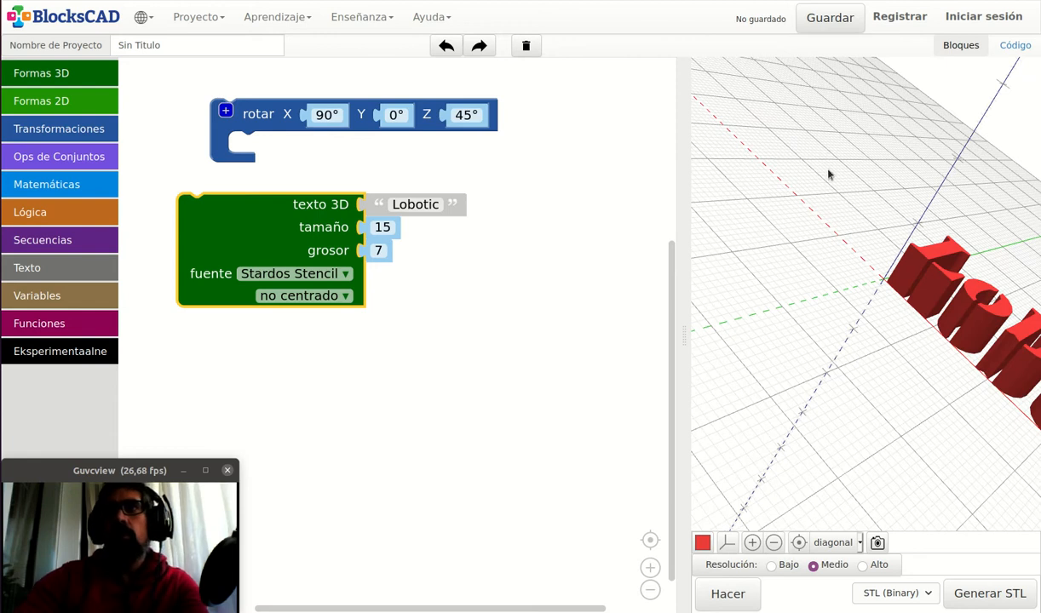
drag(786, 147, 631, 41)
drag(862, 186, 647, 466)
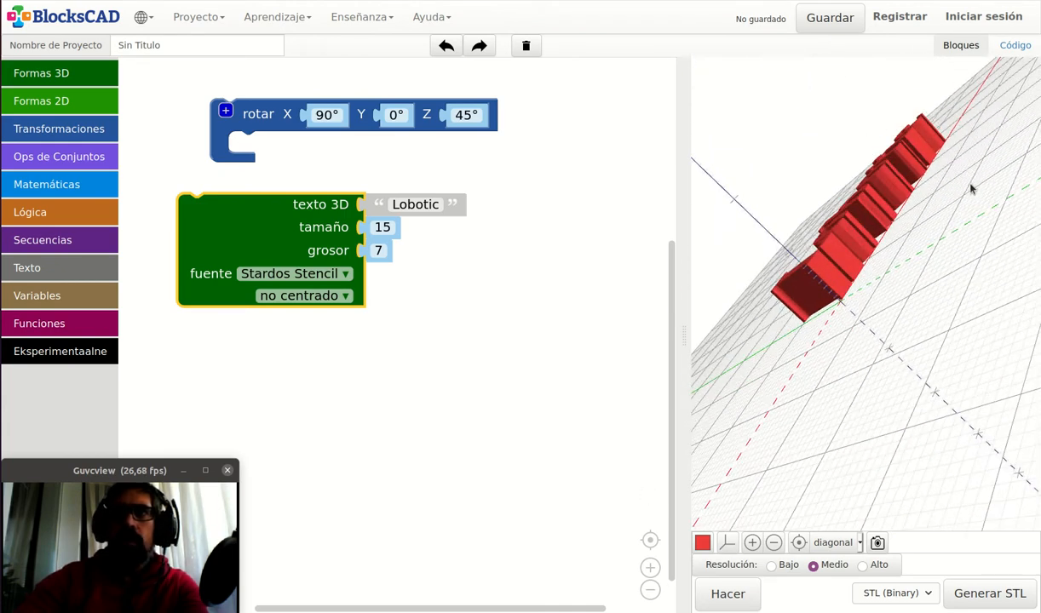
drag(970, 189, 1040, 443)
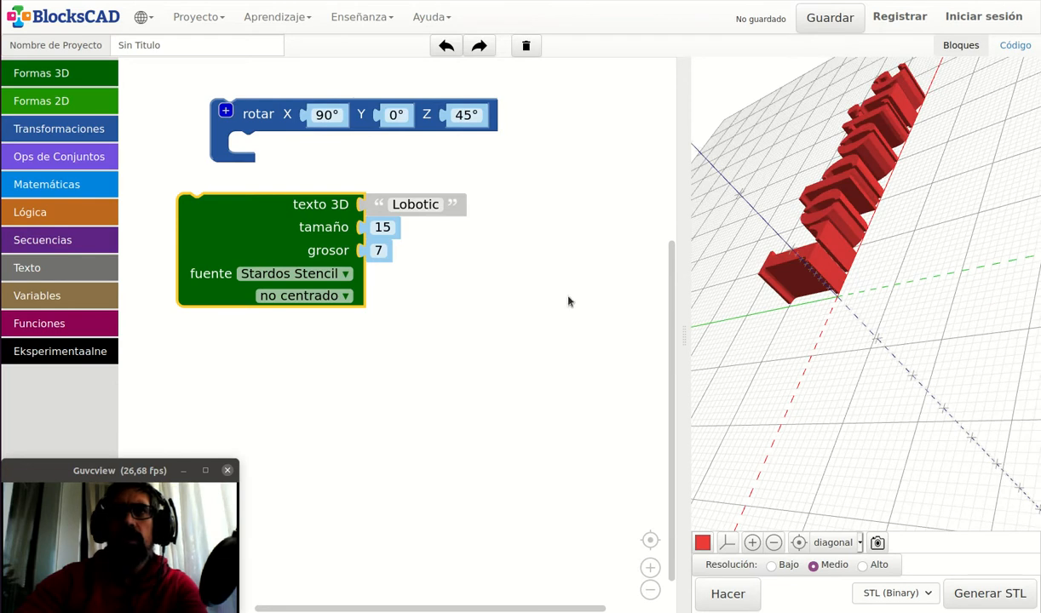
Step: Set the 3D text to centered, render it, and inspect its position around the origin from several angles
click(309, 295)
click(308, 325)
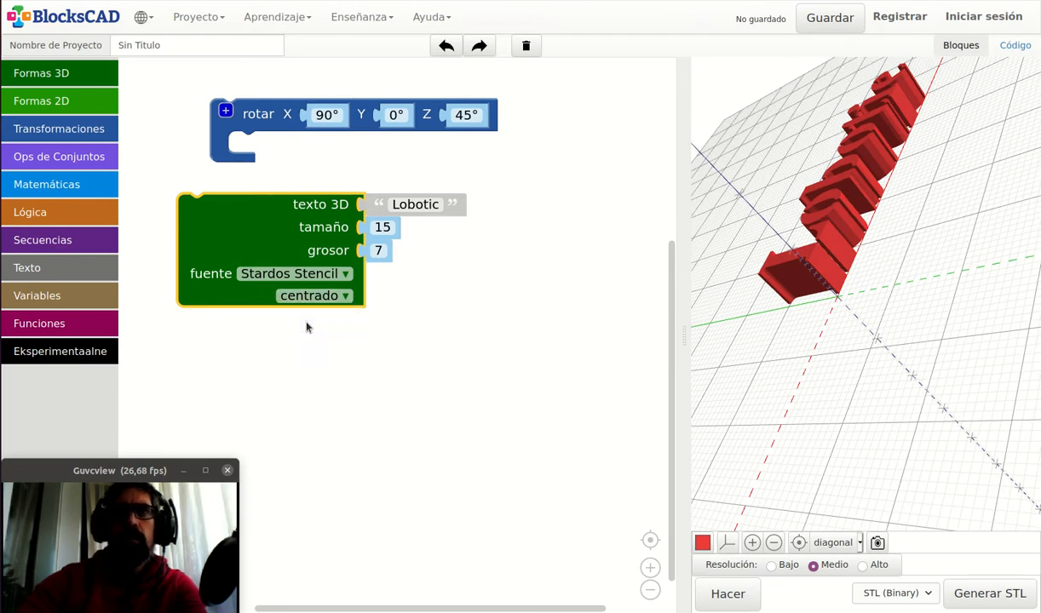
click(721, 593)
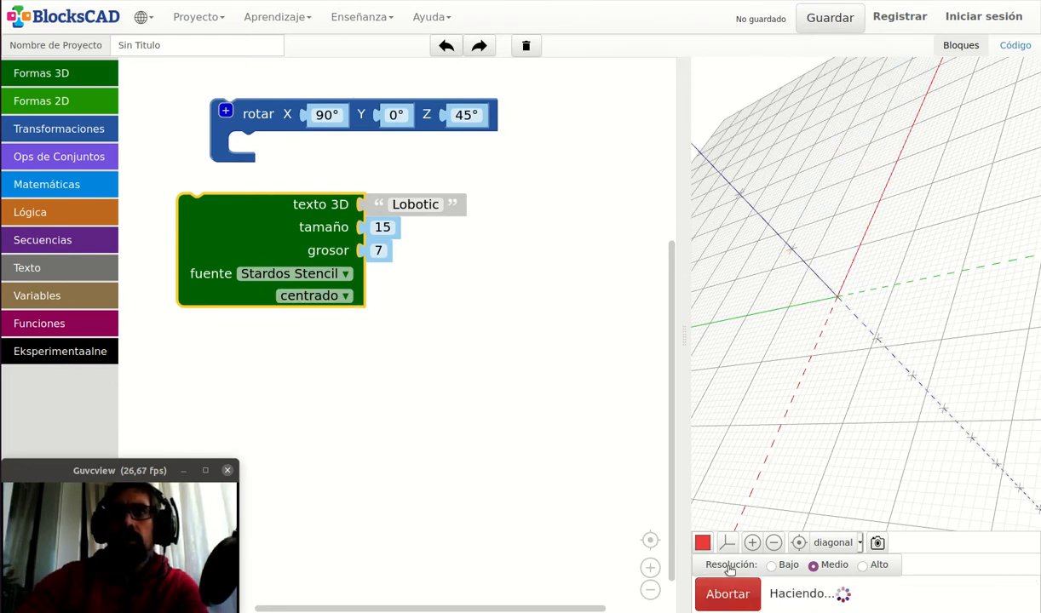
drag(768, 255, 763, 206)
drag(898, 372, 848, 307)
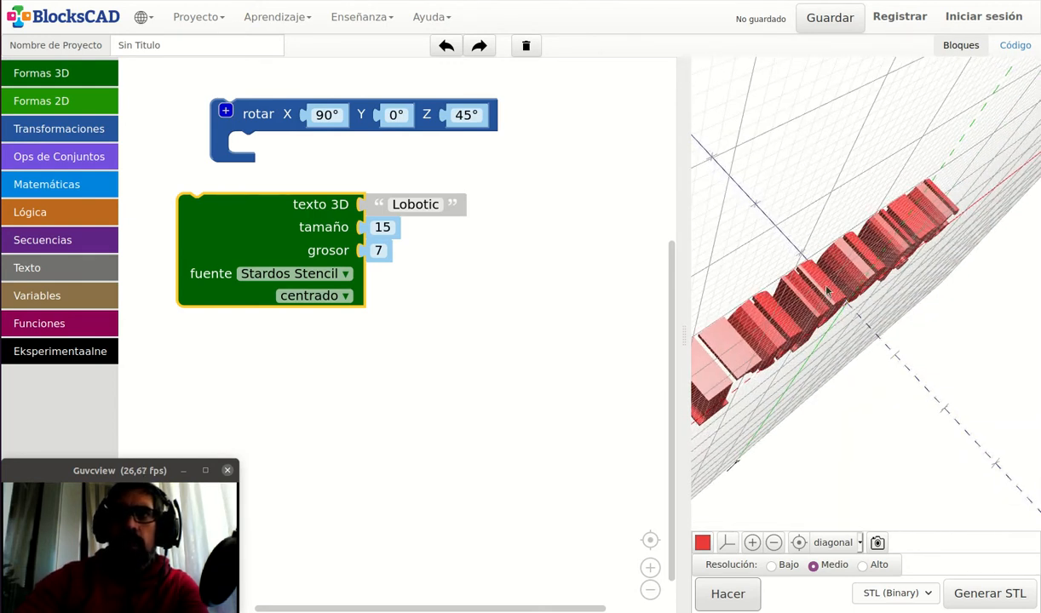
drag(822, 316, 848, 274)
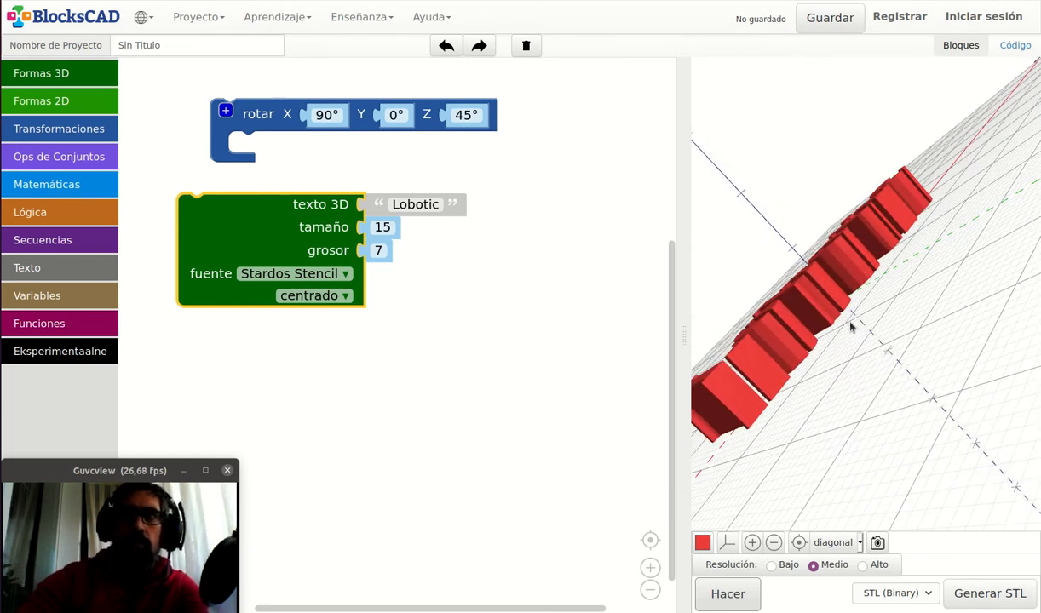
drag(850, 326, 933, 265)
drag(877, 230, 801, 192)
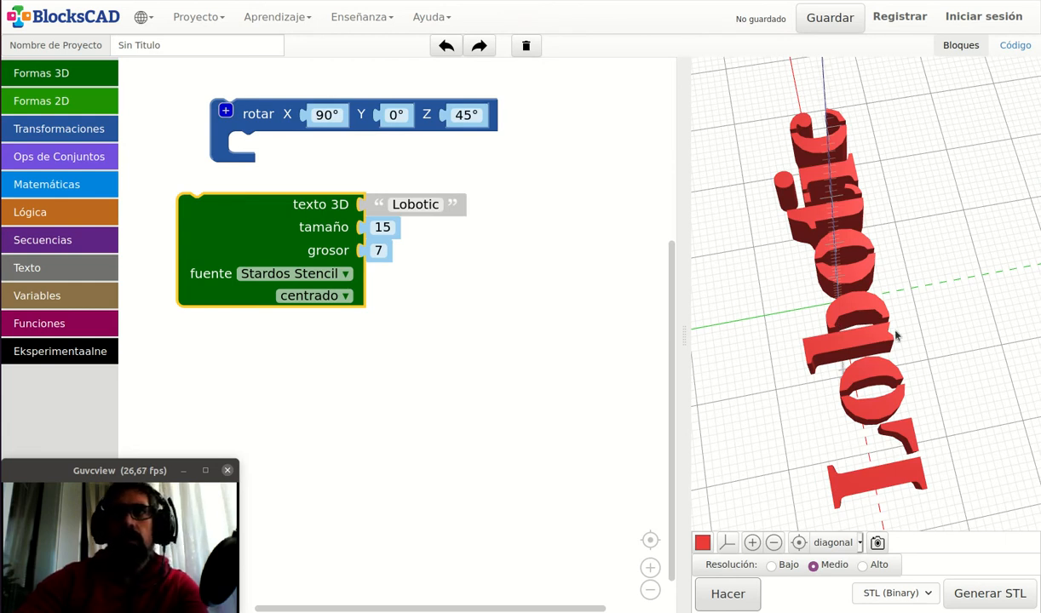
drag(896, 336, 944, 62)
drag(924, 527, 1018, 241)
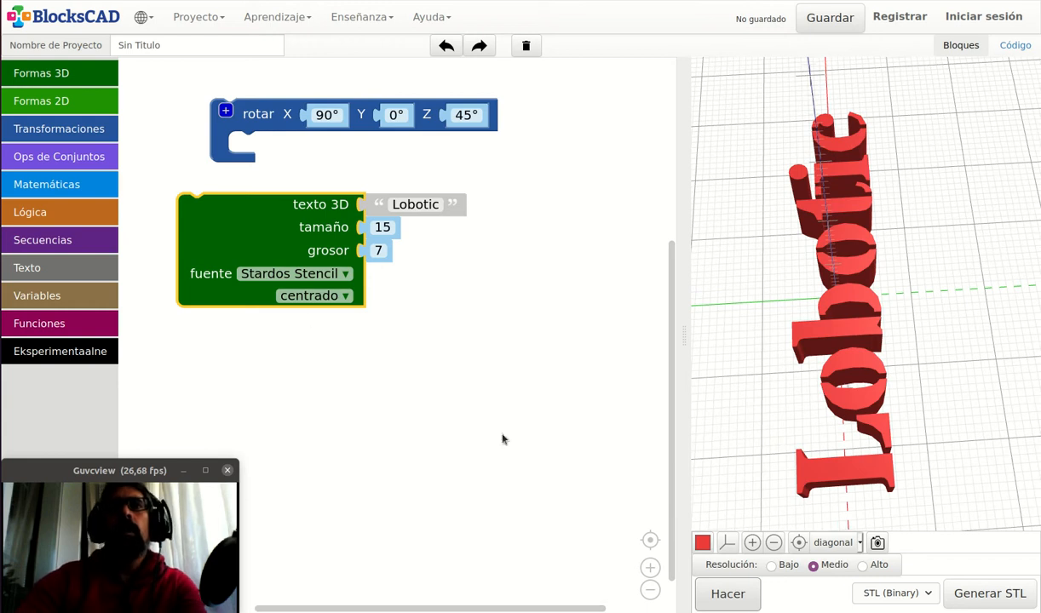
Step: Wrap the 3D text block in the rotate block
drag(264, 115, 203, 174)
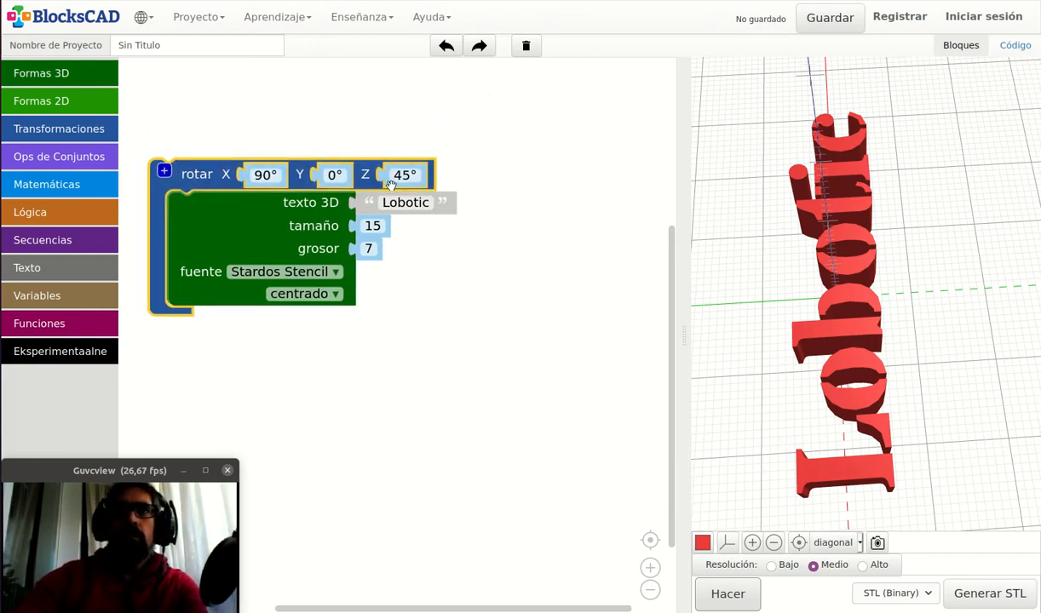
Step: Set the rotate block's X angle to 0° and view the rendered text from another angle
click(269, 176)
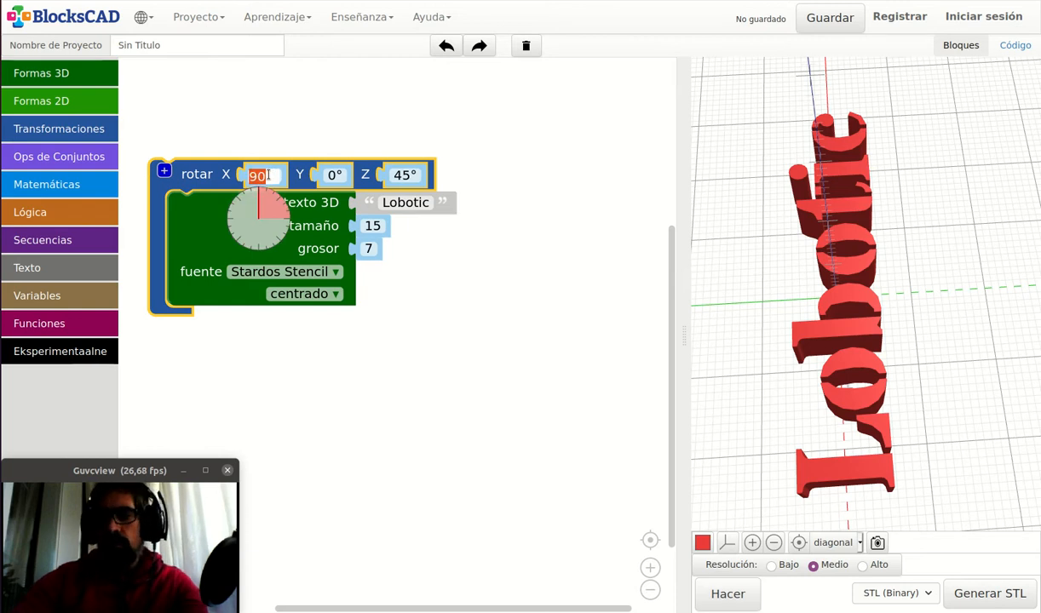
text(0)
click(509, 311)
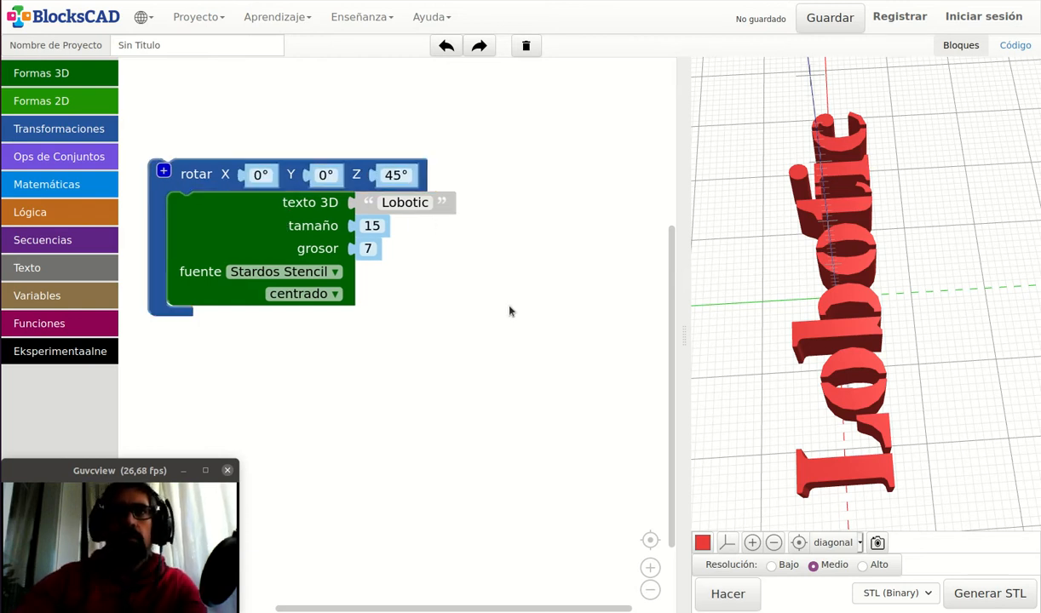
drag(833, 216, 1017, 360)
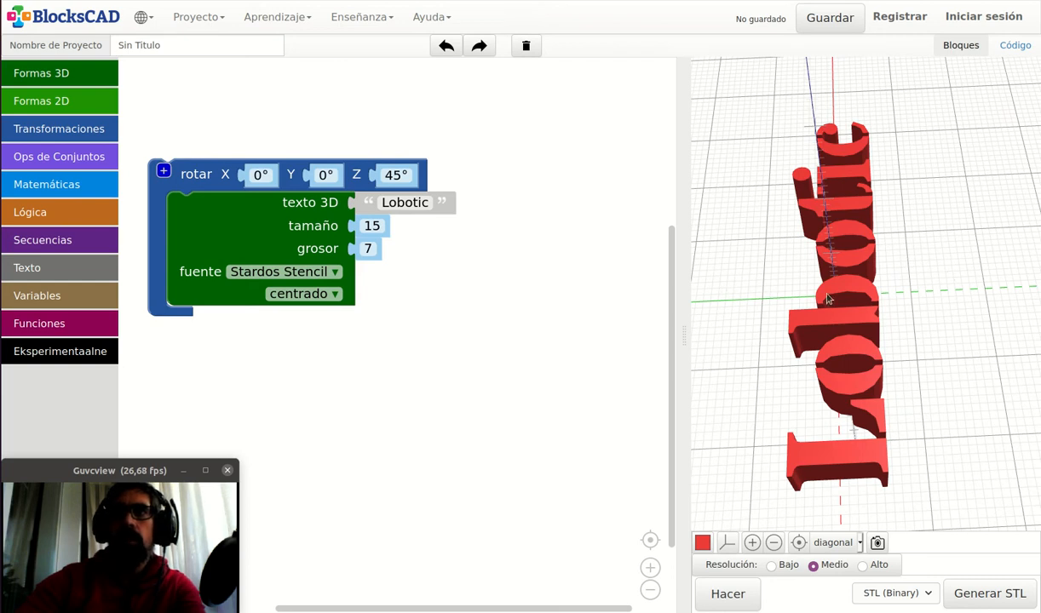
Step: Set the rotate block's Z angle to 90° and render the rotated text
click(391, 175)
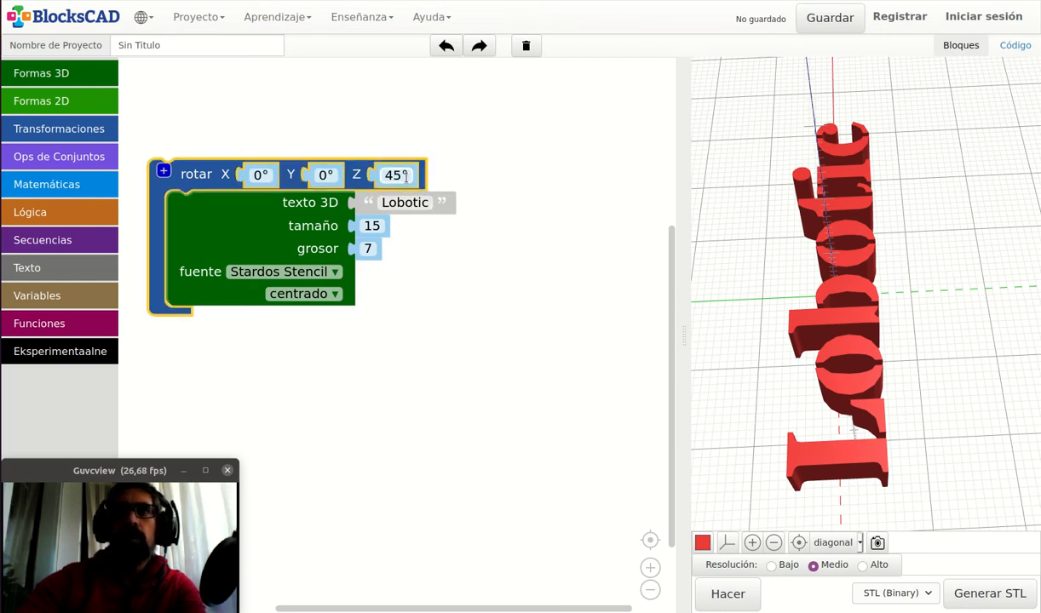
mouse_move(407, 211)
mouse_down()
mouse_move(388, 207)
mouse_move(378, 224)
mouse_move(393, 202)
mouse_up()
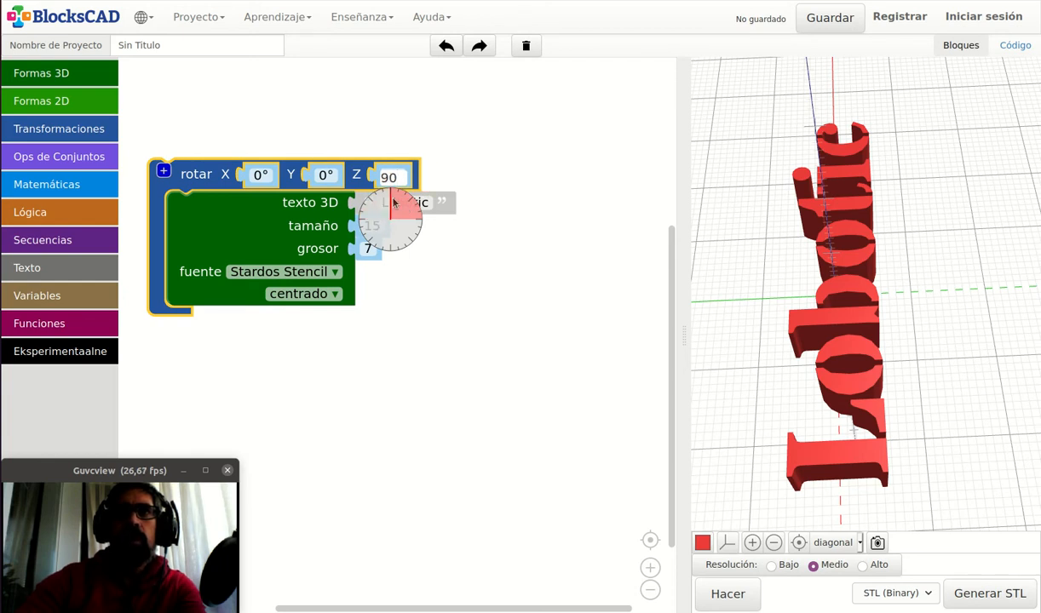
click(389, 201)
drag(824, 136, 851, 310)
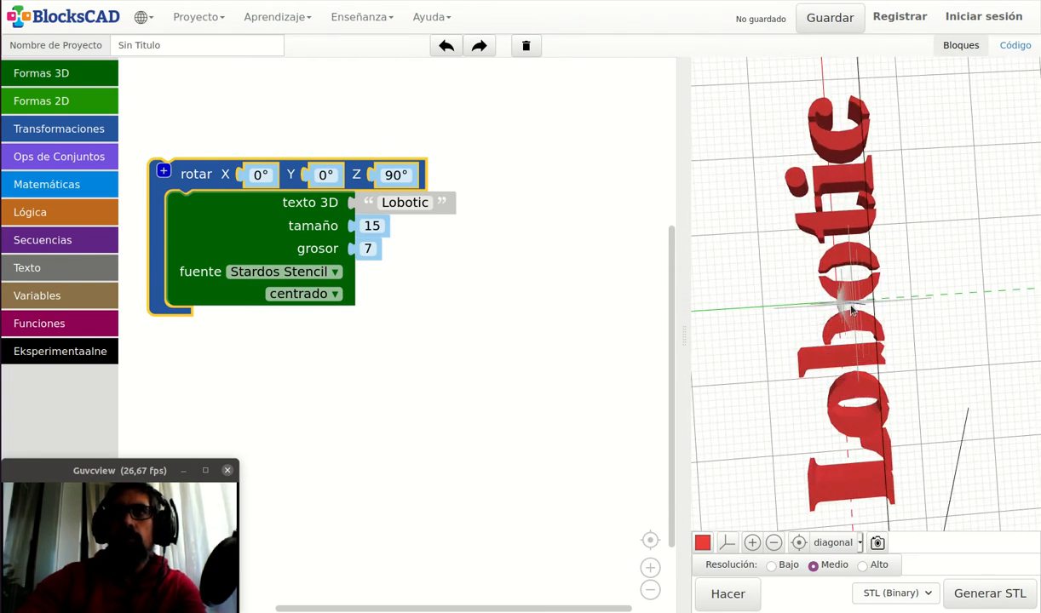
click(729, 595)
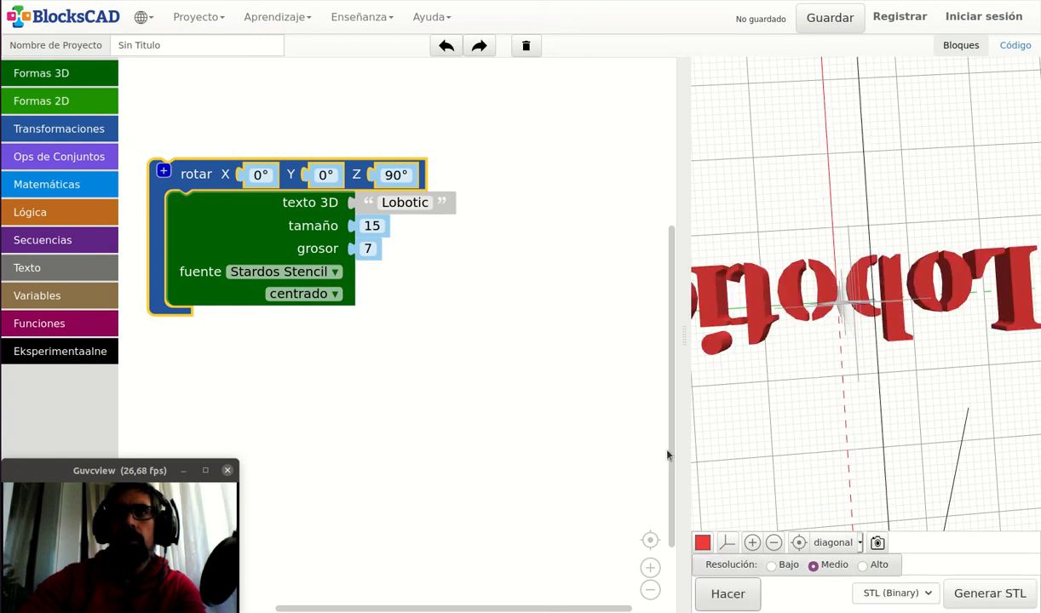
Step: Set the rotate block's Z angle to 270°, render it, and inspect the whole text around the origin
click(412, 174)
text(300)
key(Return)
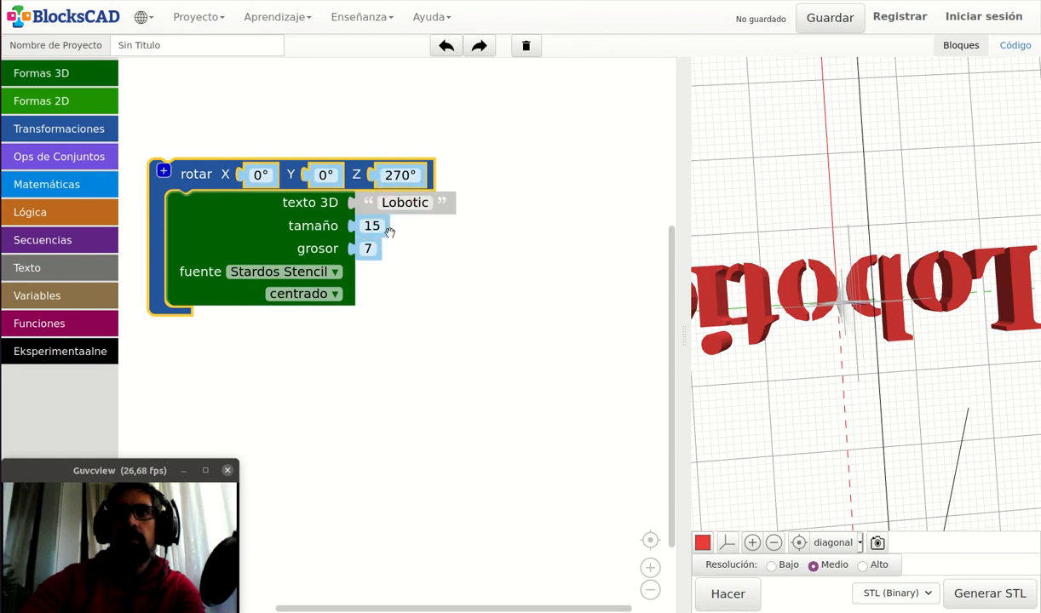
click(729, 594)
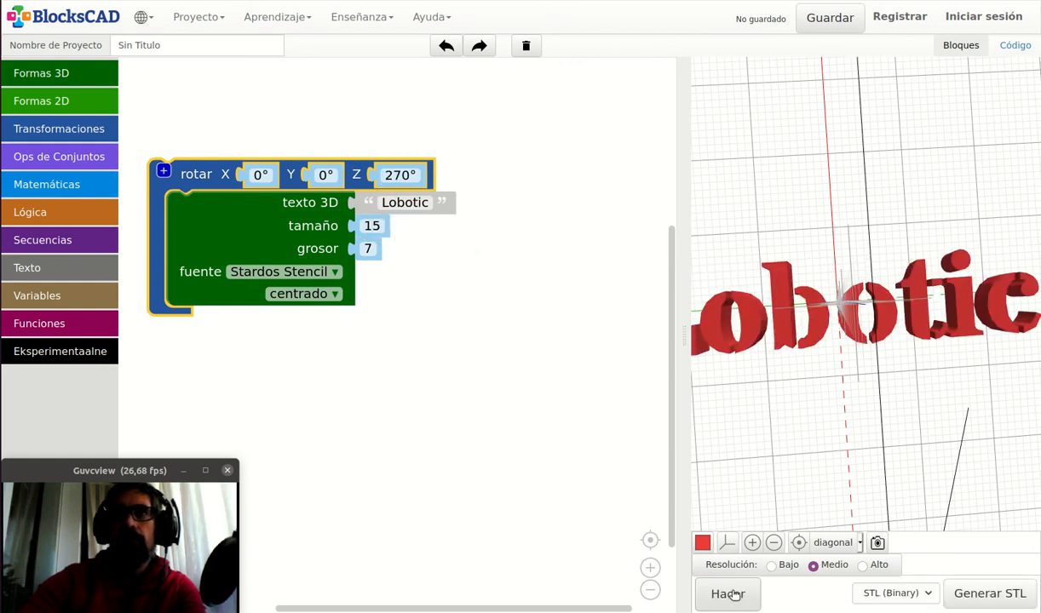
drag(819, 307, 834, 345)
scroll(828, 282, down, 3)
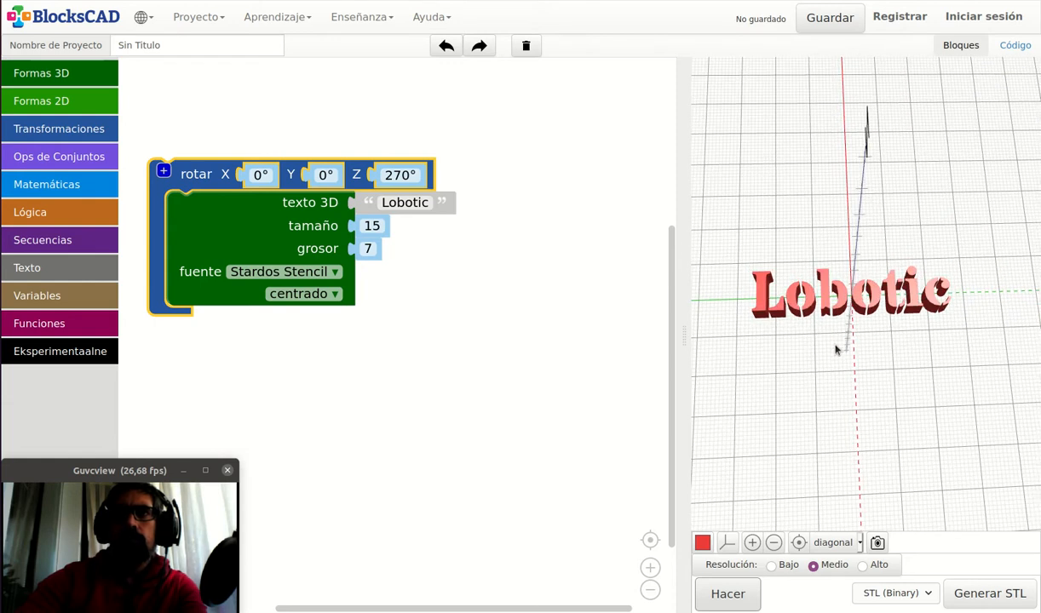
Step: Pull the 3D text block out of the rotate block and move both up to free workspace below them
drag(217, 205, 493, 159)
drag(211, 187, 201, 151)
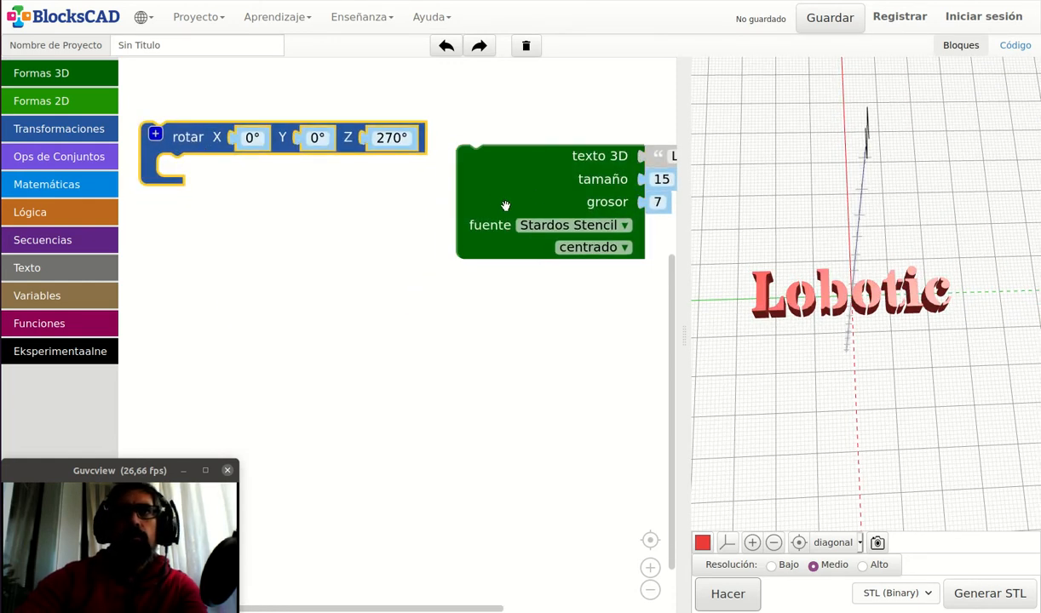
drag(501, 186, 502, 149)
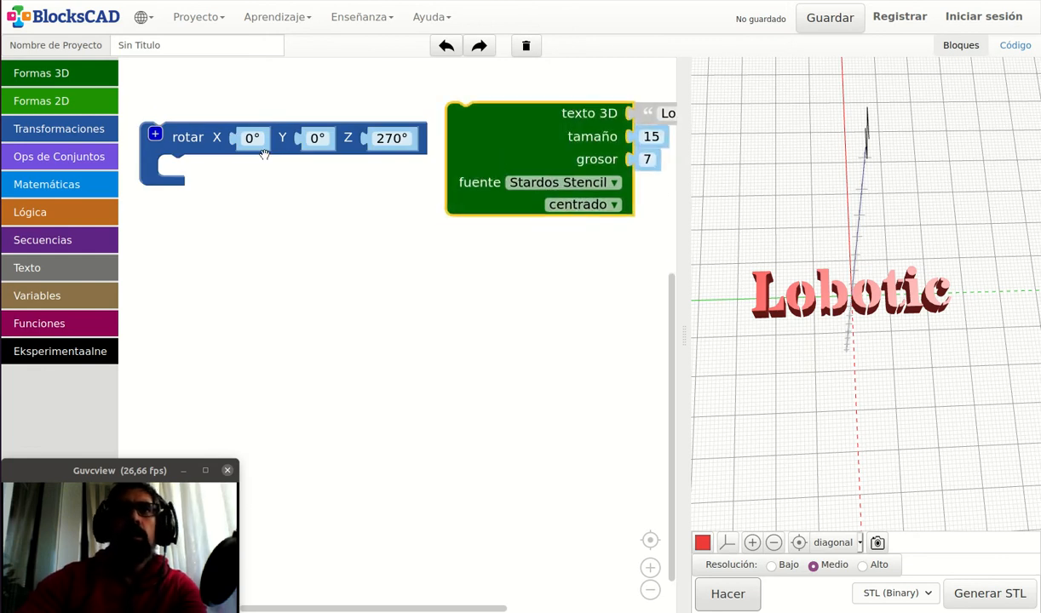
drag(207, 136, 202, 109)
drag(481, 132, 482, 107)
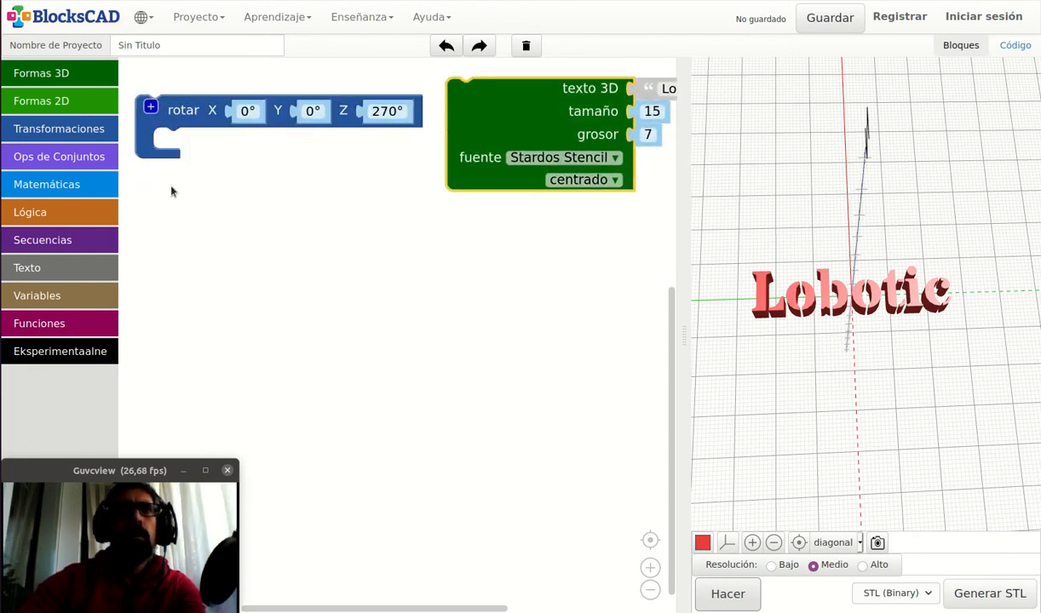
Step: Add a difference block to the workspace and delete the 3D text and rotate blocks
click(75, 160)
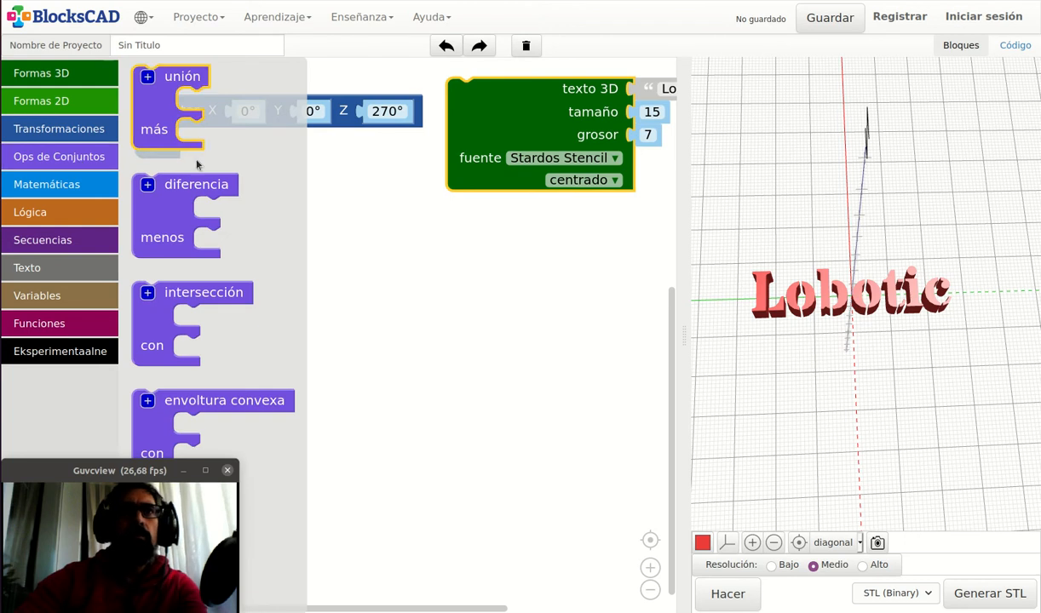
drag(166, 182, 273, 276)
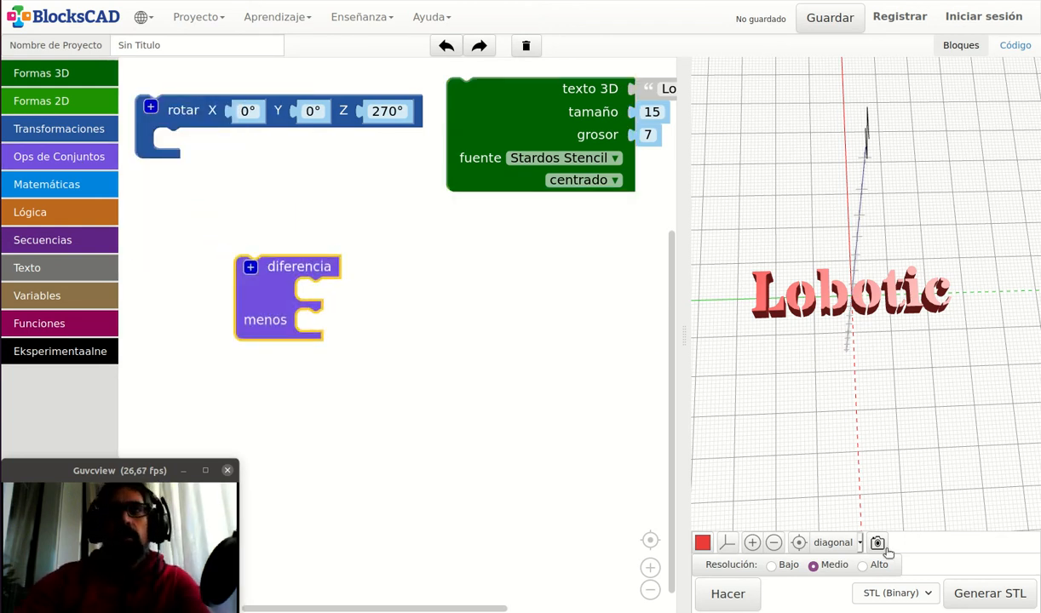
drag(520, 96, 62, 158)
click(728, 594)
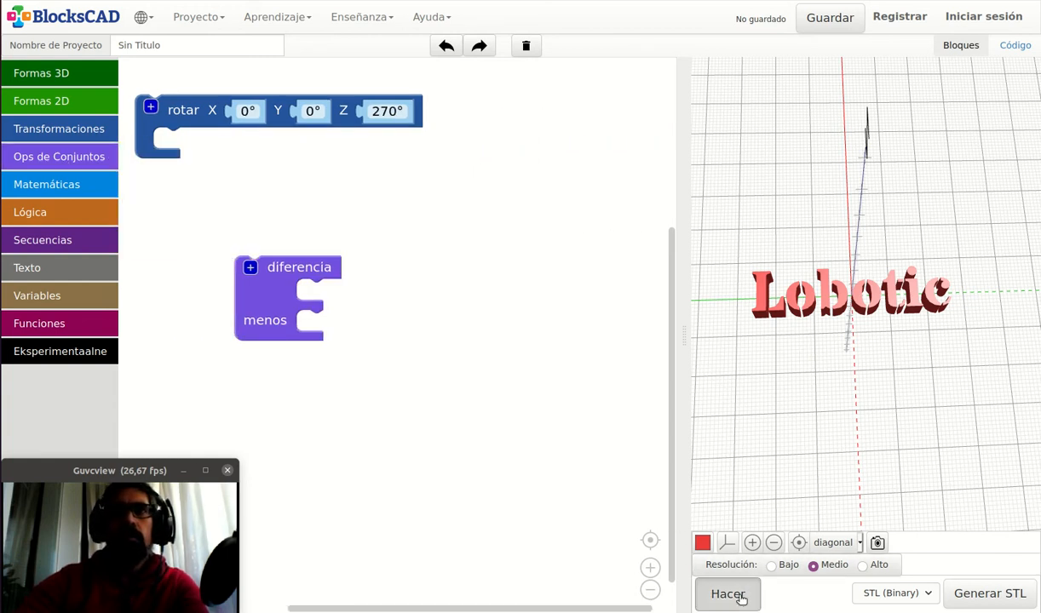
drag(212, 110, 85, 119)
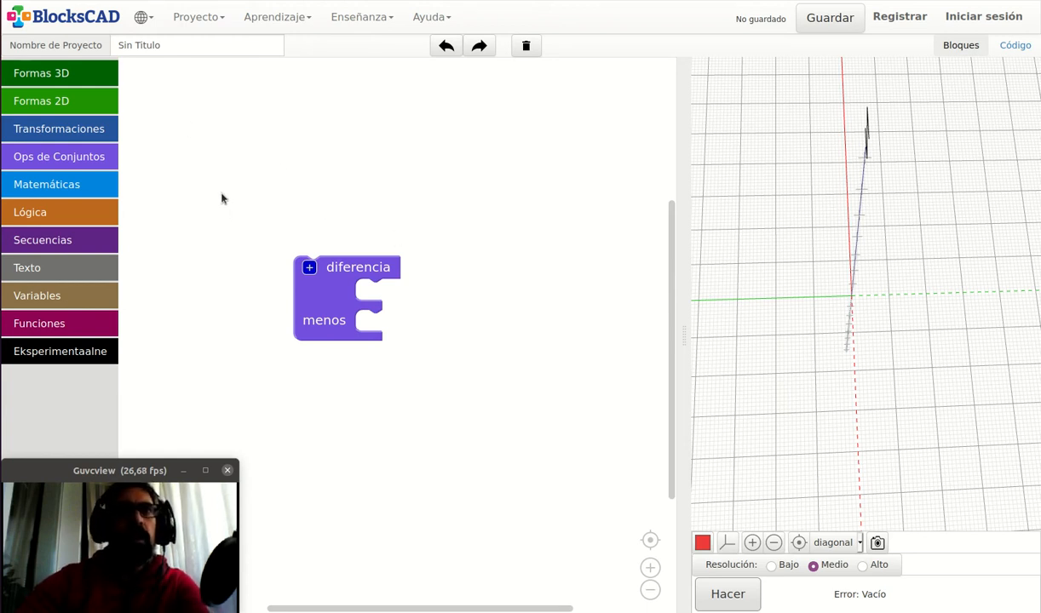
Step: Add a sphere of radius 10 above the difference block, render it, and inspect it
click(83, 74)
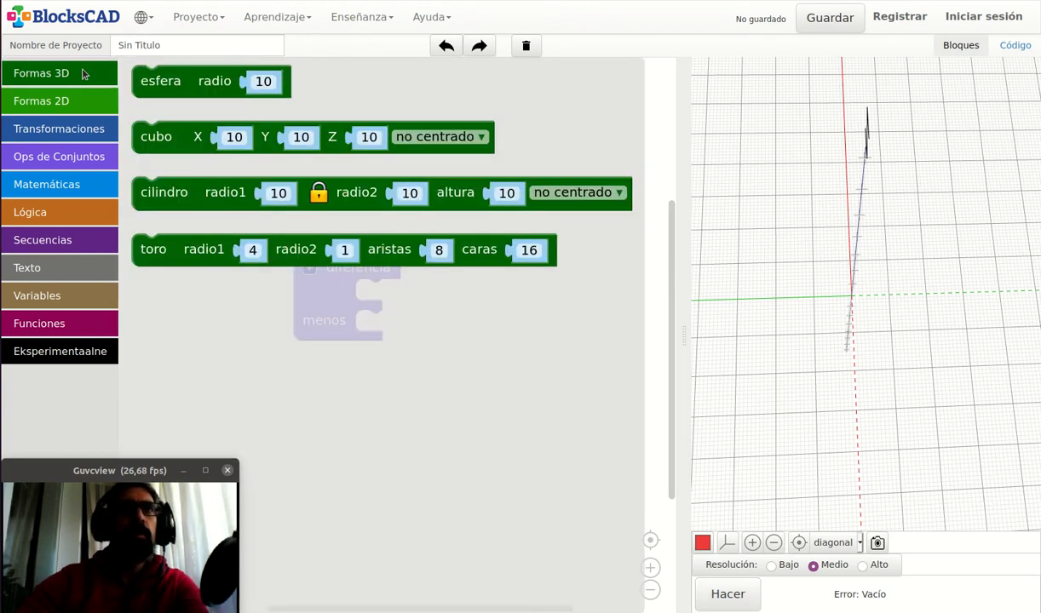
click(171, 94)
drag(171, 94, 267, 151)
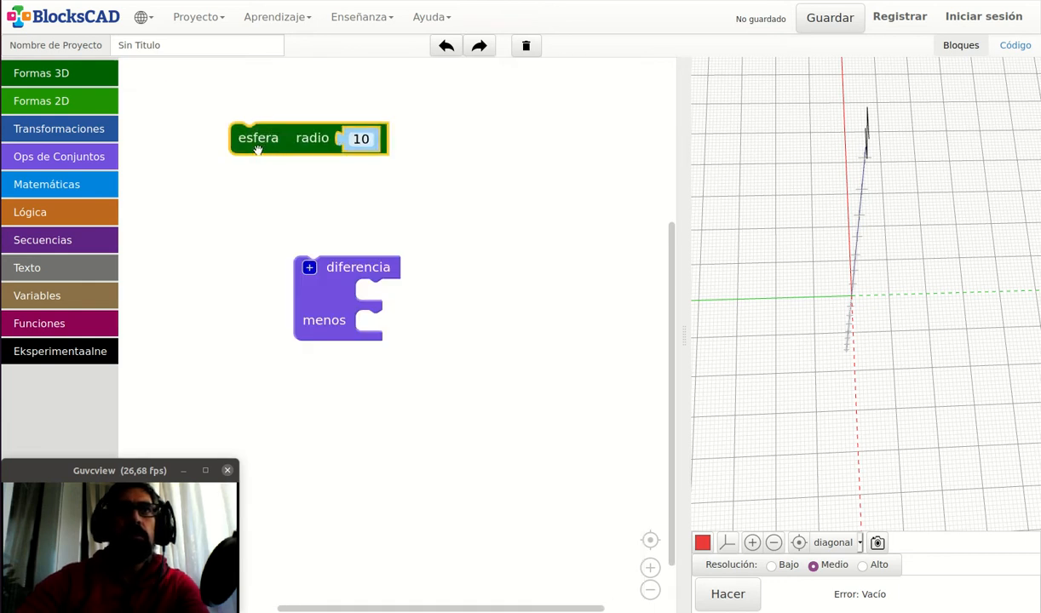
click(726, 594)
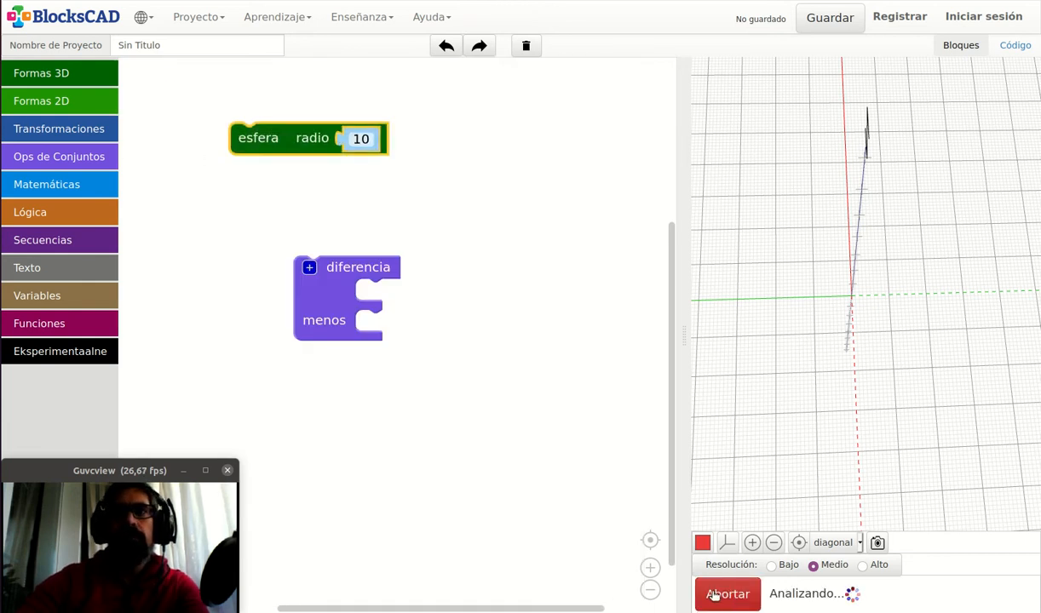
drag(893, 387, 876, 124)
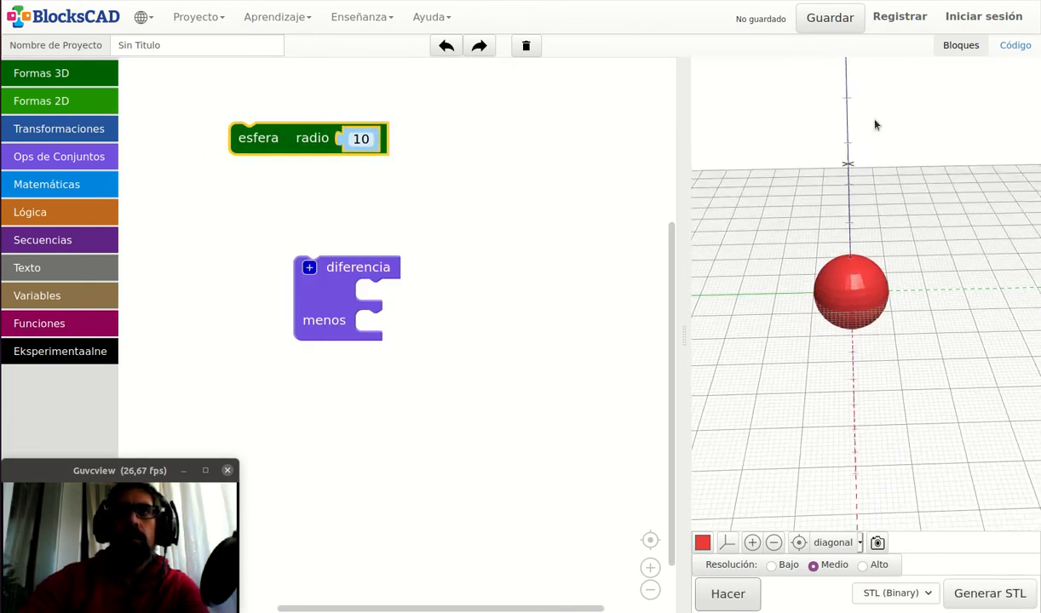
Step: Add a non-centered 10 × 10 × 10 cube below the sphere block and render both shapes together
click(94, 81)
drag(170, 137, 277, 188)
click(727, 594)
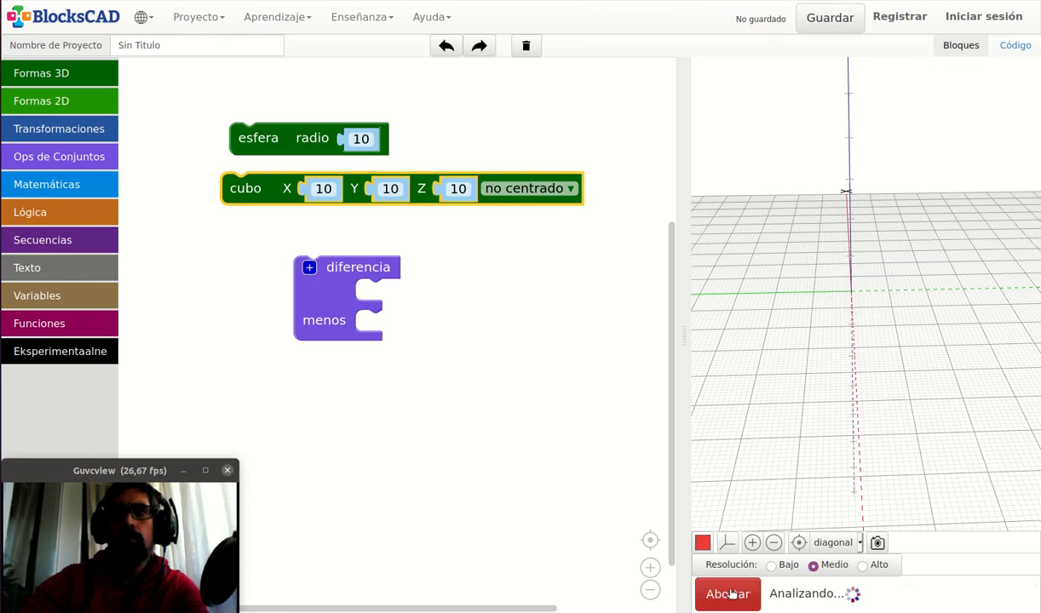
drag(779, 356, 640, 317)
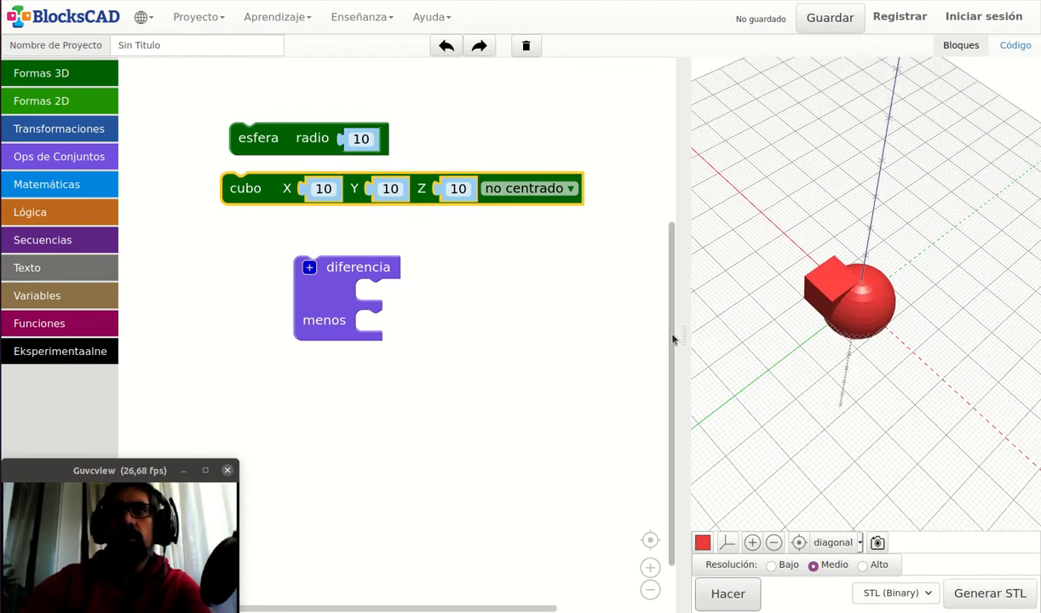
Step: Fill the difference block with the sphere as the base shape and the cube as the subtracted shape
drag(269, 184, 400, 325)
drag(315, 281, 254, 218)
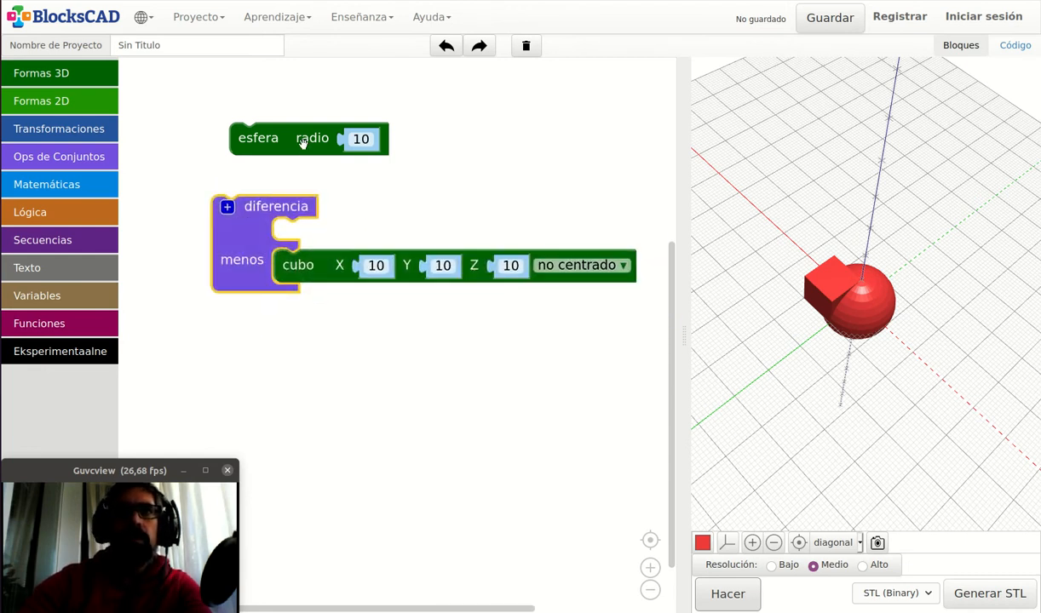
drag(302, 142, 347, 240)
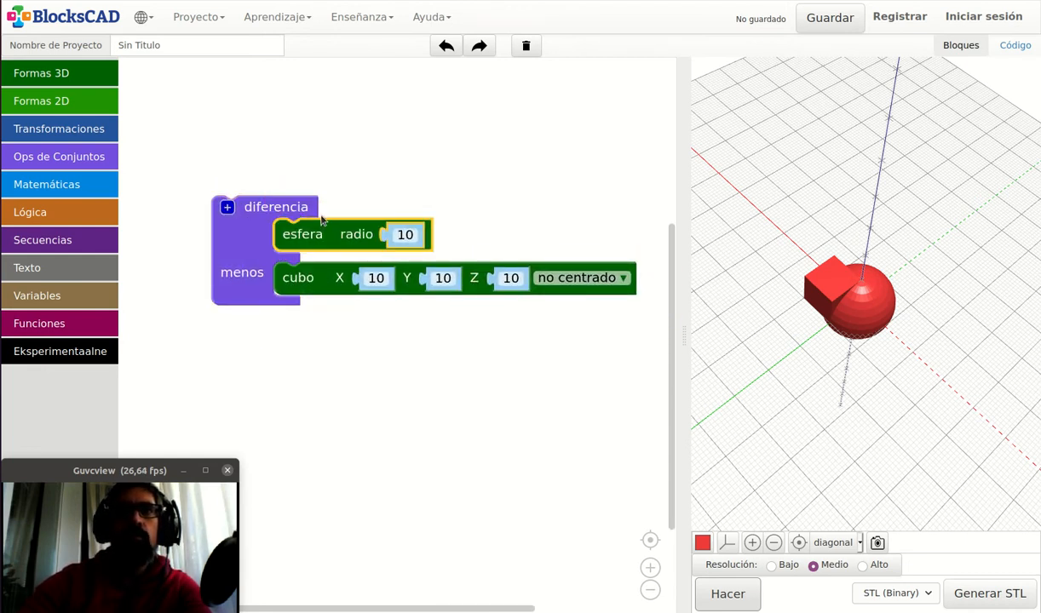
Step: Examine the overlap of the cube and sphere, then render the difference and inspect the cut
drag(849, 361, 862, 281)
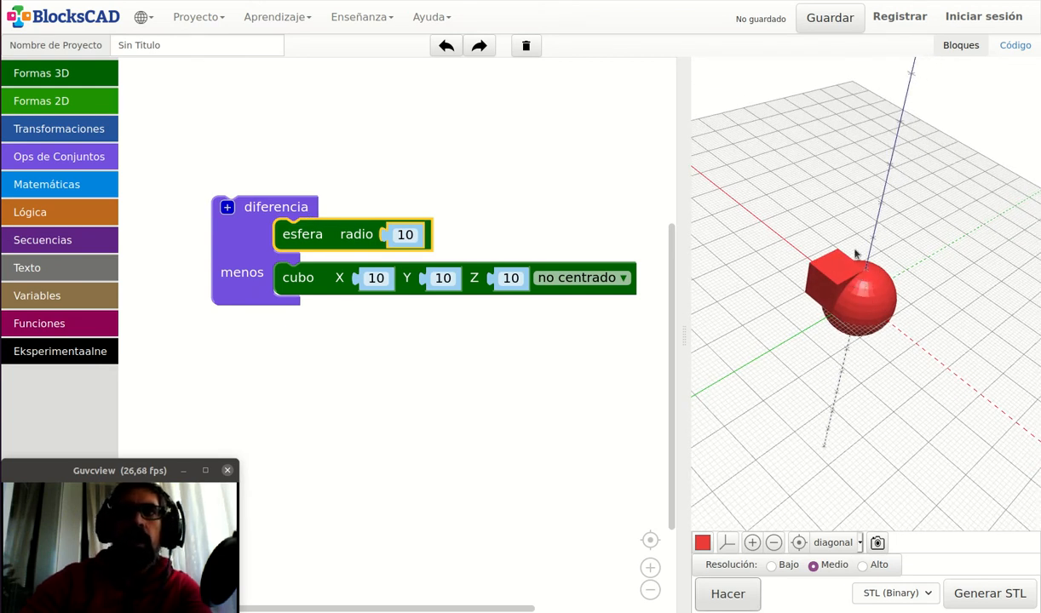
drag(814, 333, 825, 397)
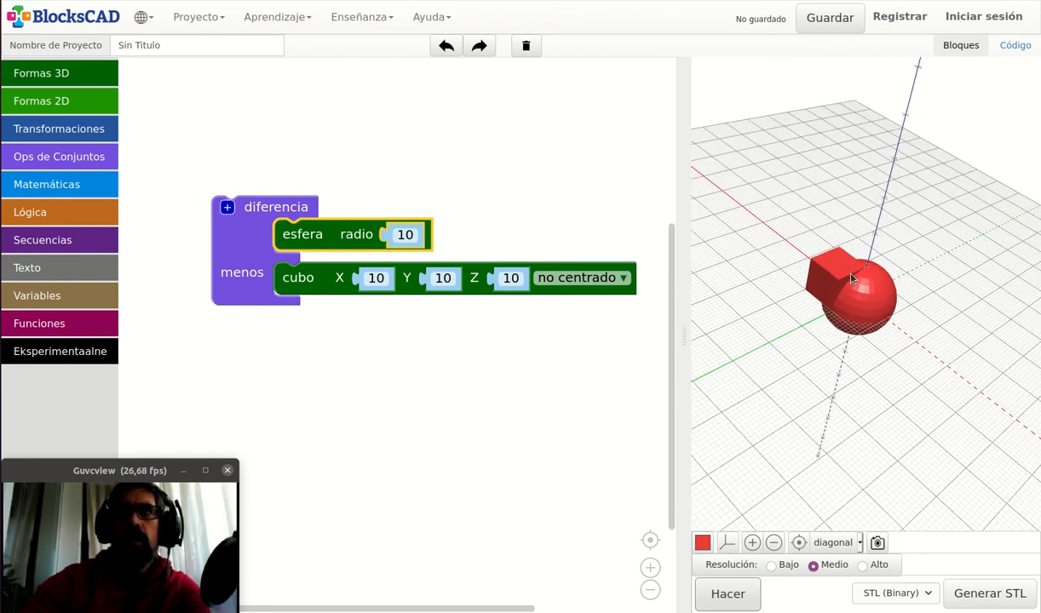
drag(825, 347, 855, 364)
scroll(849, 442, up, 5)
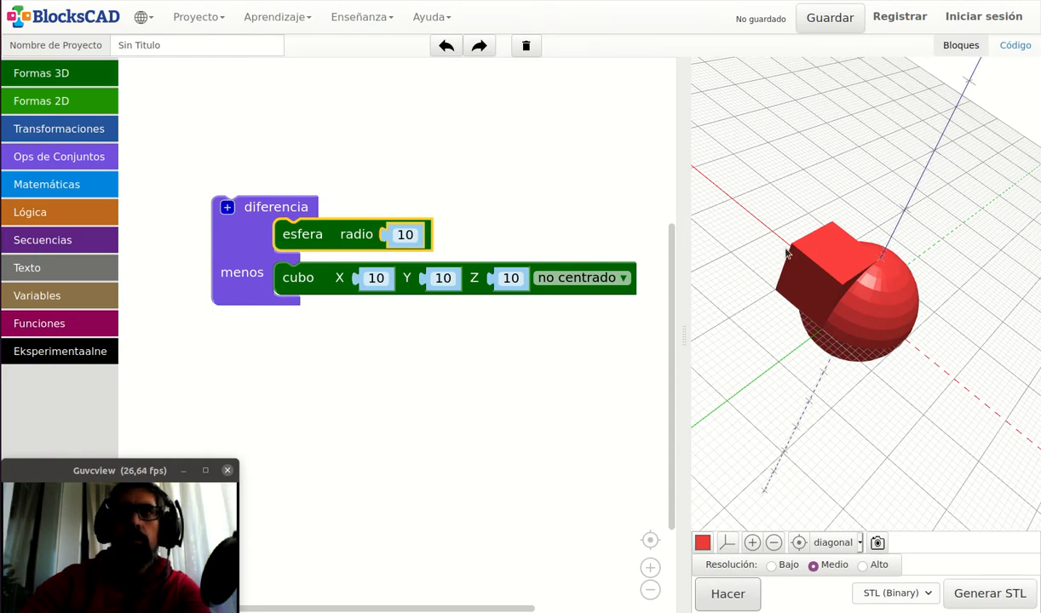
click(738, 600)
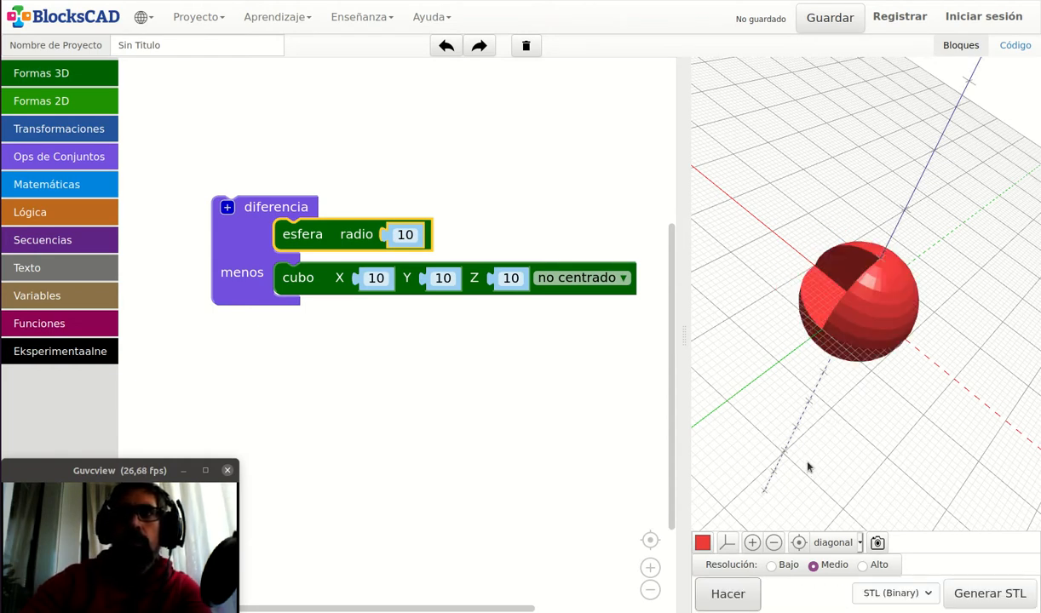
drag(808, 467, 1001, 449)
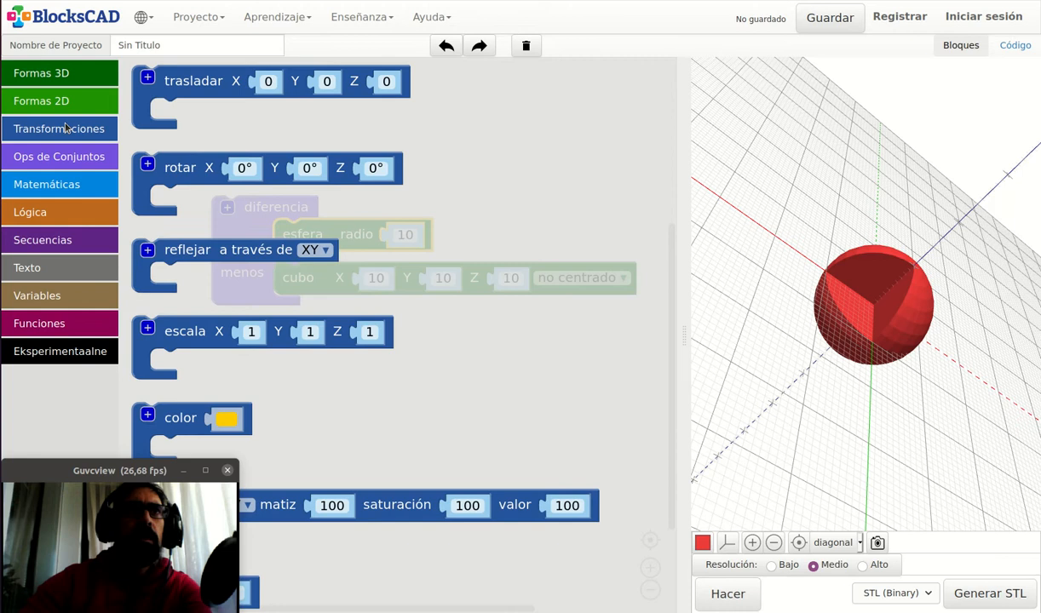
Step: Wrap the subtracted cube in a yellow color block, render it, and inspect the colored cut from several angles
click(76, 128)
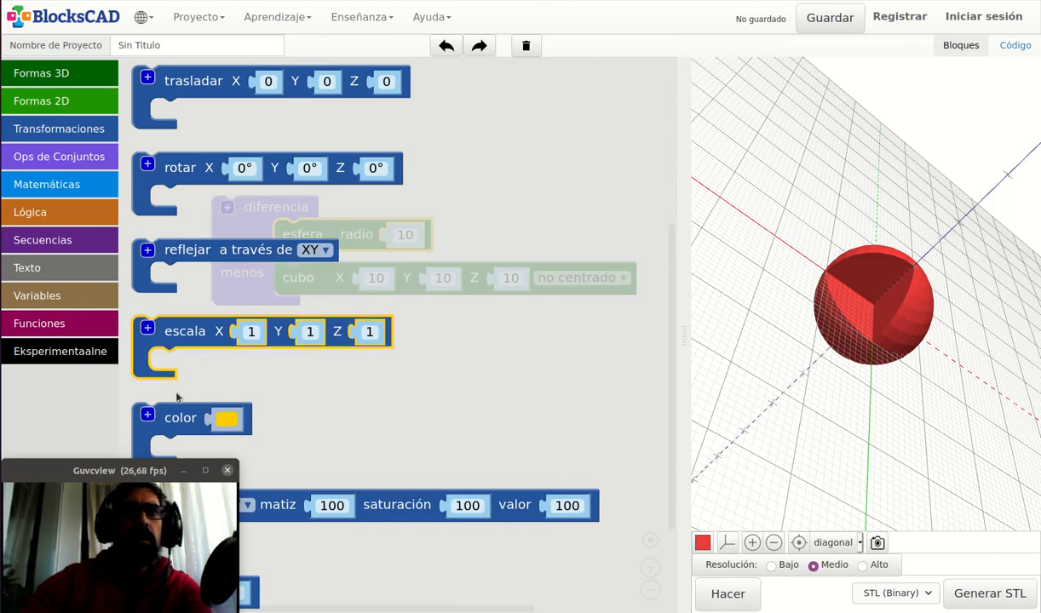
drag(182, 452, 326, 317)
click(729, 593)
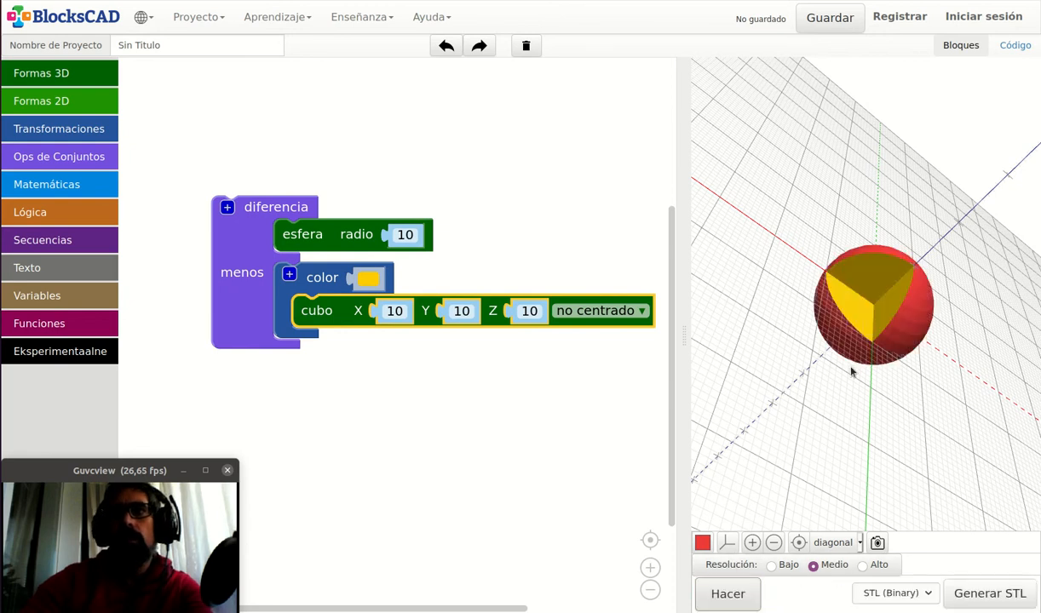
drag(920, 324, 842, 259)
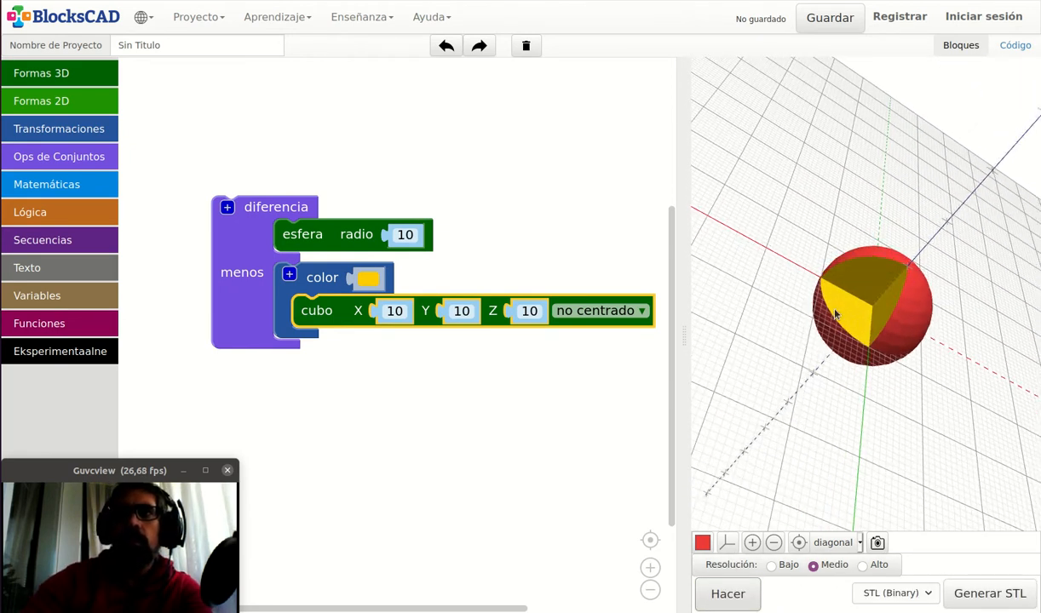
drag(835, 315, 1026, 339)
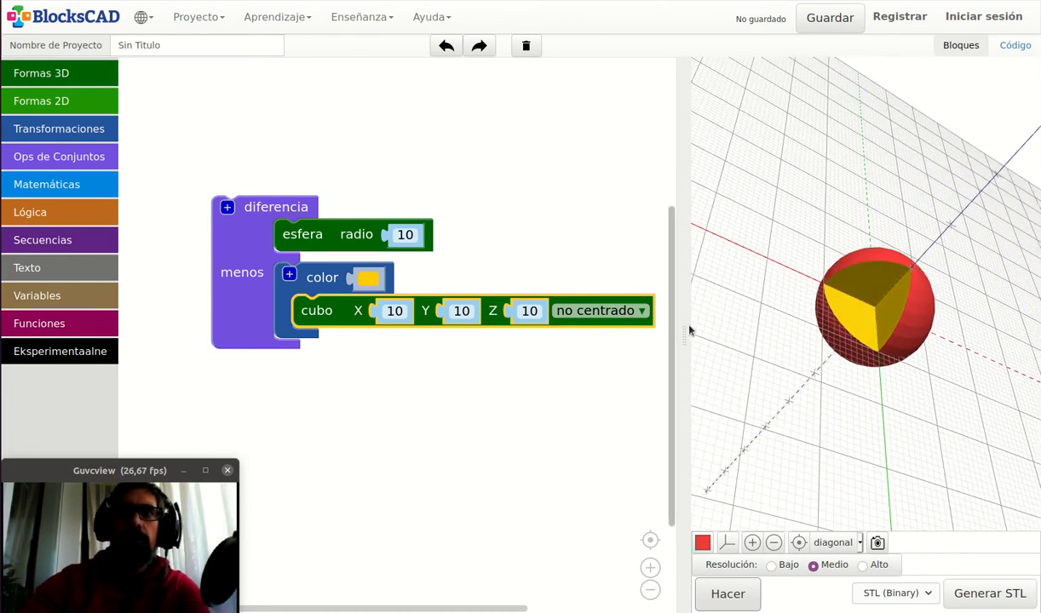
drag(889, 259, 775, 170)
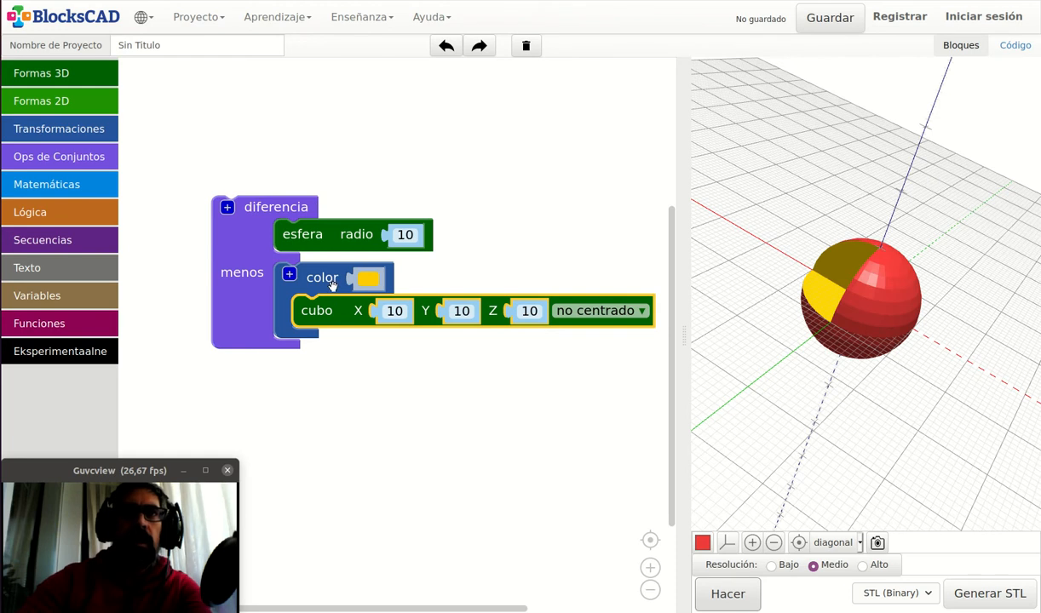
Step: Swap the colored cube and sphere in the difference block, separate both from it, and render the whole shapes
drag(315, 290, 323, 321)
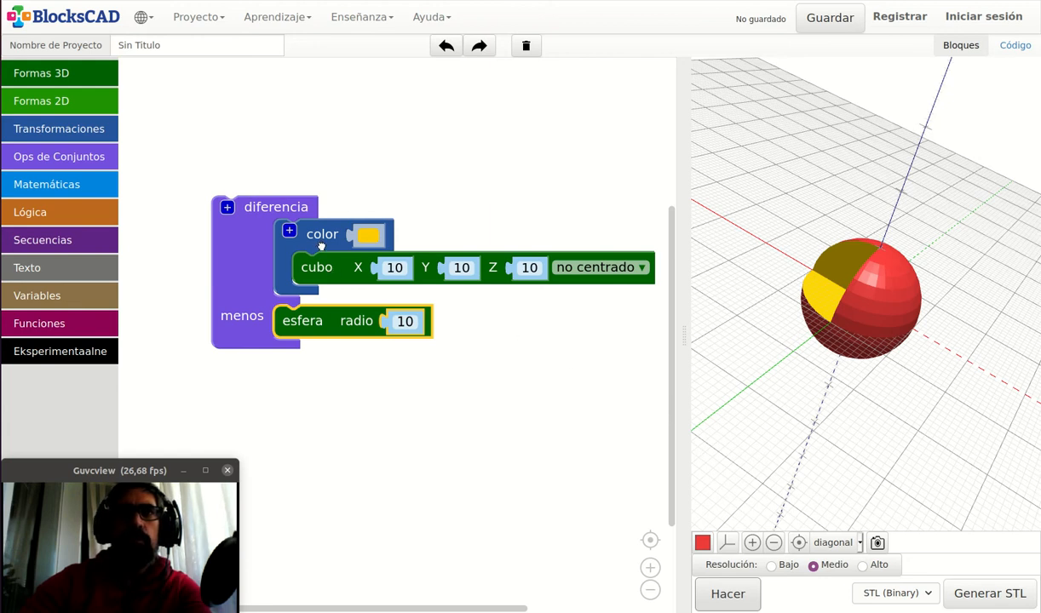
drag(321, 246, 403, 184)
drag(327, 279, 388, 321)
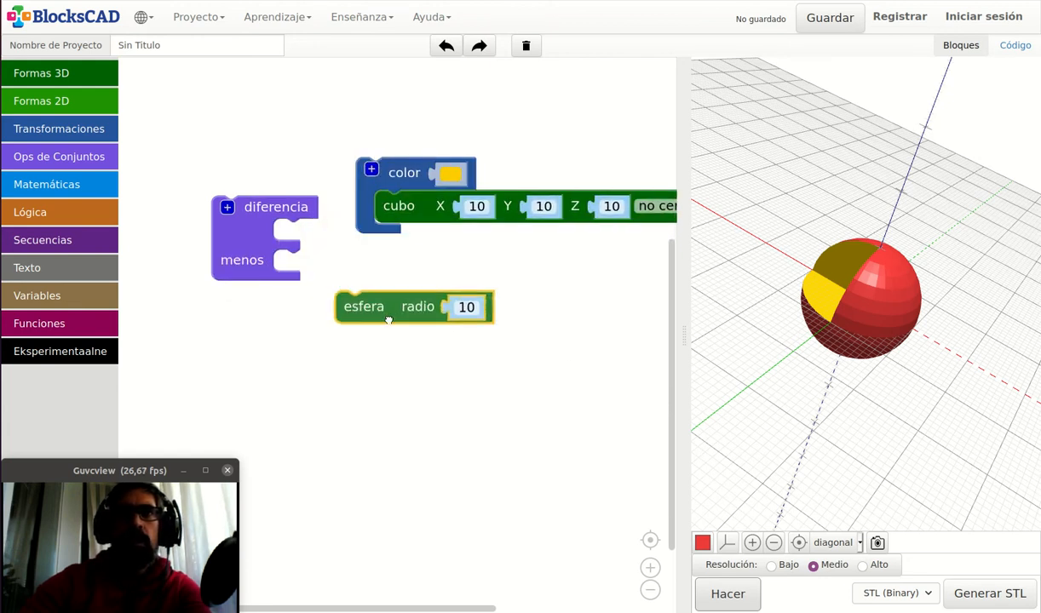
click(732, 595)
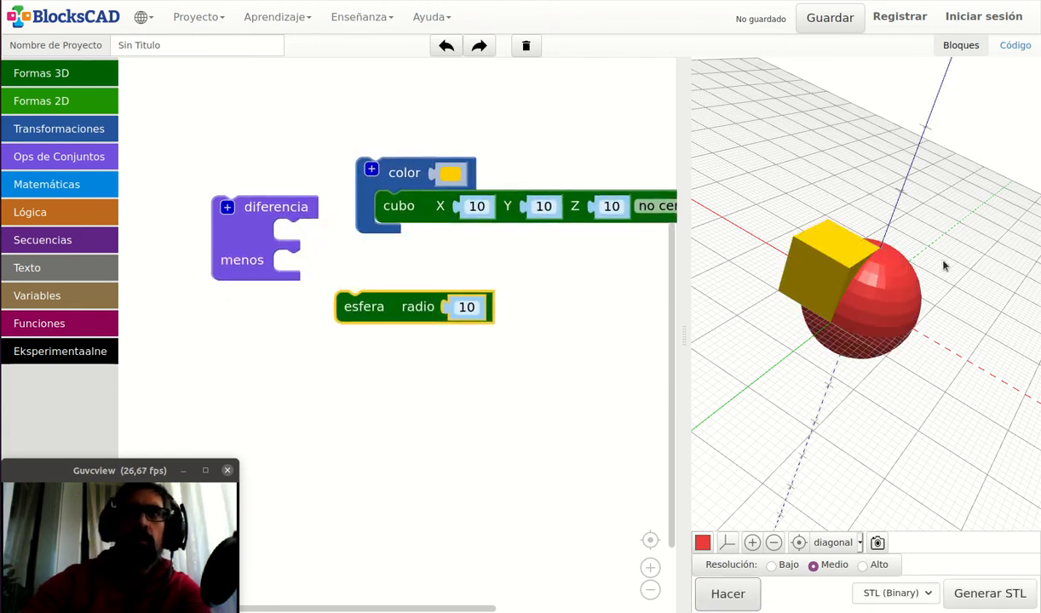
drag(944, 267, 769, 330)
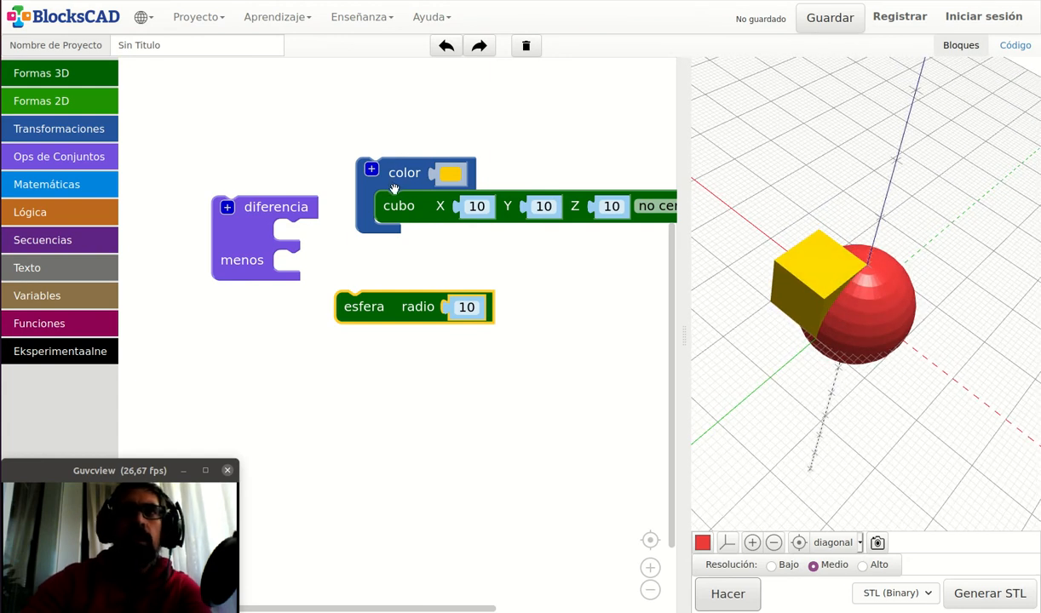
Step: Refill the difference block with the colored cube as base and the sphere subtracted, render it, and inspect the curved cut
drag(393, 188, 320, 246)
drag(418, 295, 357, 309)
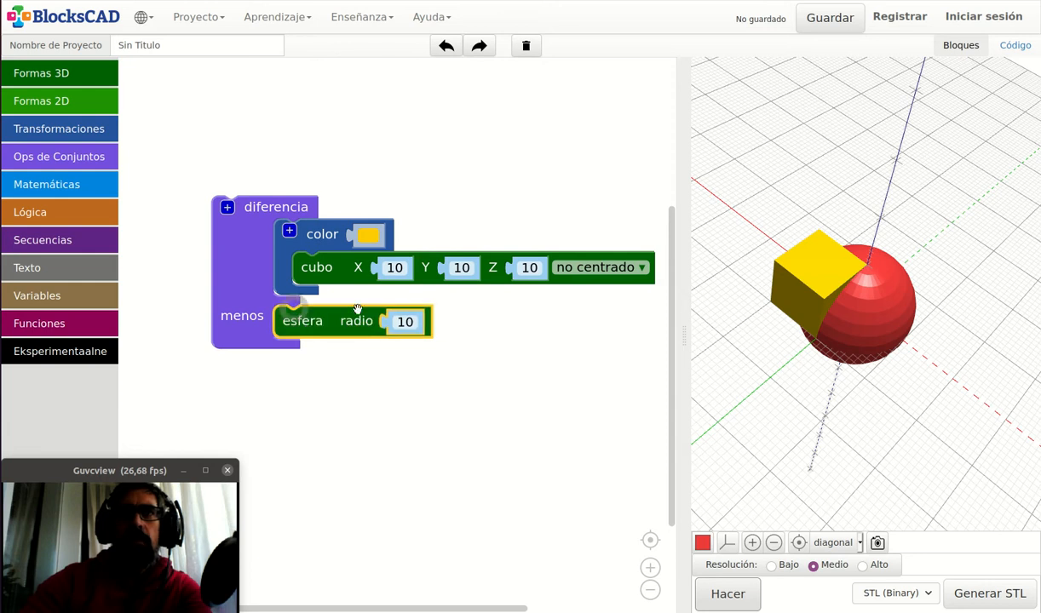
drag(815, 198, 743, 130)
drag(885, 297, 790, 268)
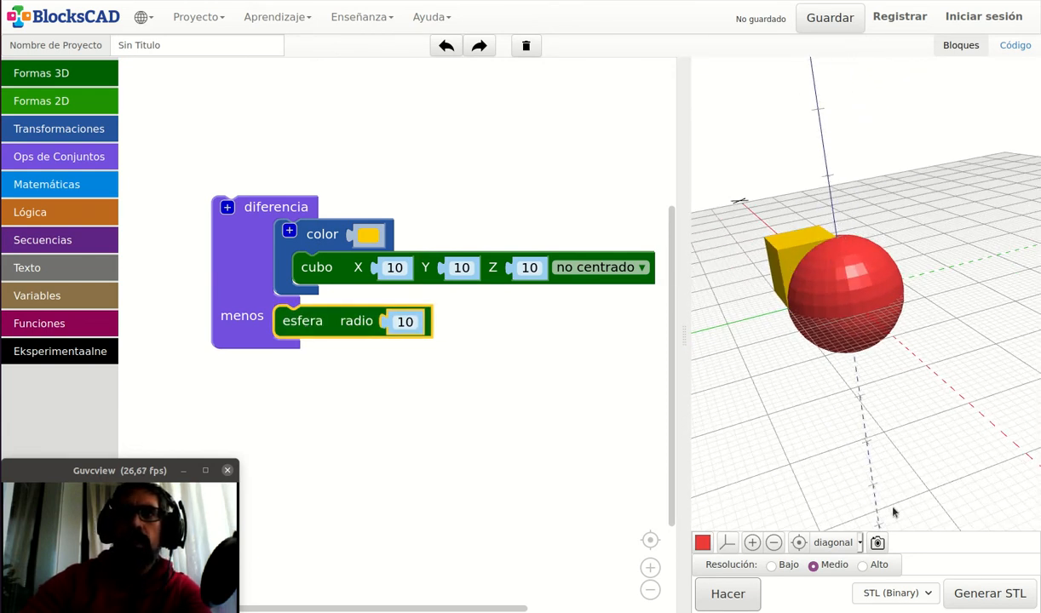
click(728, 593)
drag(848, 360, 907, 454)
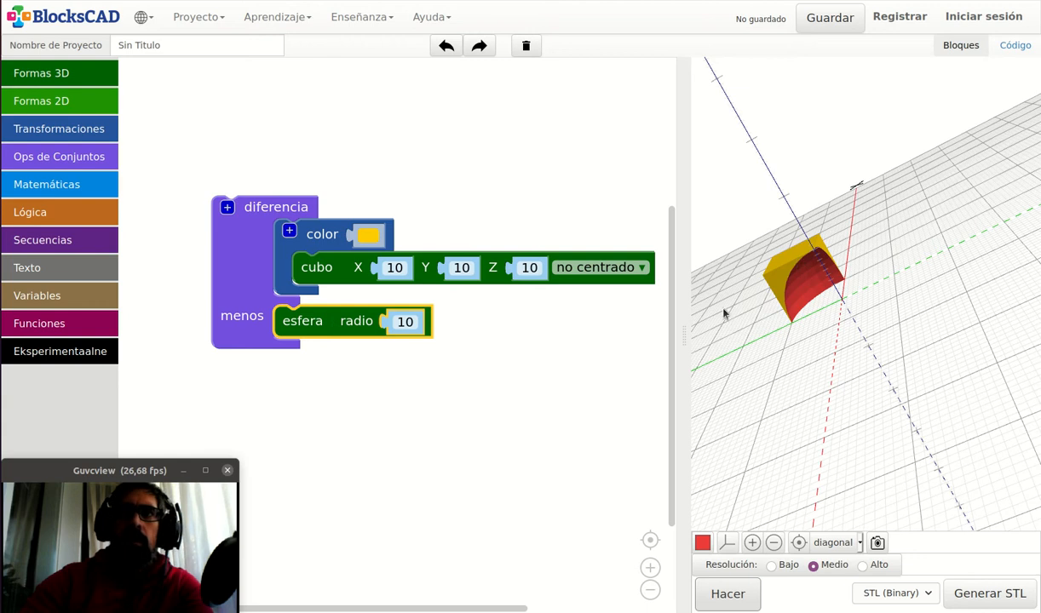
drag(816, 211, 584, 203)
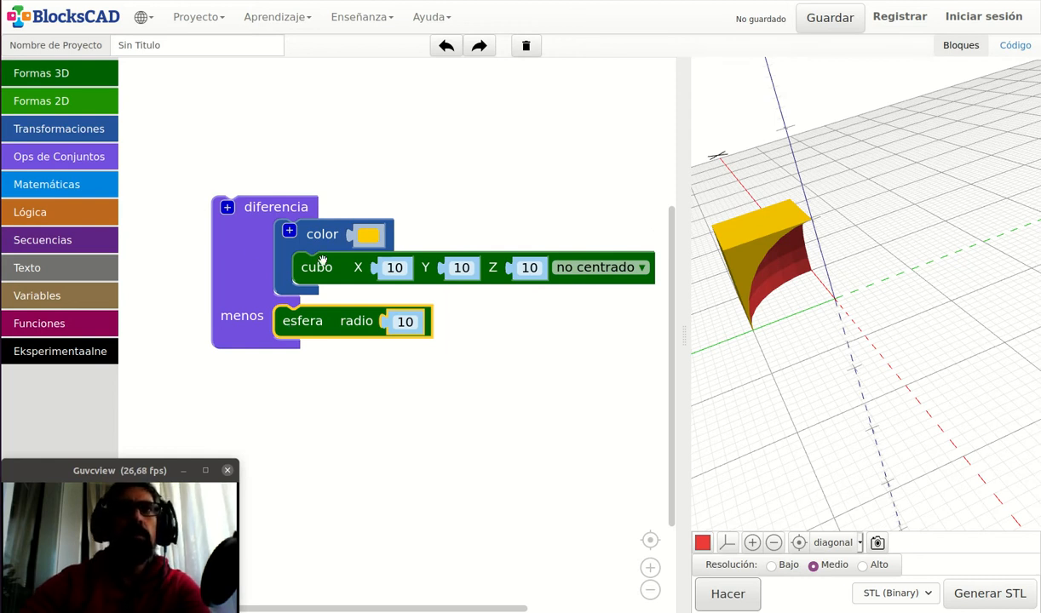
Step: Delete the colored cube and sphere blocks, and place an empty rotate block above the emptied difference block
drag(318, 237, 62, 293)
drag(290, 264, 57, 308)
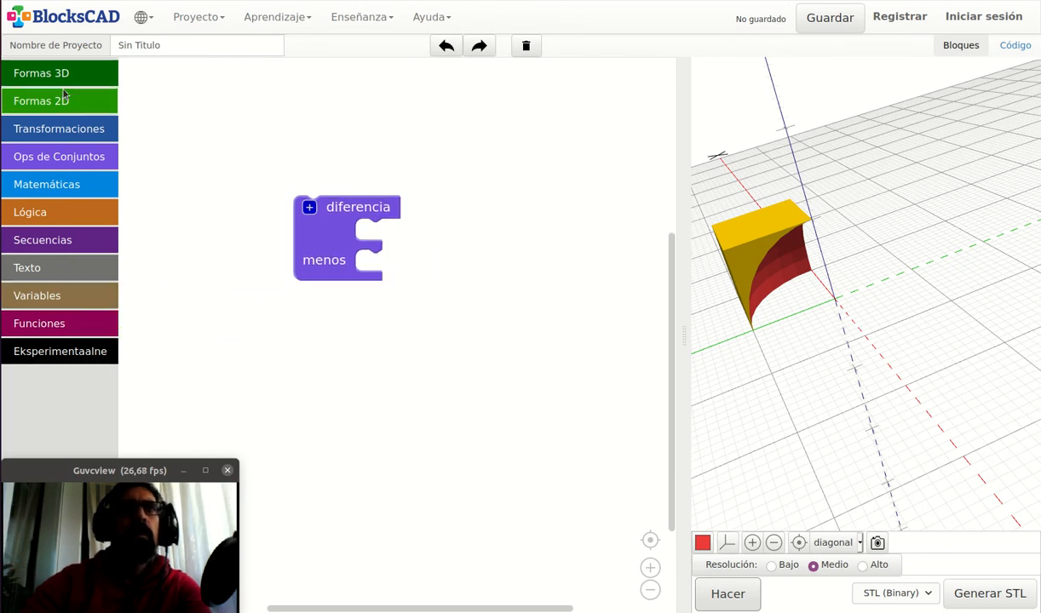
click(72, 78)
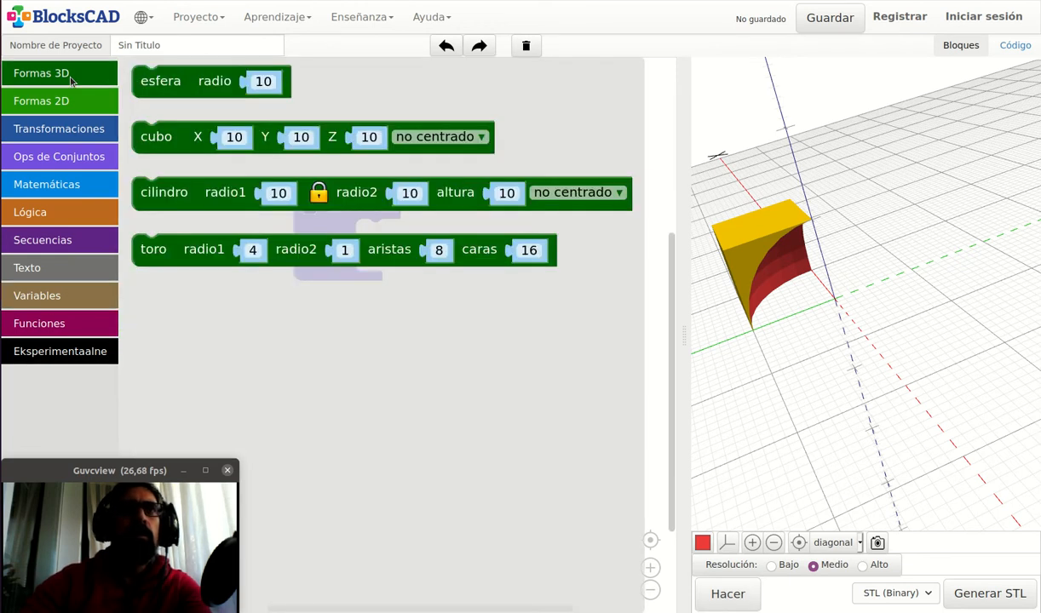
click(59, 129)
drag(186, 166, 308, 91)
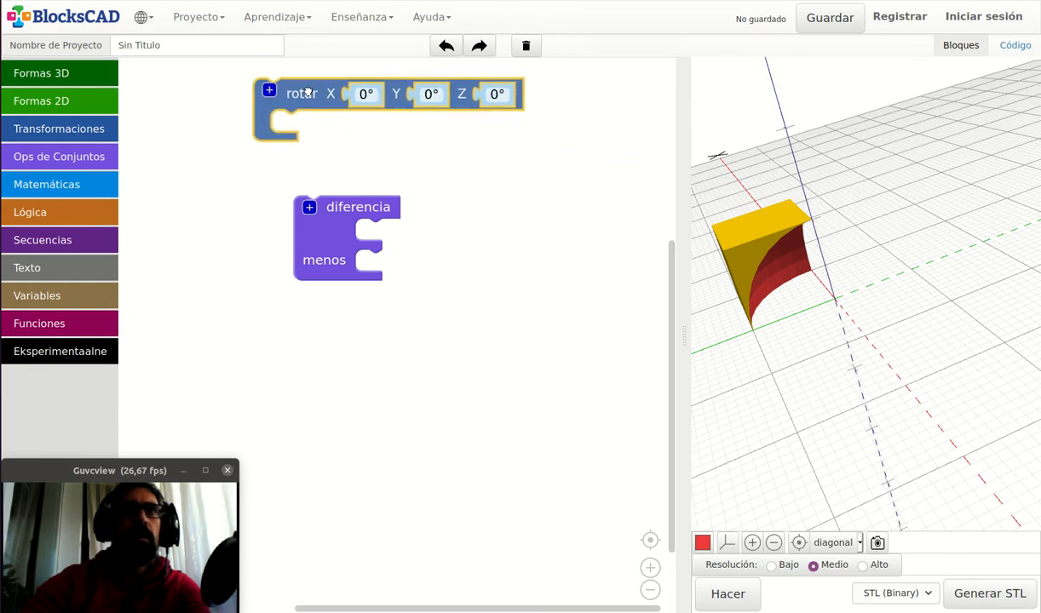
drag(340, 228, 264, 202)
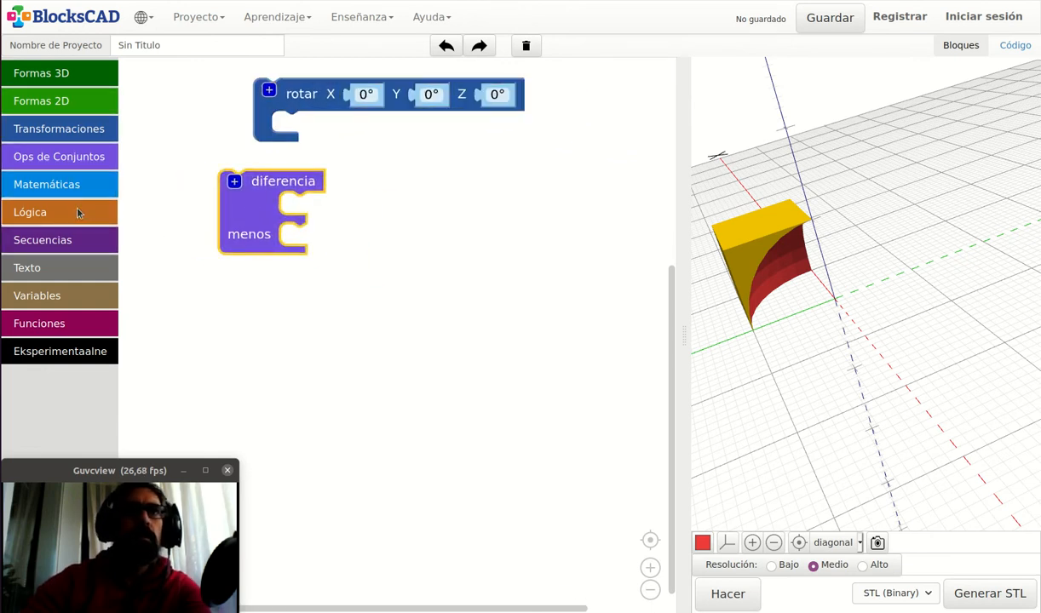
Step: Add a 3D text block reading "Lobotic" beside the difference block and render it
click(65, 265)
drag(178, 161, 381, 182)
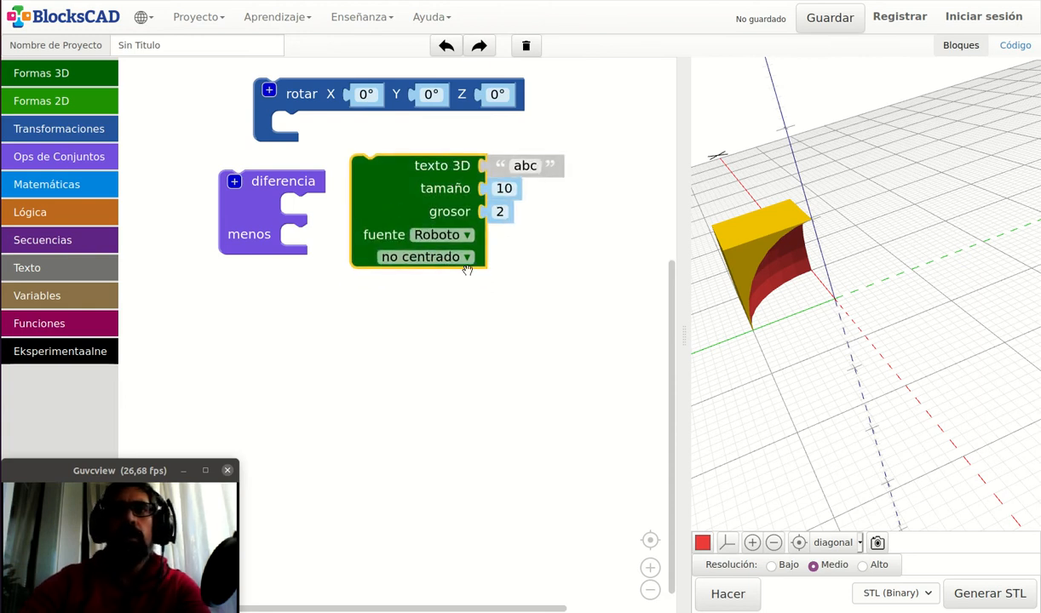
click(529, 166)
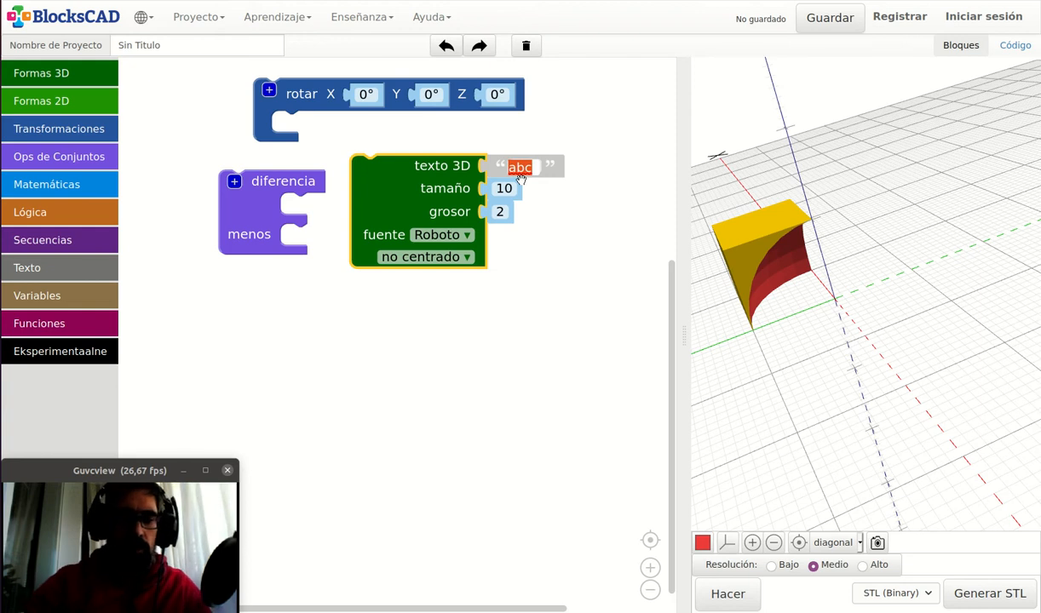
text(Lobotic)
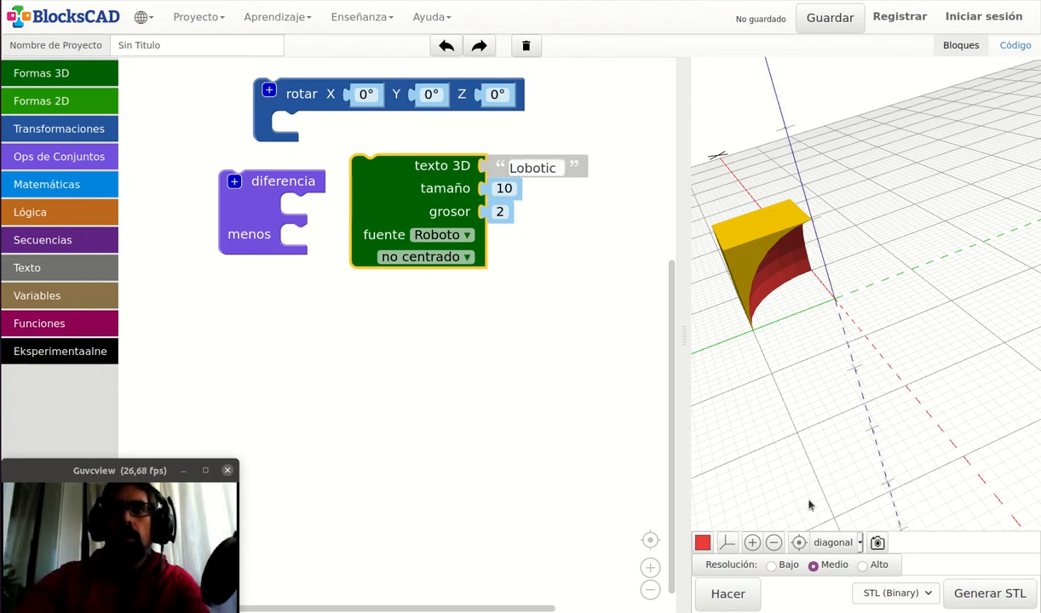
click(727, 593)
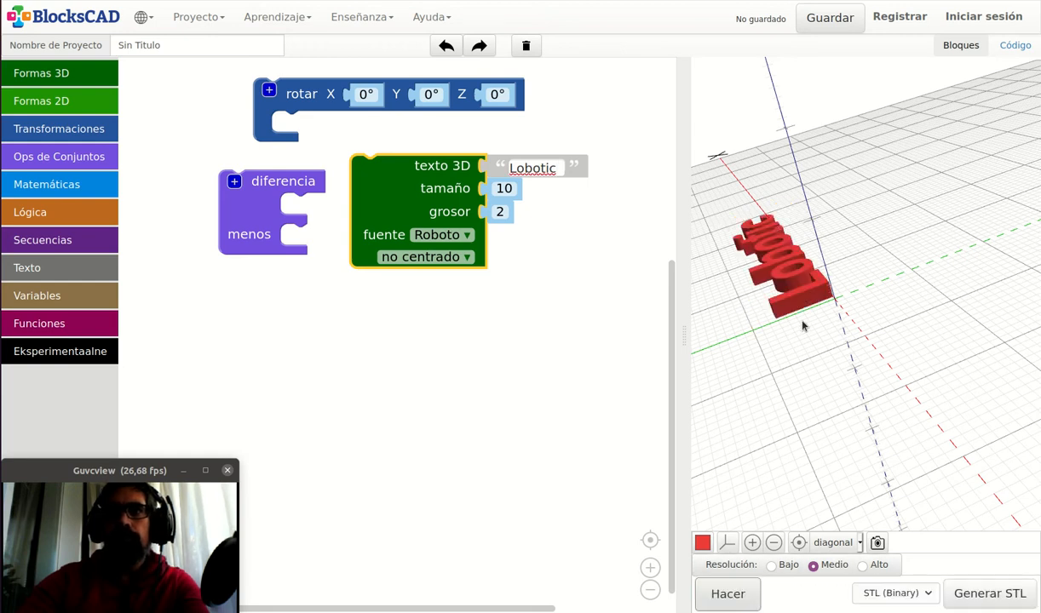
drag(801, 325, 865, 195)
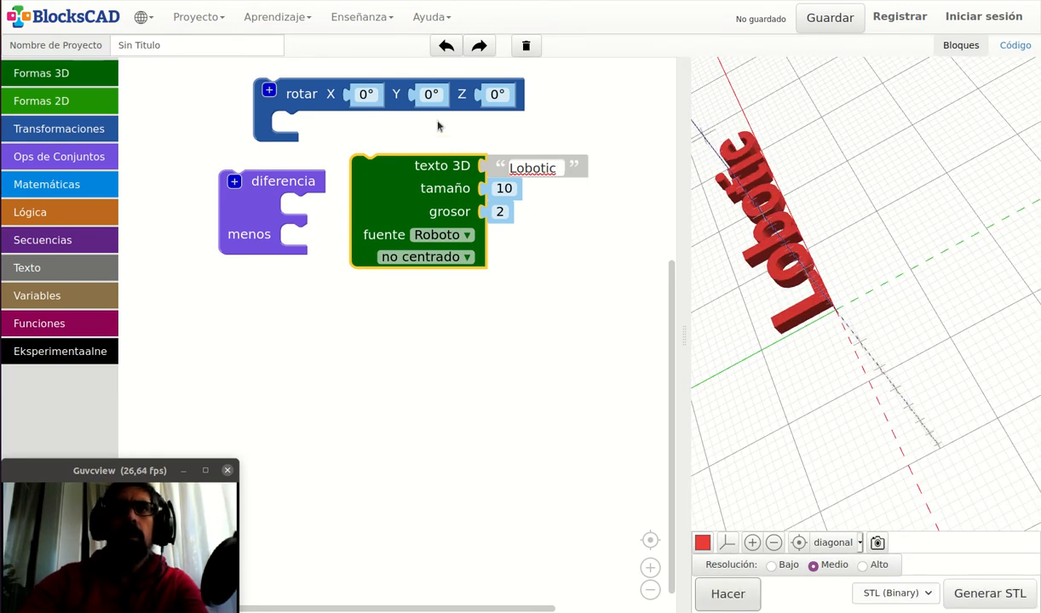
Step: Add a non-centered cube block below the difference block and set its X dimension to 60 to suit the text's length
click(65, 76)
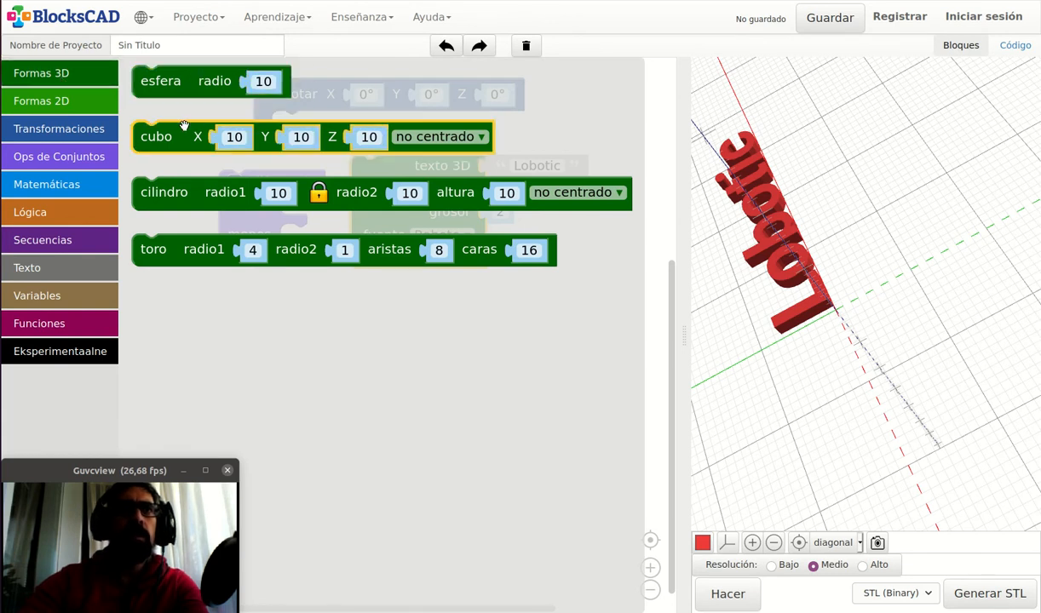
drag(173, 138, 208, 308)
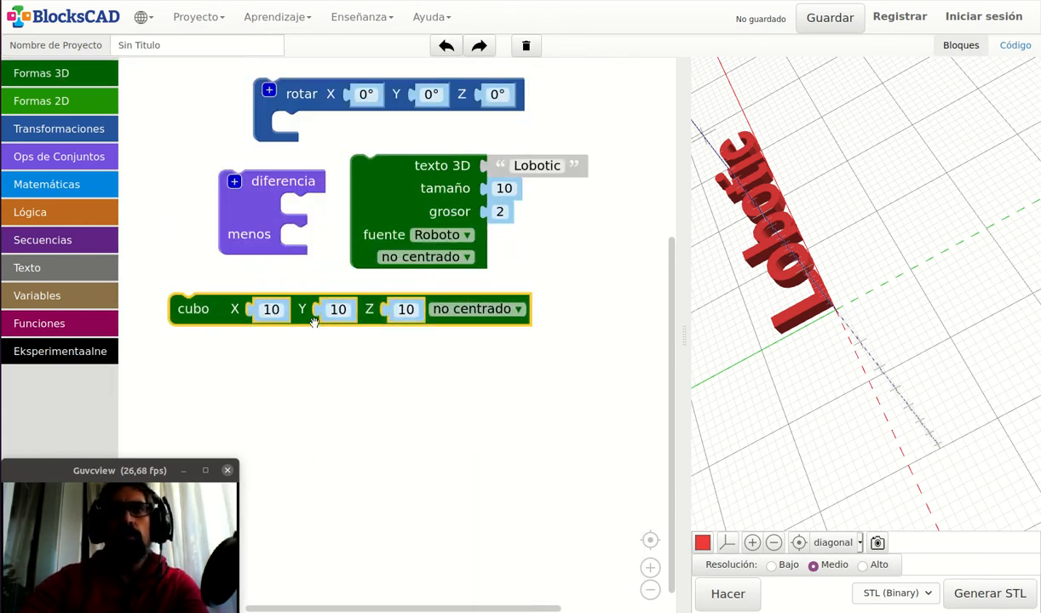
click(269, 309)
drag(711, 224, 979, 401)
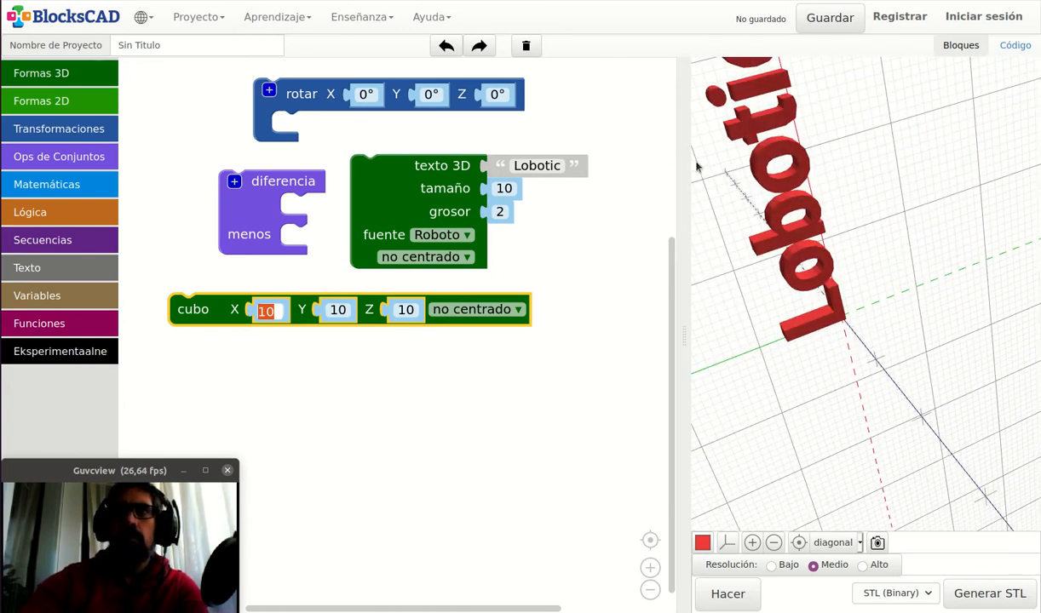
drag(755, 131, 969, 243)
mouse_move(907, 339)
mouse_down()
mouse_move(509, 376)
mouse_move(847, 329)
mouse_move(796, 354)
mouse_move(832, 282)
mouse_up()
scroll(797, 353, down, 5)
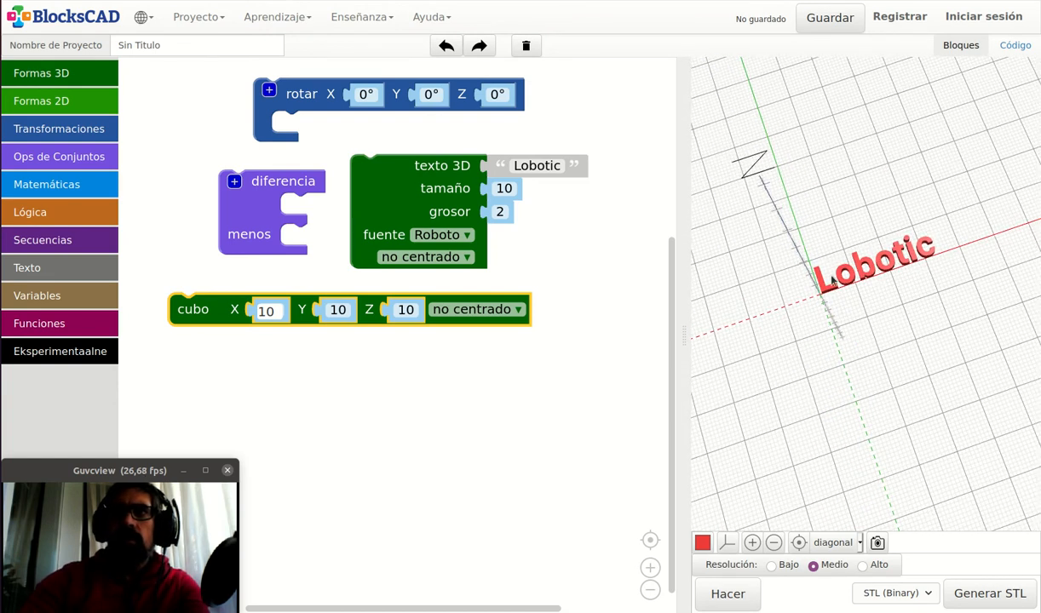
click(277, 313)
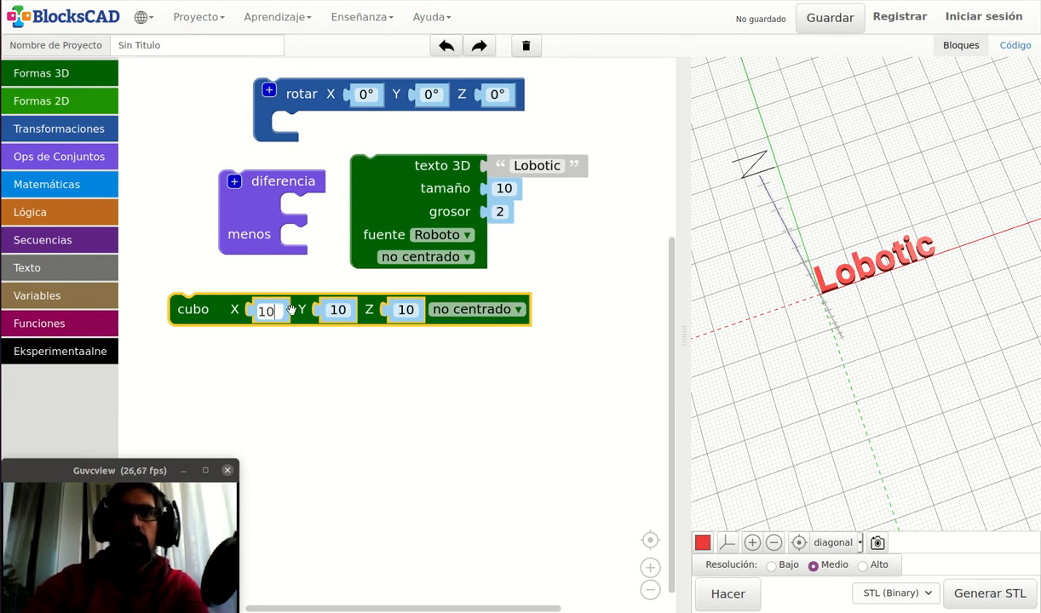
drag(277, 311, 247, 310)
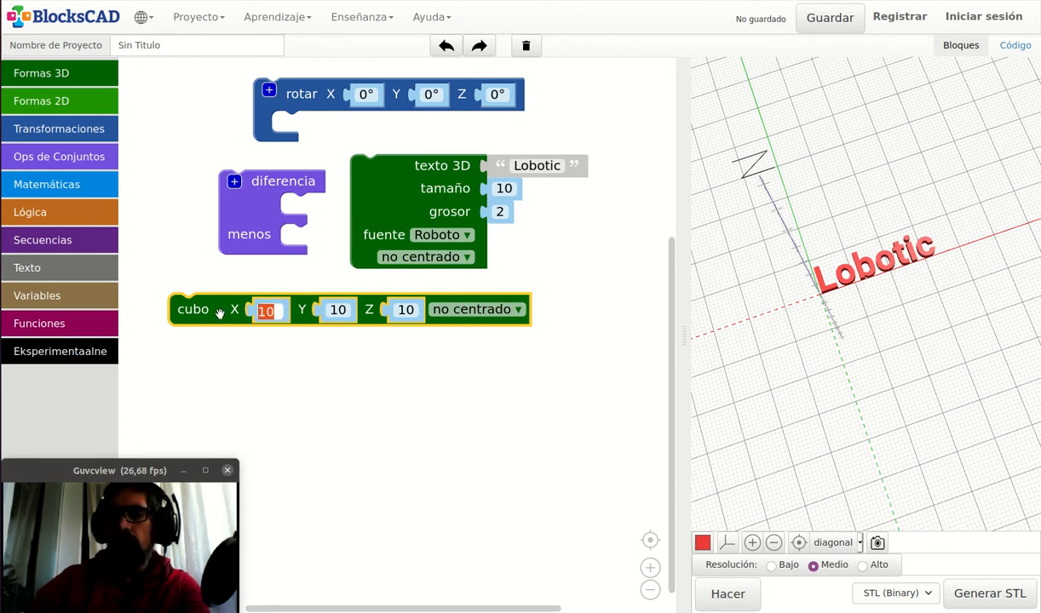
text(60)
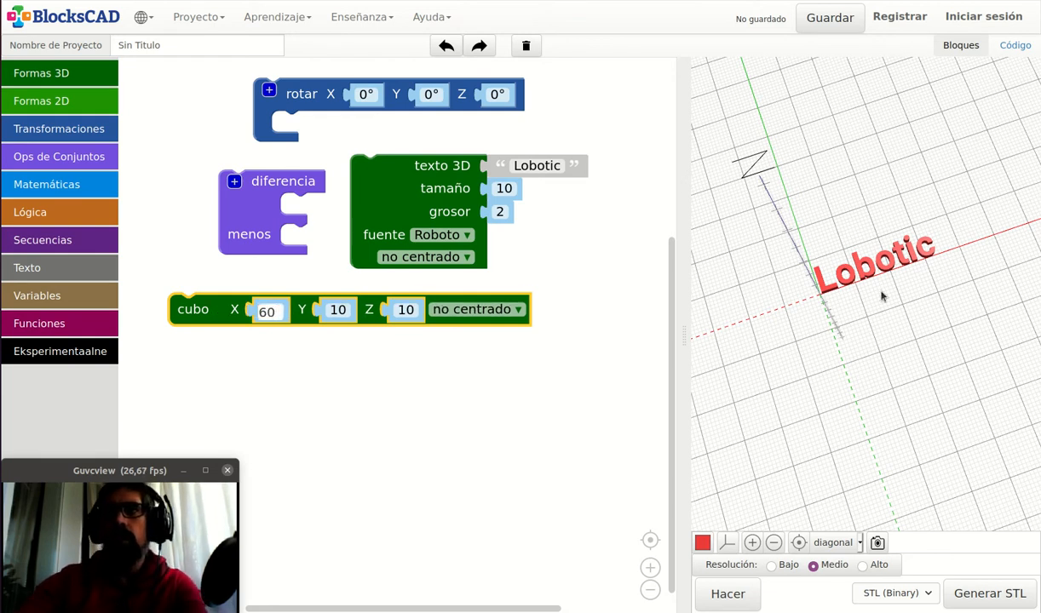
Step: Set the new cube's Y dimension to 20 and its Z dimension to 3
click(334, 311)
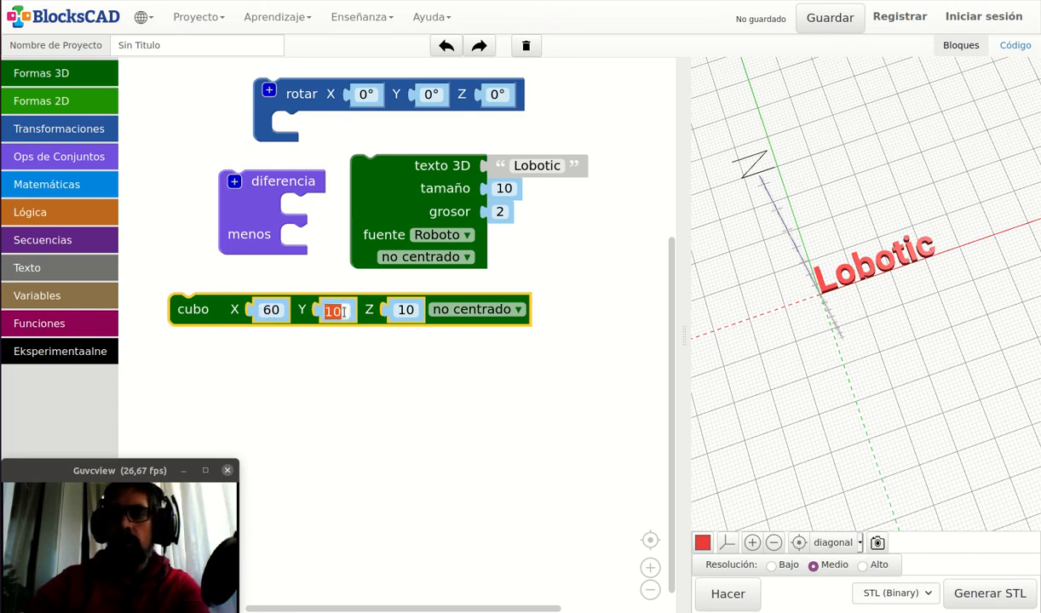
text(20)
key(Return)
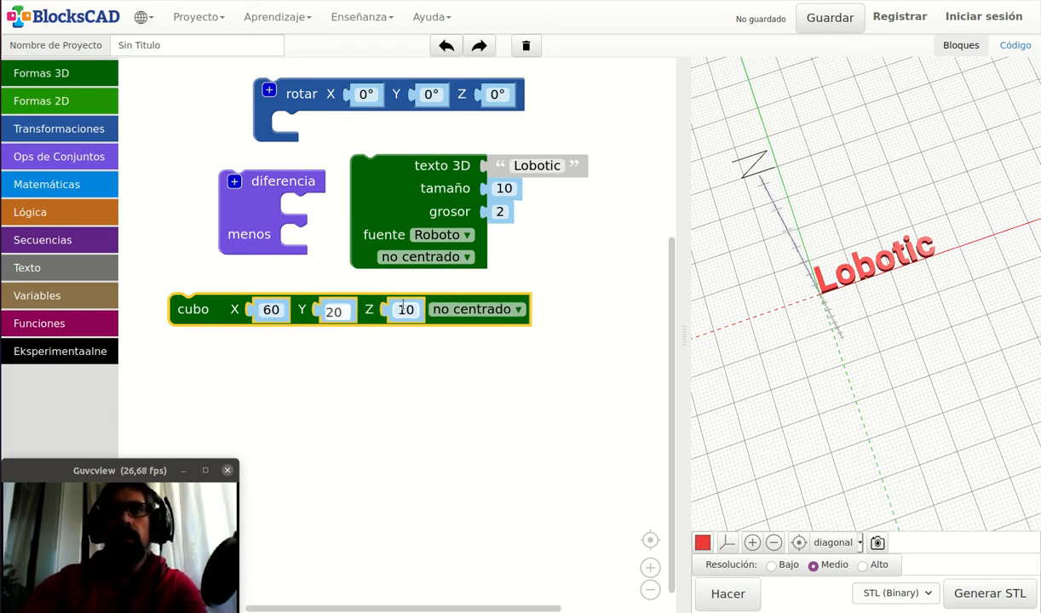
click(404, 308)
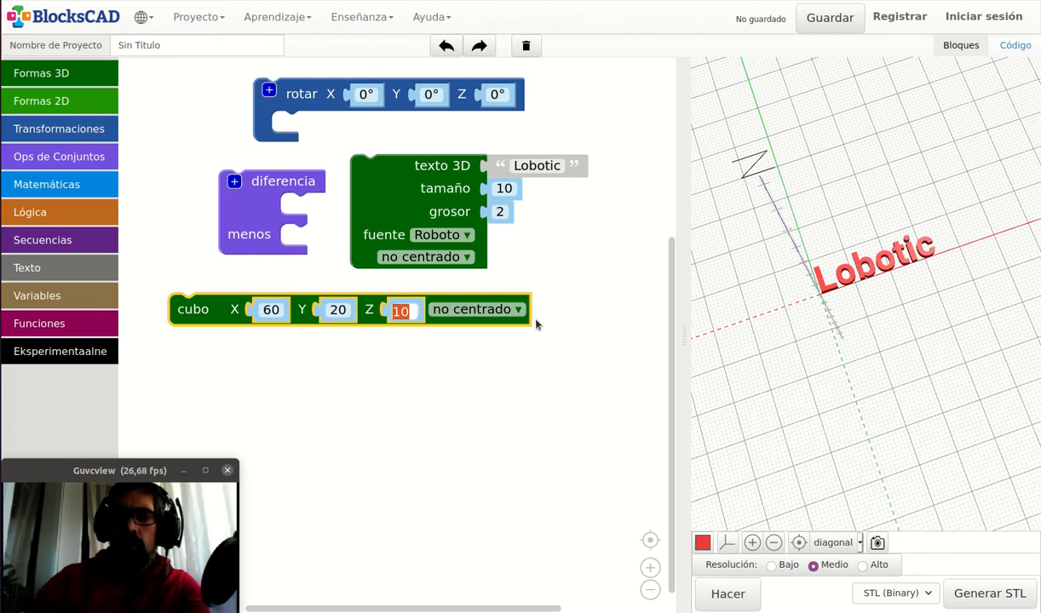
text(3)
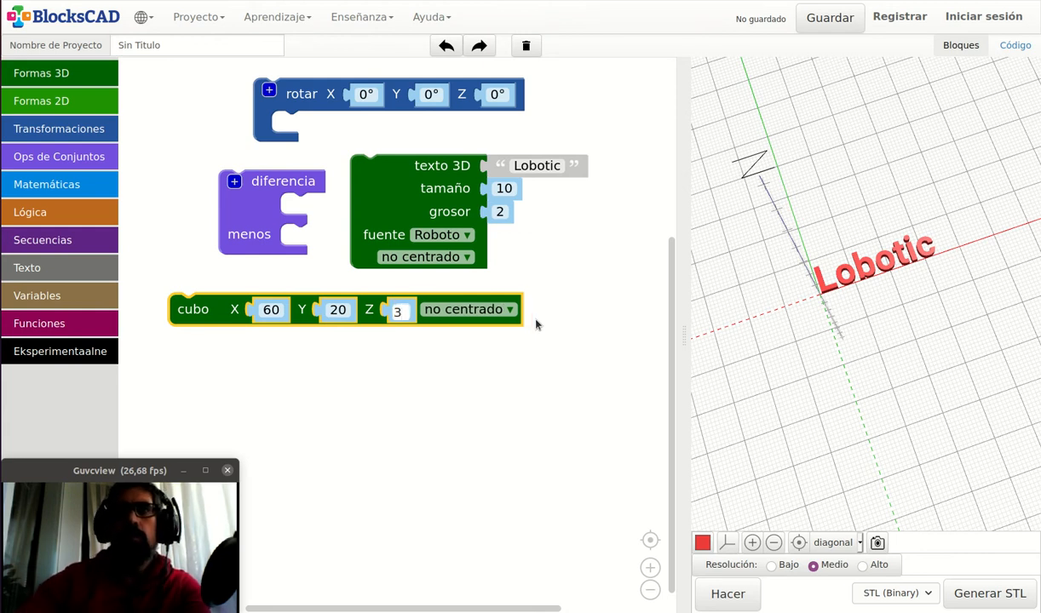
Step: Render the cube together with the 3D text and inspect the plate from several angles
click(725, 592)
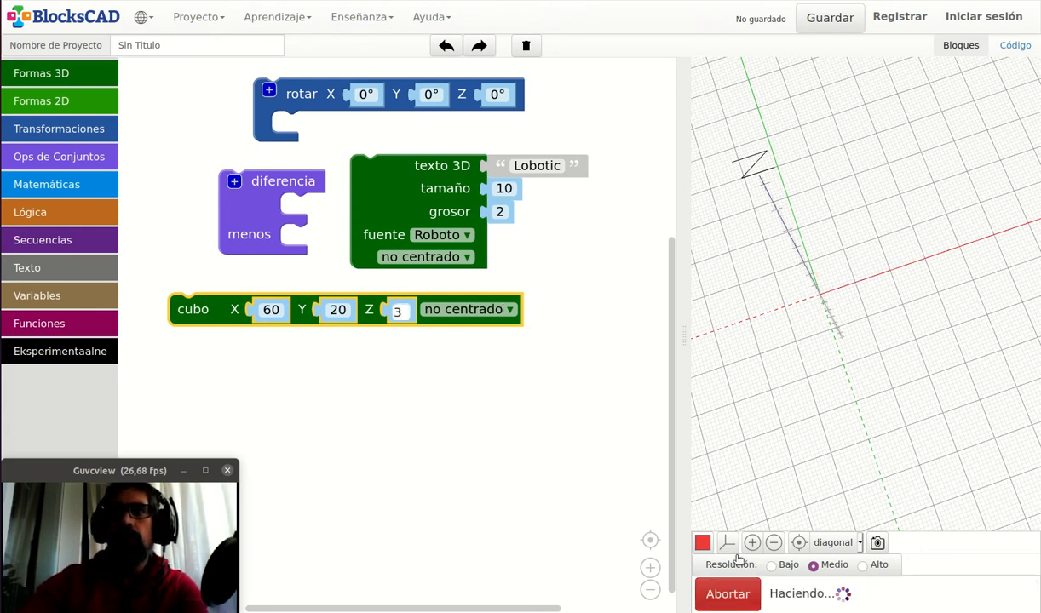
drag(767, 299, 670, 401)
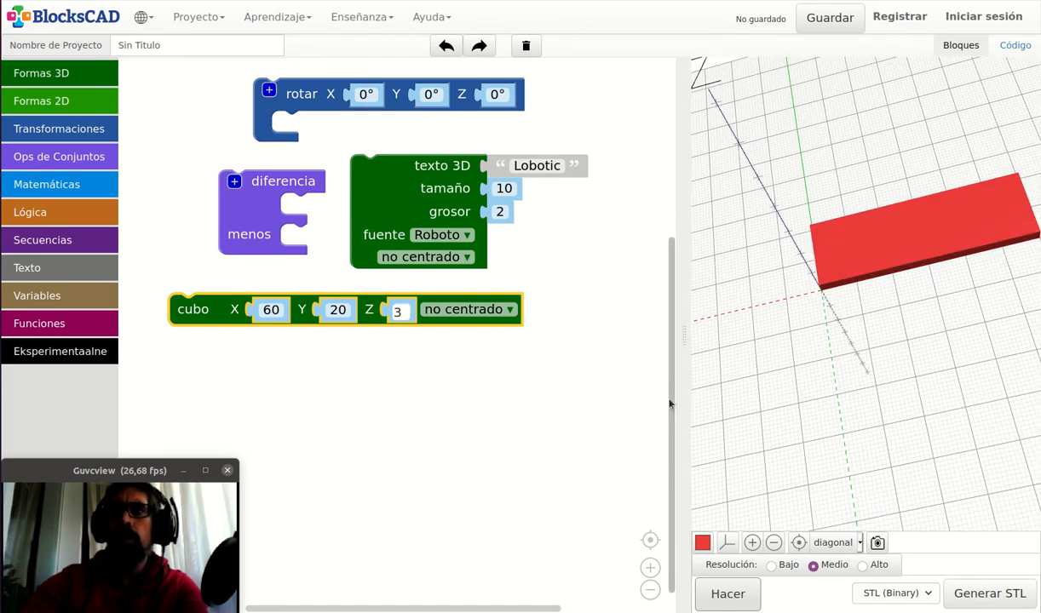
drag(884, 291, 833, 344)
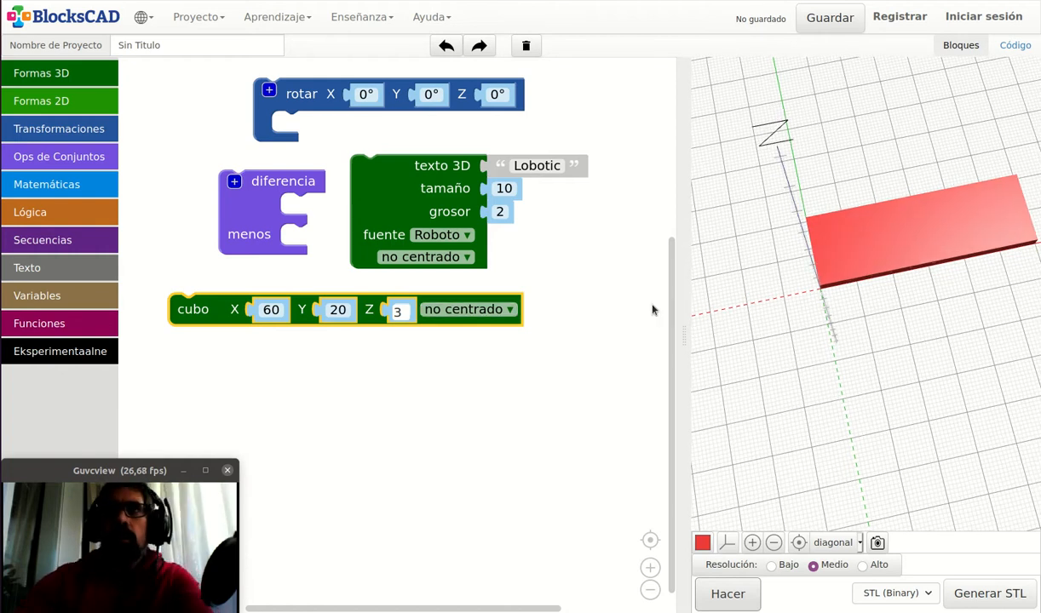
drag(854, 231, 869, 307)
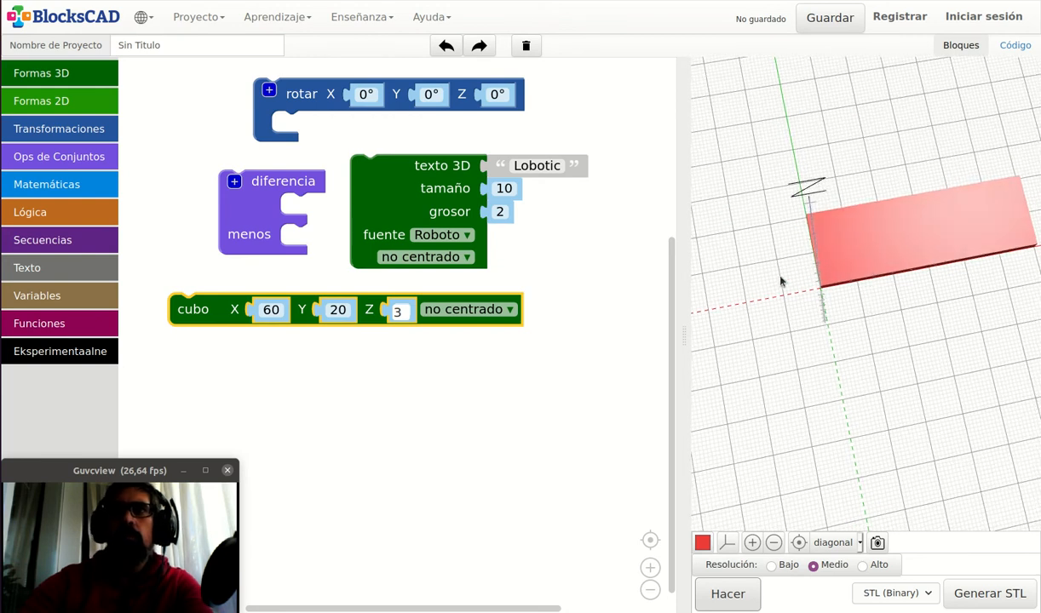
drag(806, 264, 840, 290)
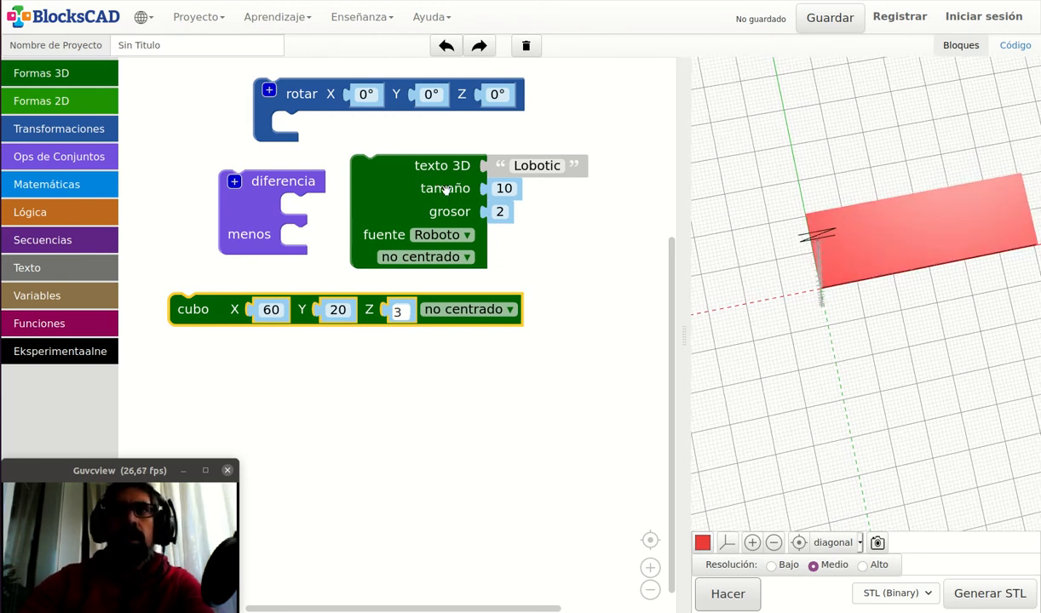
Step: Fill the difference block with the cube as base and the "Lobotic" text as the subtracted shape, and render it
drag(235, 310, 314, 296)
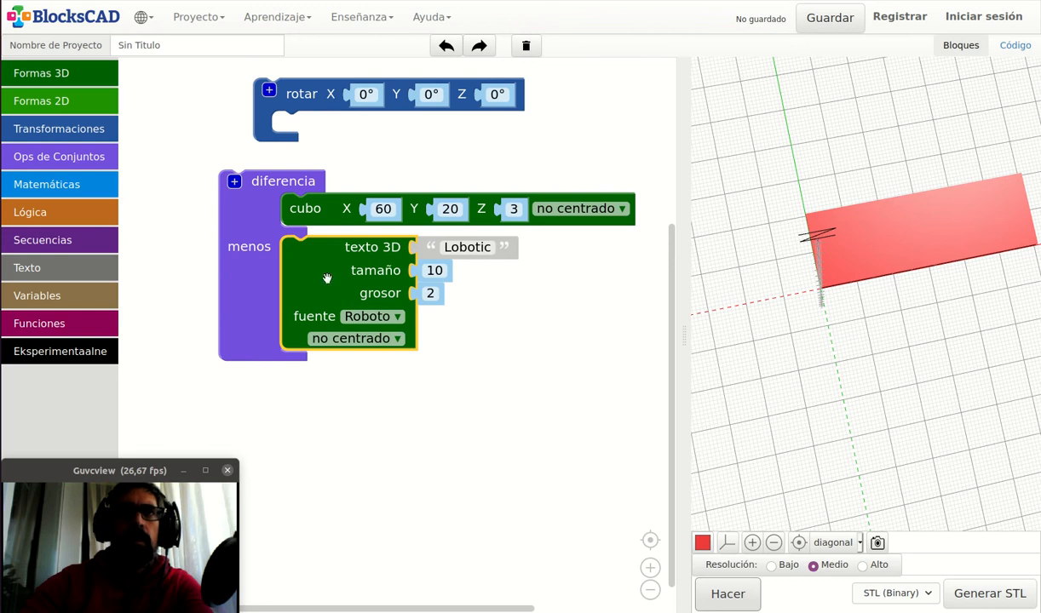
click(732, 595)
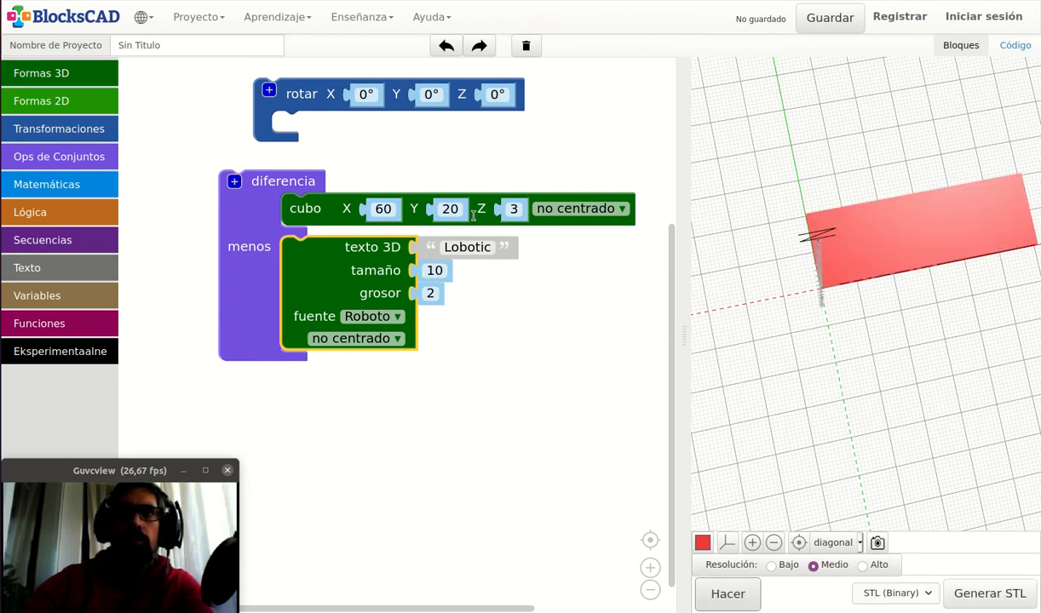
Step: Set the thickness of the subtracted "Lobotic" text to 3 and render the difference
drag(455, 317, 454, 315)
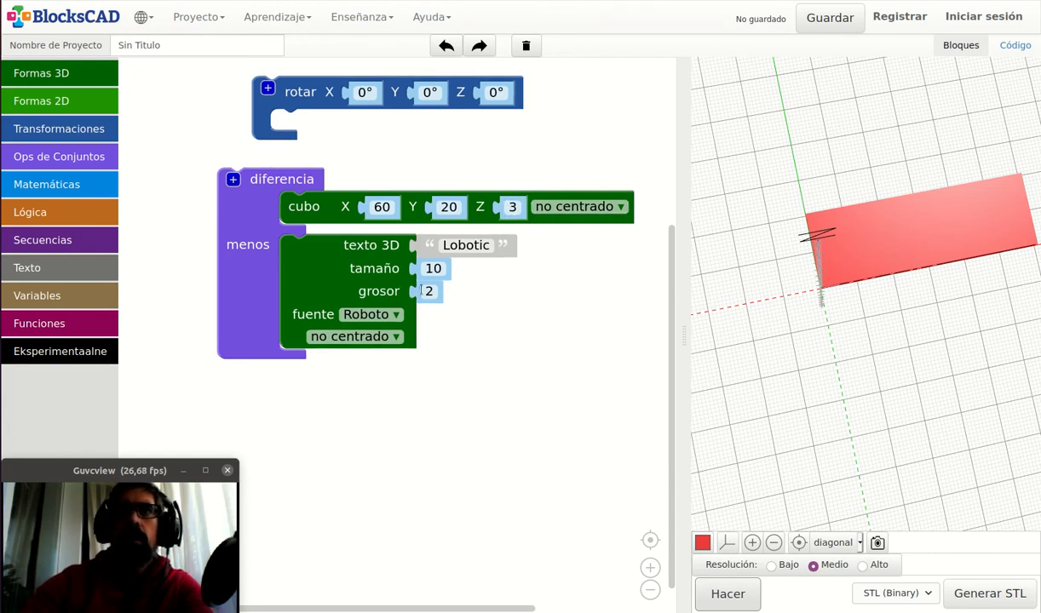
drag(818, 383, 890, 353)
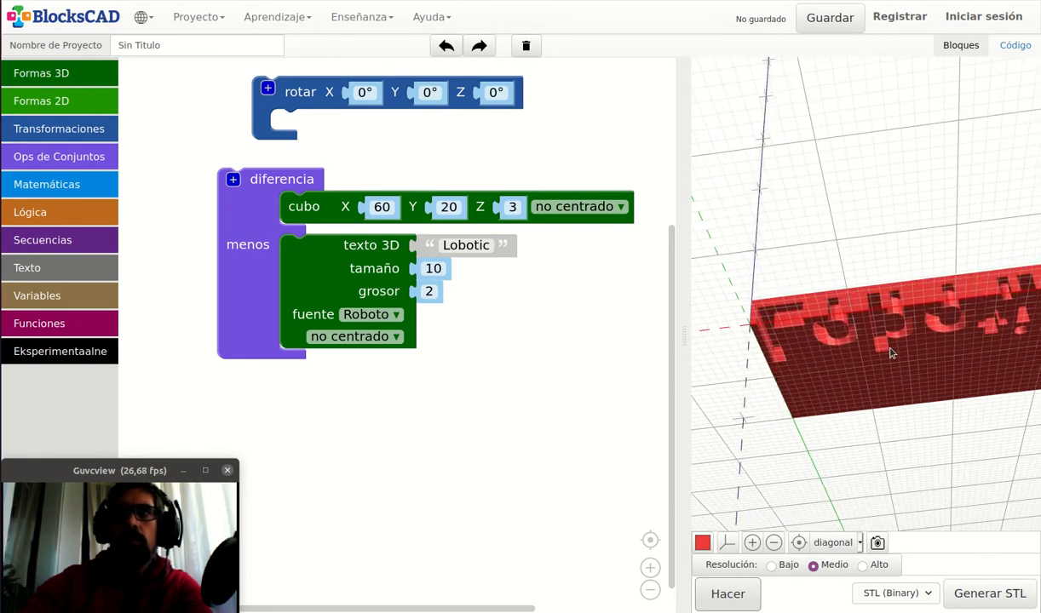
drag(886, 309, 899, 368)
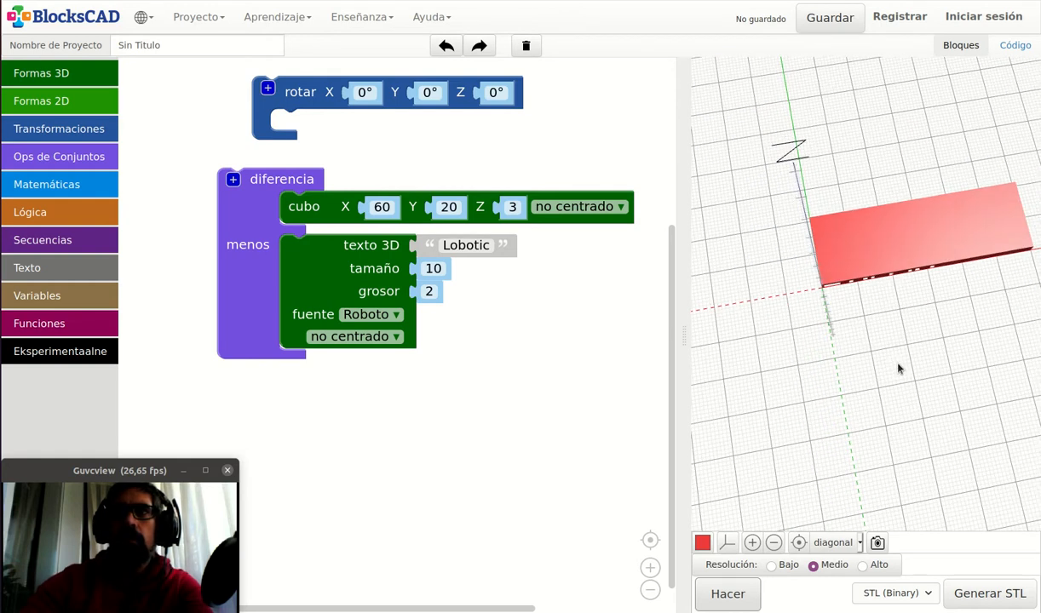
click(435, 292)
text(3)
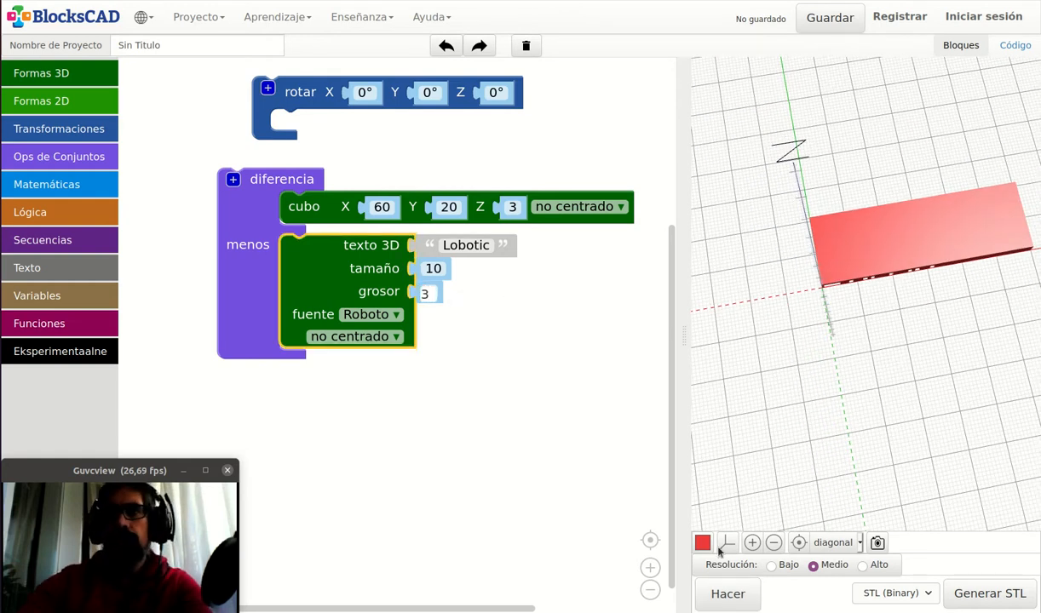
click(732, 596)
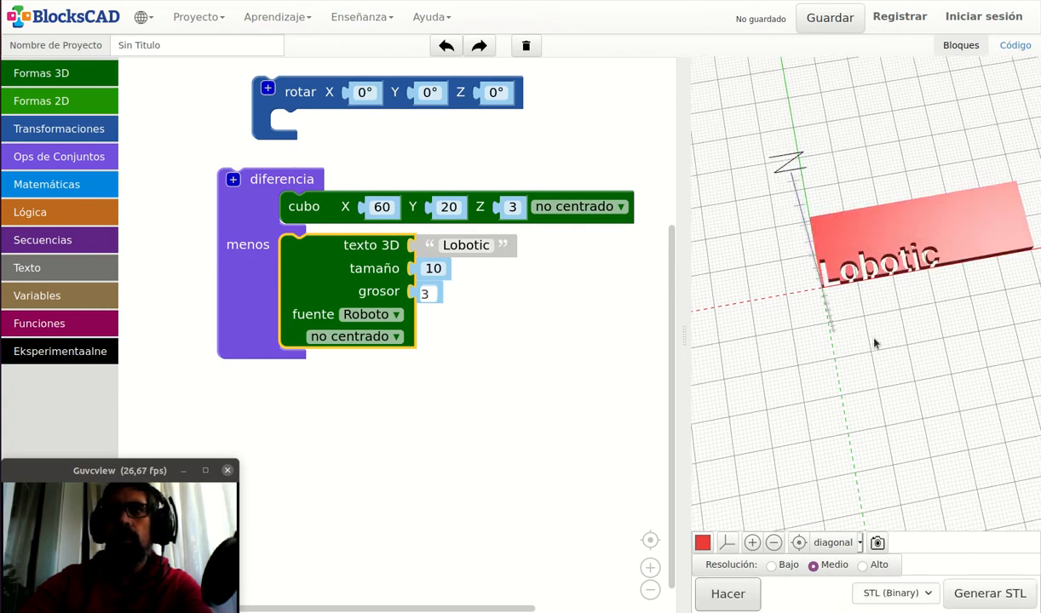
Step: Set the size of the "Lobotic" text to 13 and render the plate again
drag(875, 344, 856, 364)
drag(860, 295, 855, 271)
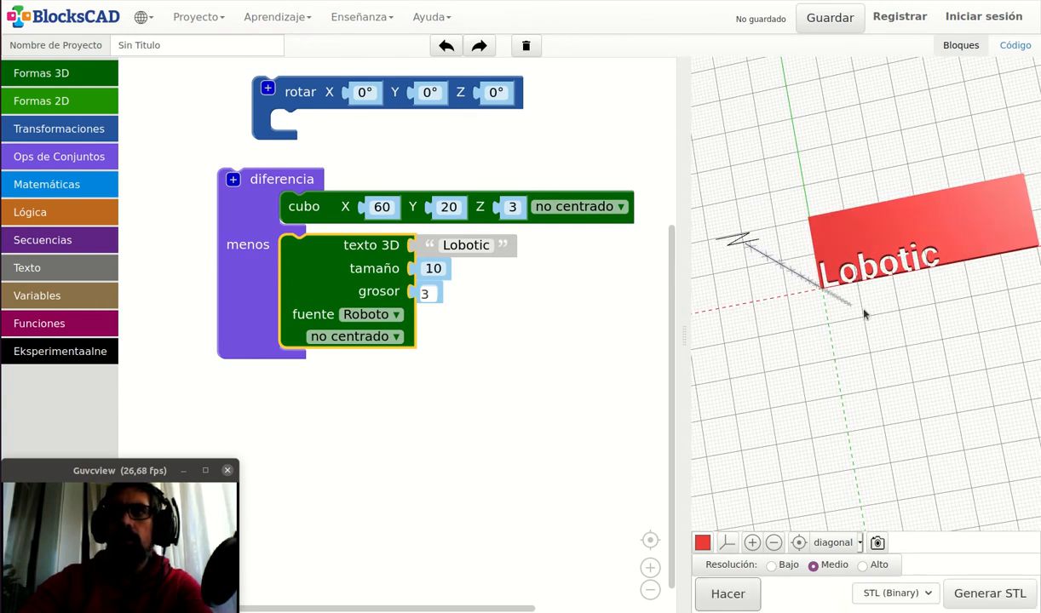
scroll(867, 315, up, 3)
drag(841, 195, 877, 222)
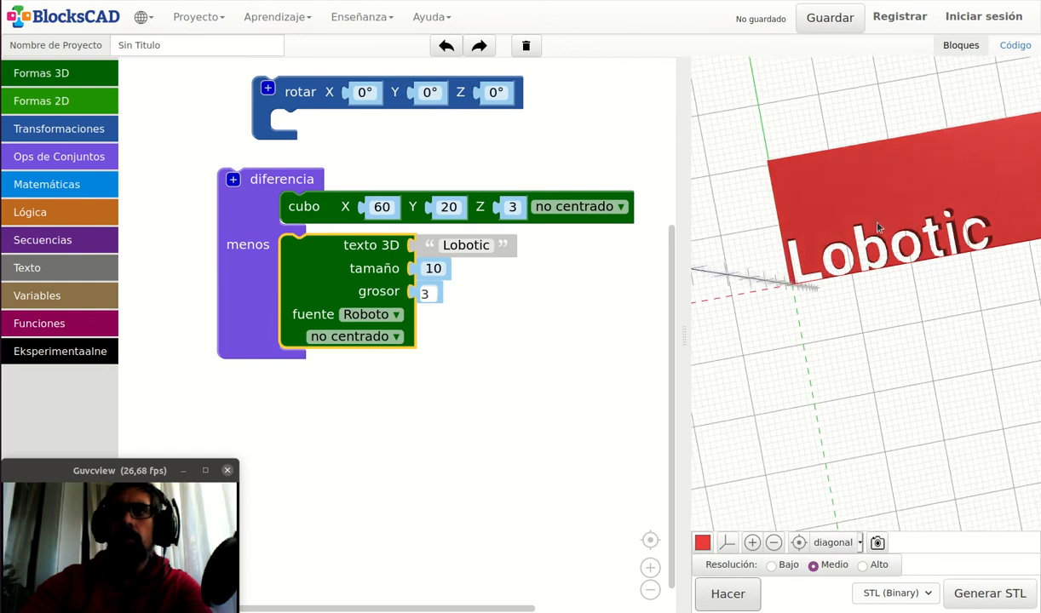
scroll(913, 301, down, 3)
scroll(912, 303, down, 2)
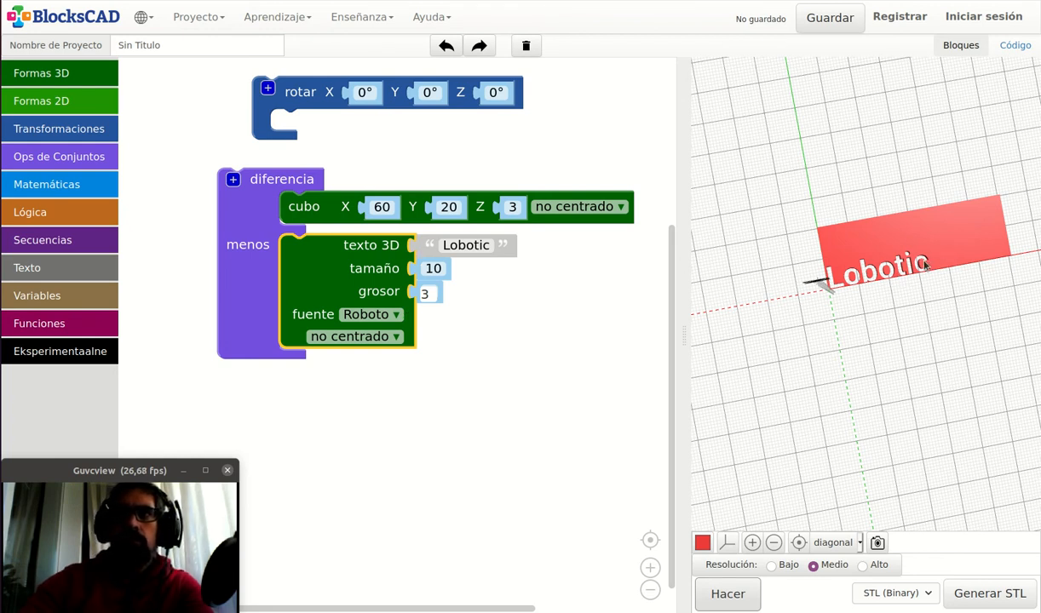
drag(857, 281, 879, 258)
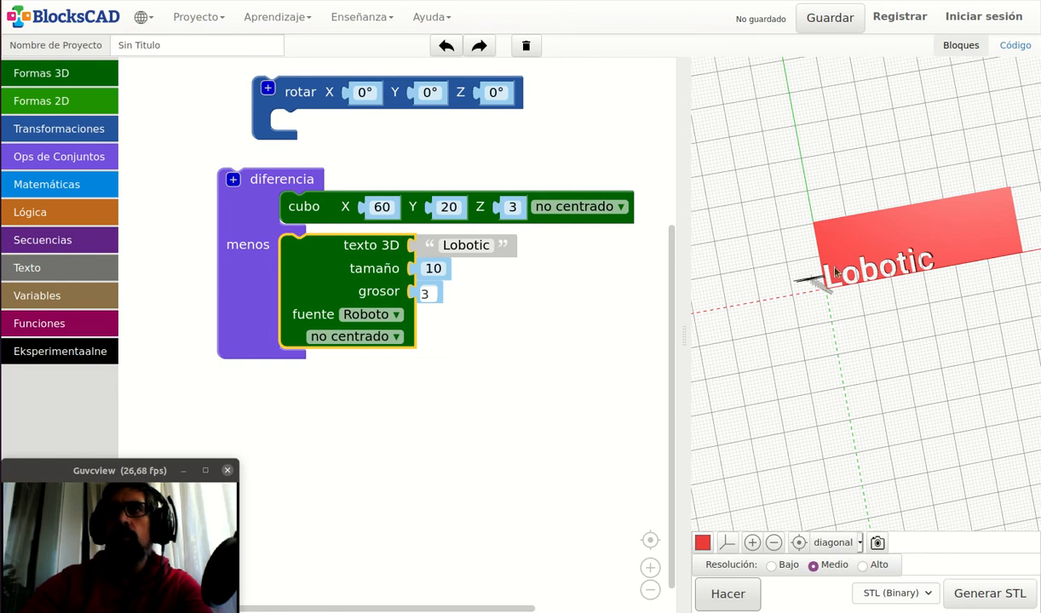
click(435, 270)
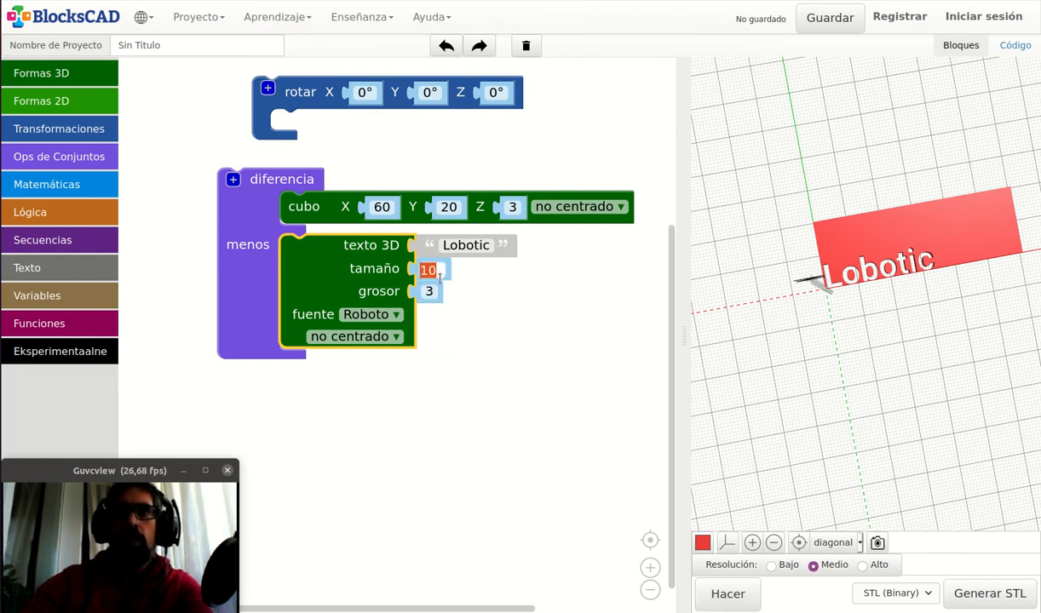
text(13)
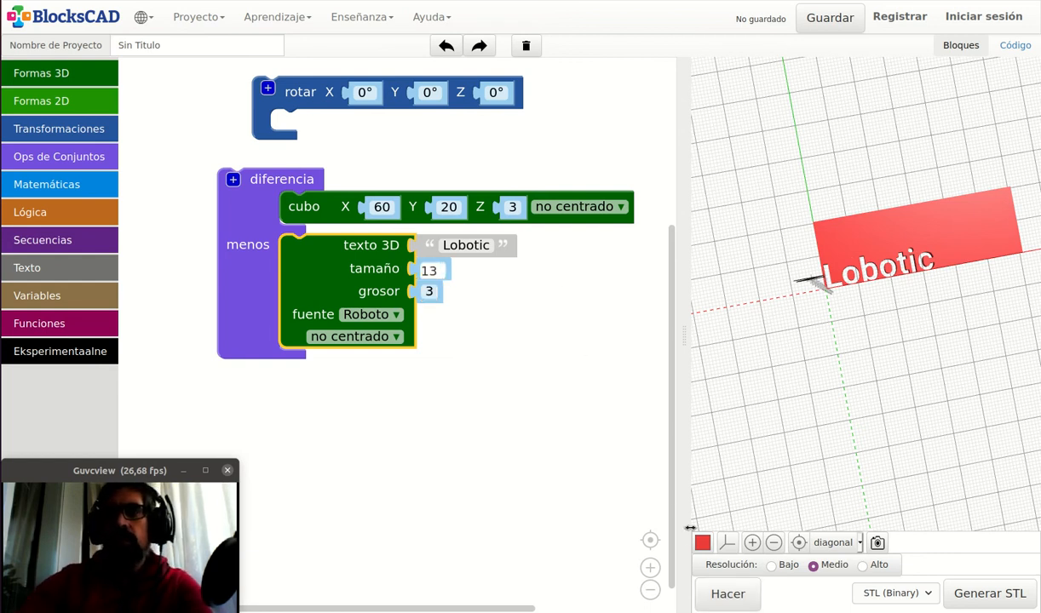
click(726, 593)
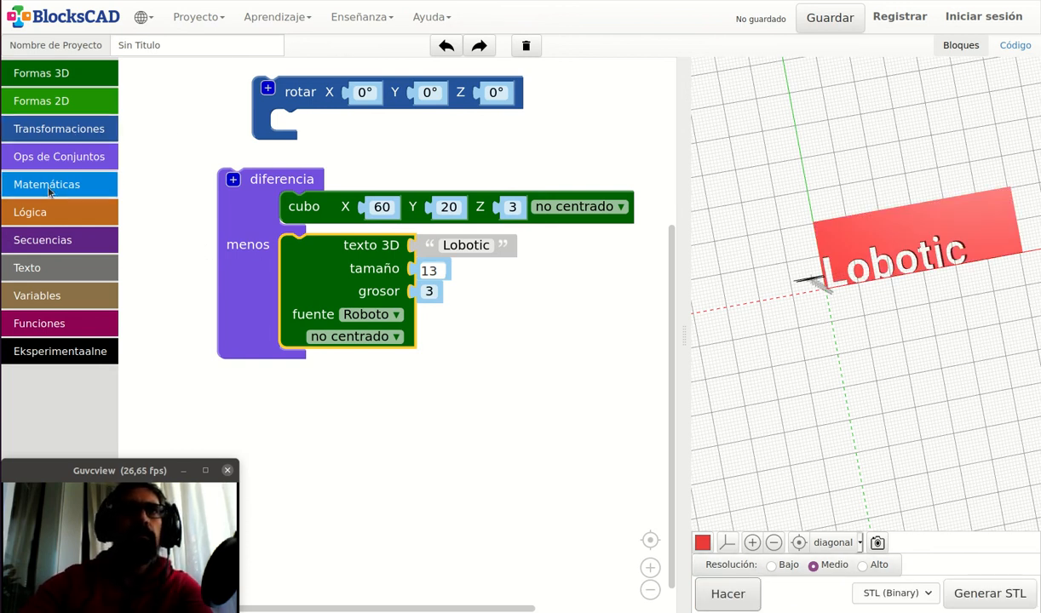
Step: Wrap the subtracted 3D text in a translate block inside the difference block
click(85, 129)
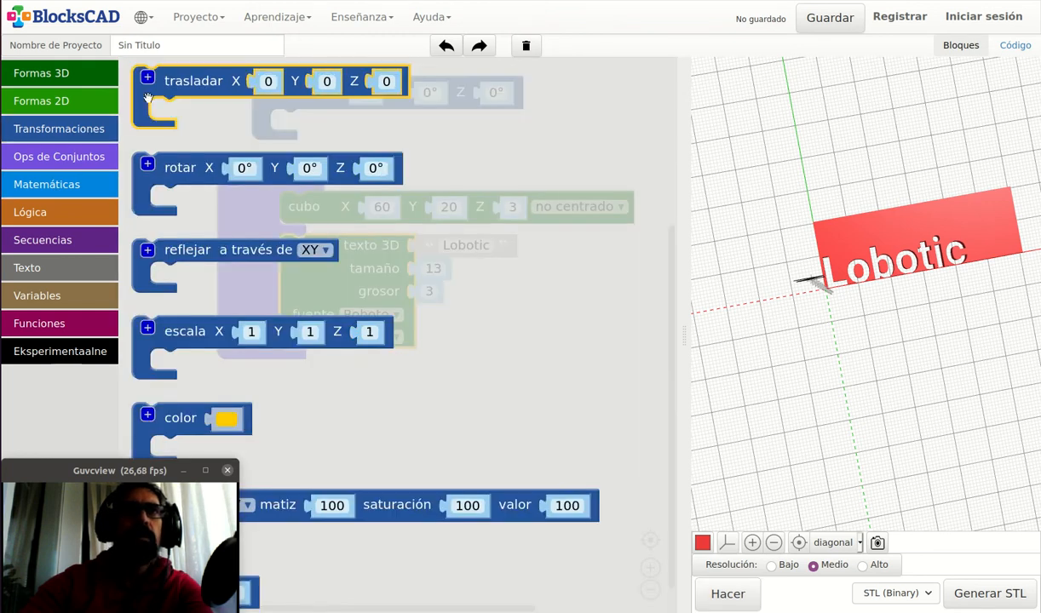
drag(190, 95, 337, 288)
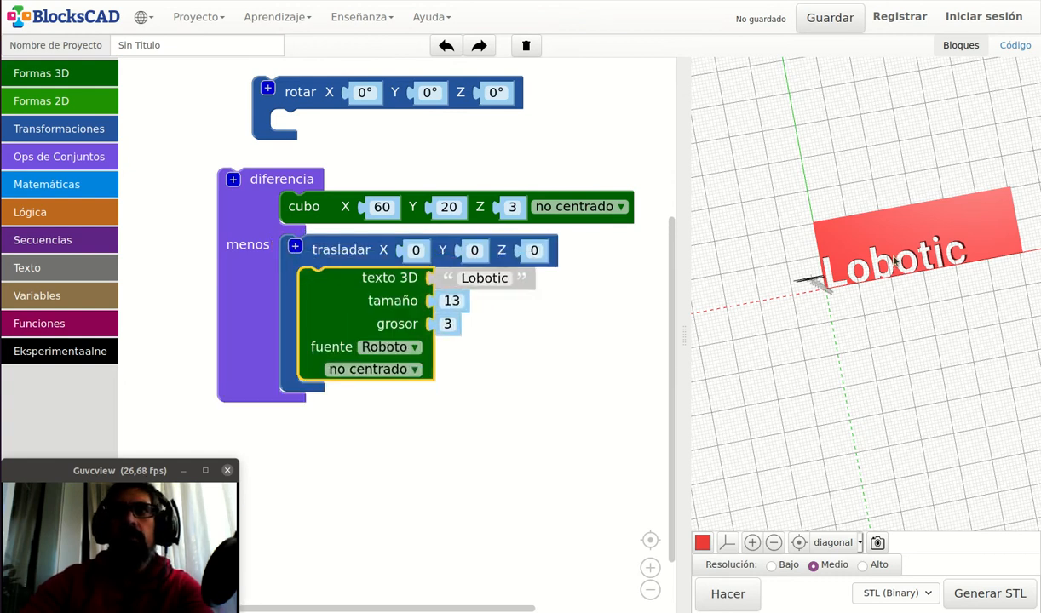
scroll(894, 259, up, 2)
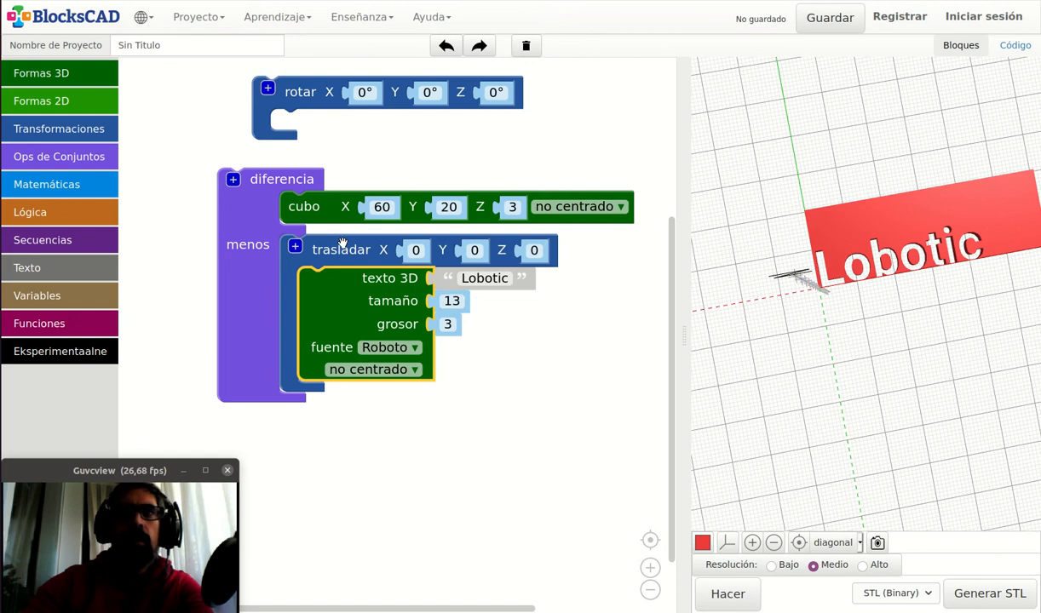
Step: Try a Y offset of 7 for the text's translation and render the plate
click(475, 250)
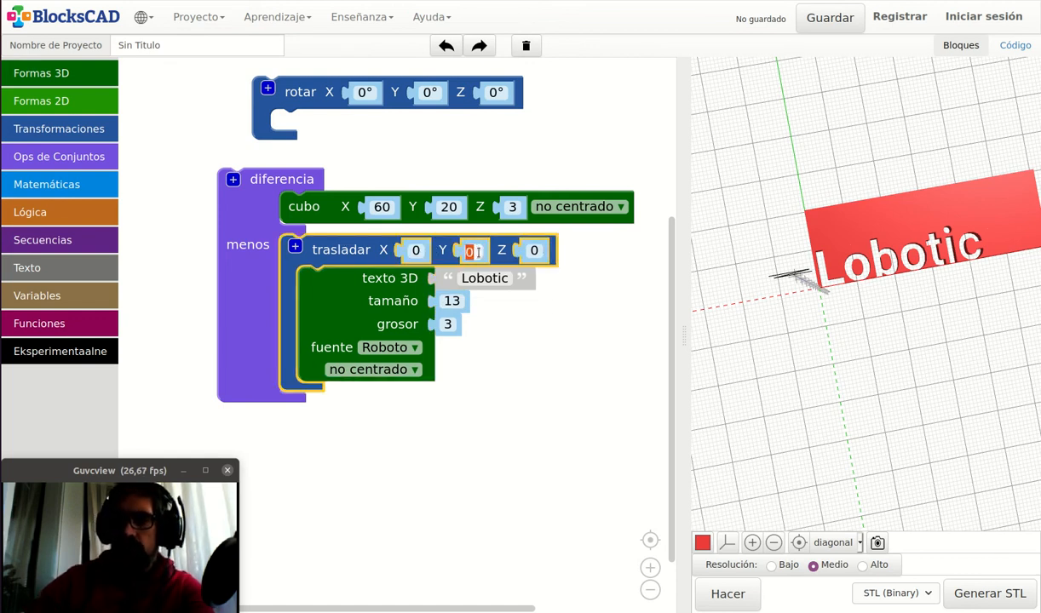
text(7)
click(719, 595)
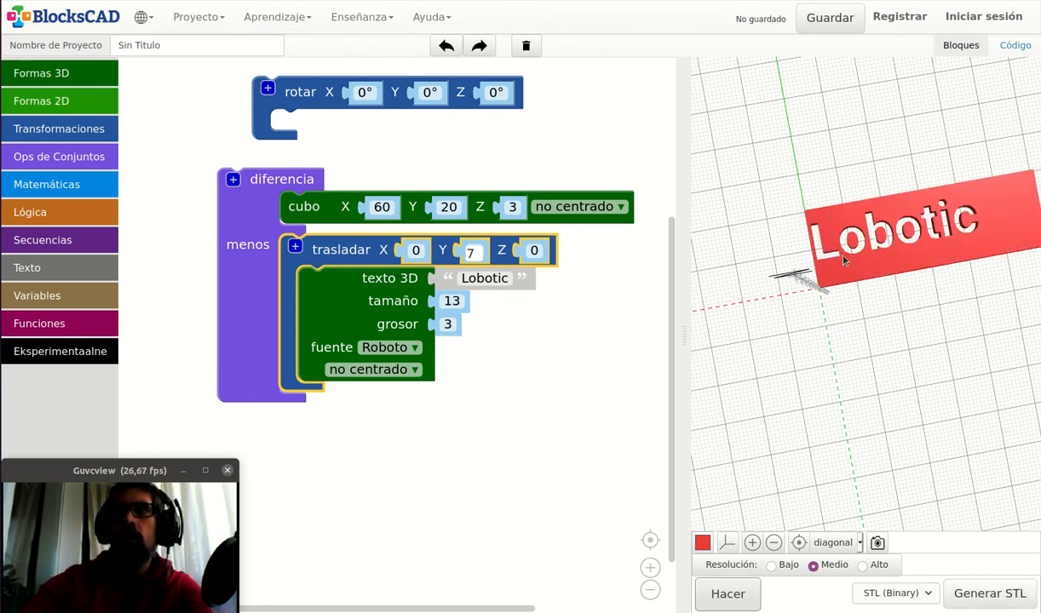
Step: Set the Y offset of the text's translation to 6 and render the plate
click(470, 253)
text(6)
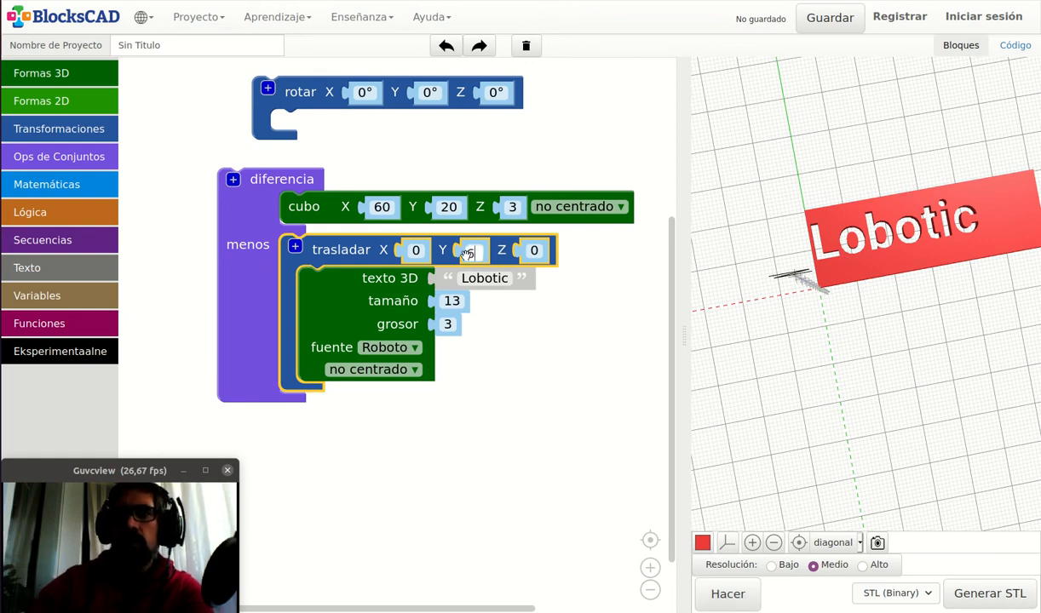
click(727, 594)
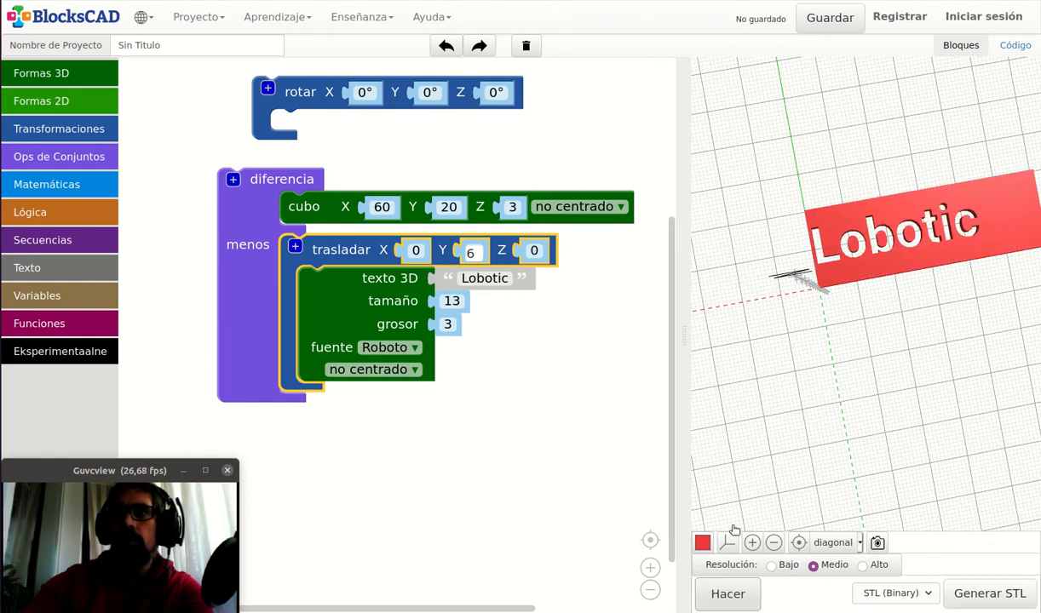
Step: Set the X offset of the text's translation to 15 and render the plate
drag(947, 288, 835, 225)
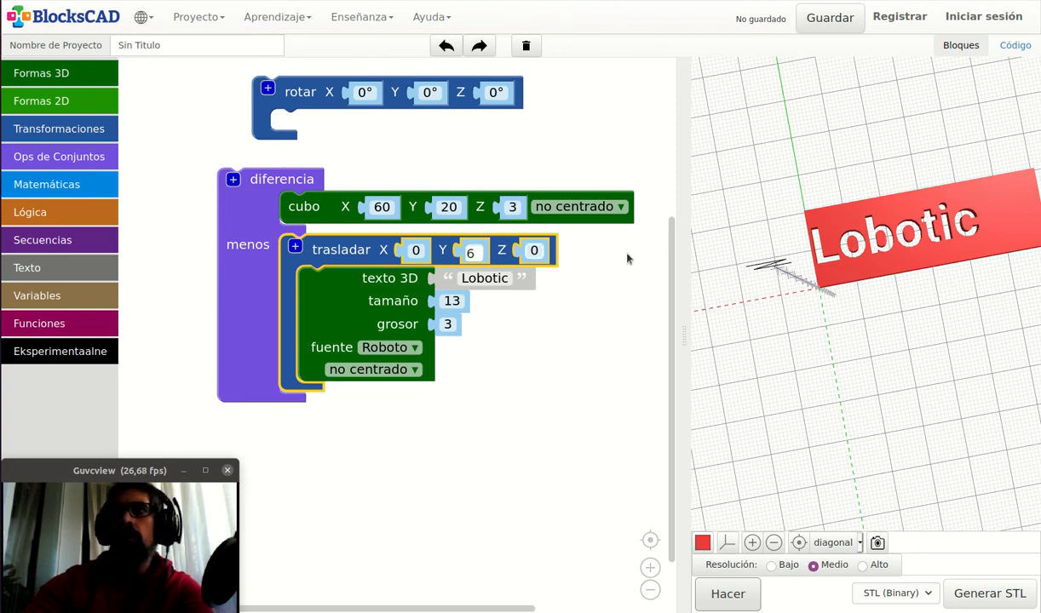
click(415, 250)
text(15)
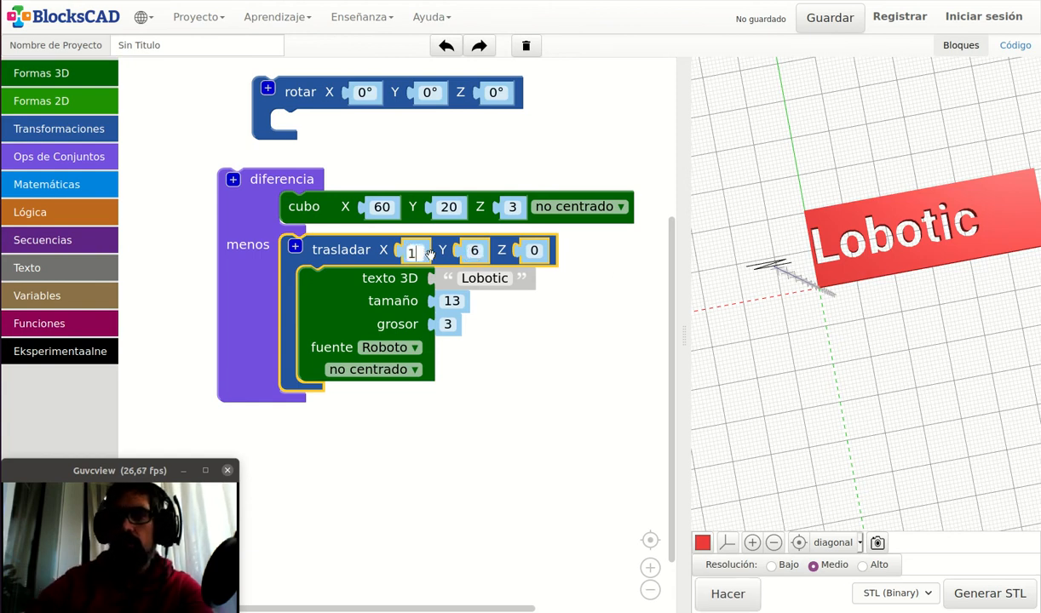
click(728, 595)
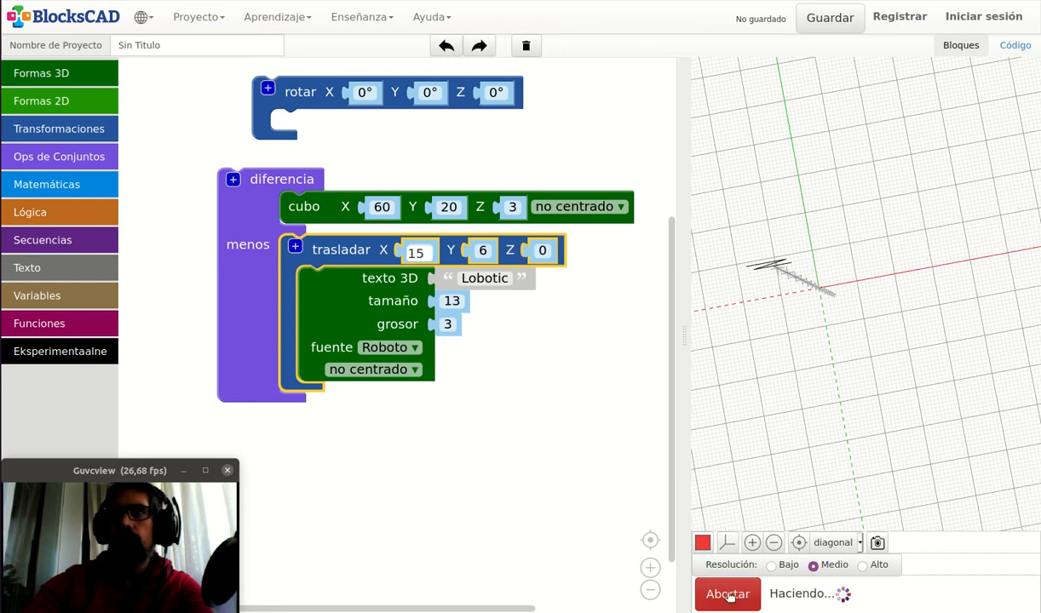
Step: Change the font of the "Lobotic" text to Stardos Stencil and render the plate
drag(766, 456, 1027, 321)
scroll(915, 299, up, 5)
drag(995, 310, 955, 308)
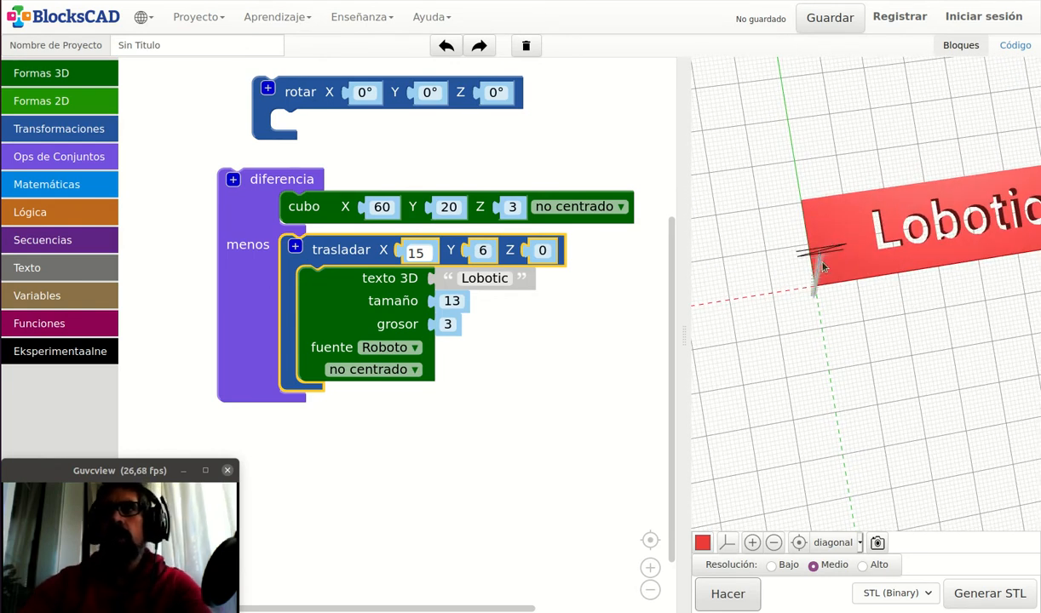
drag(907, 332, 759, 294)
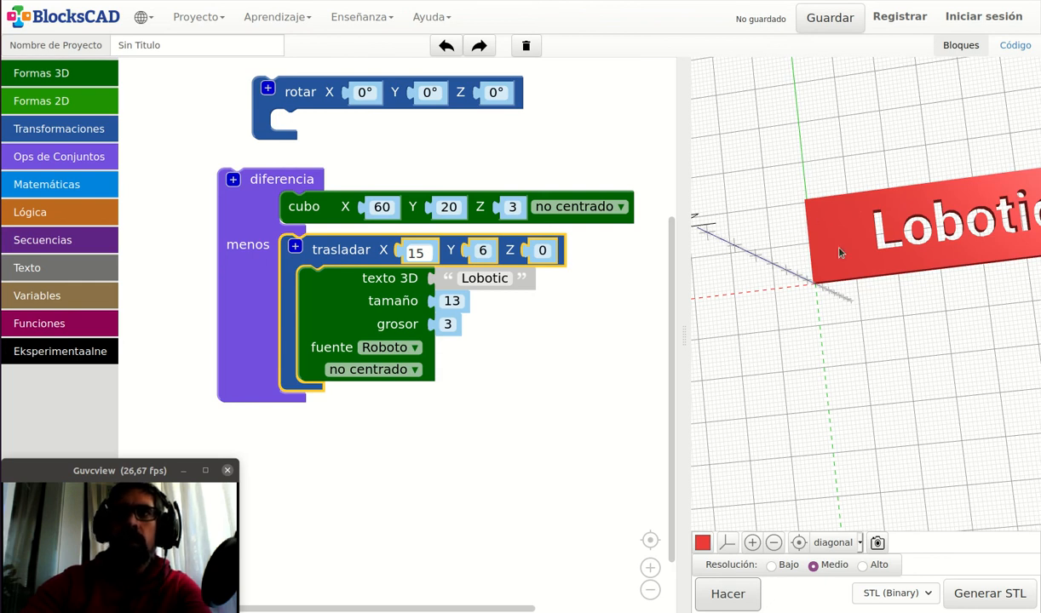
scroll(853, 297, down, 3)
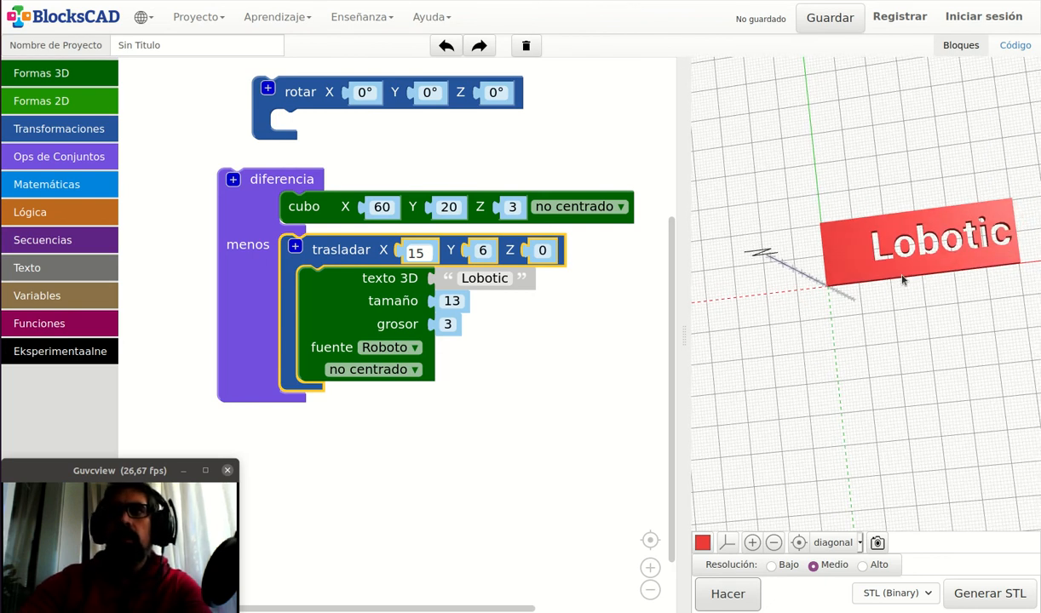
scroll(846, 298, up, 3)
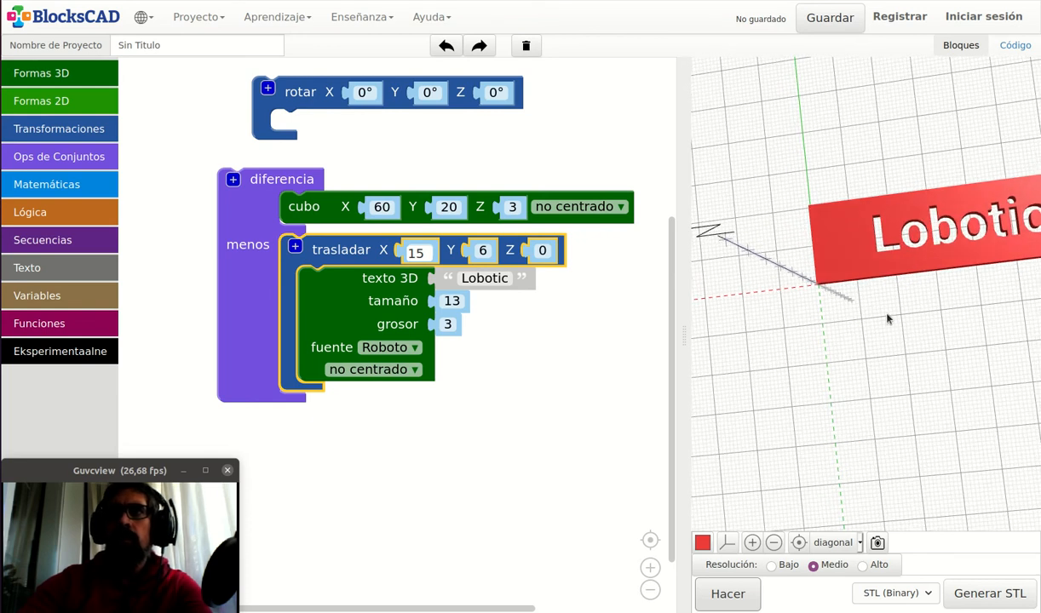
drag(882, 263, 951, 268)
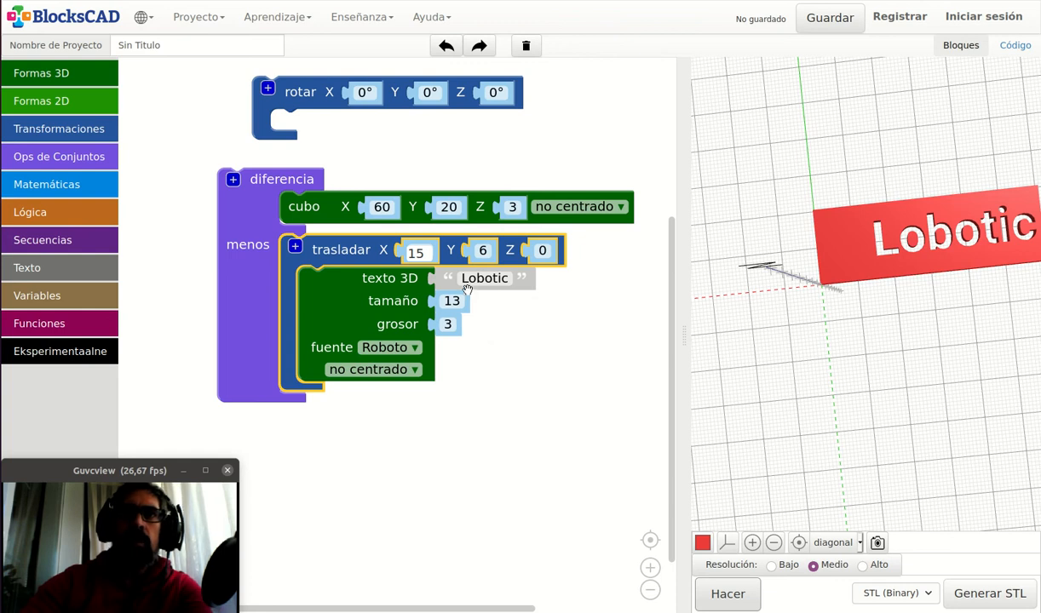
click(386, 351)
click(406, 435)
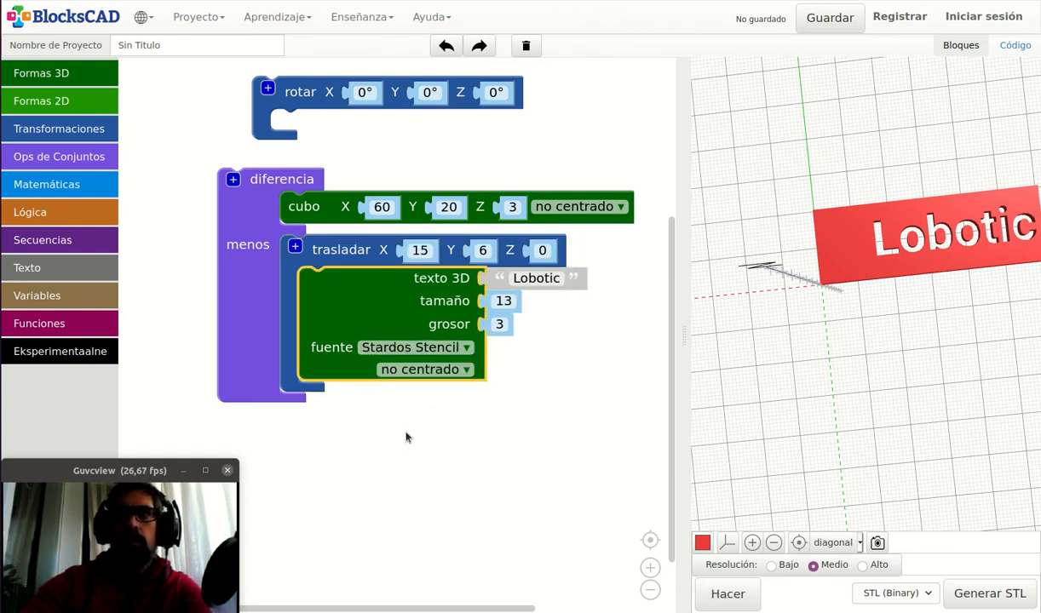
click(728, 593)
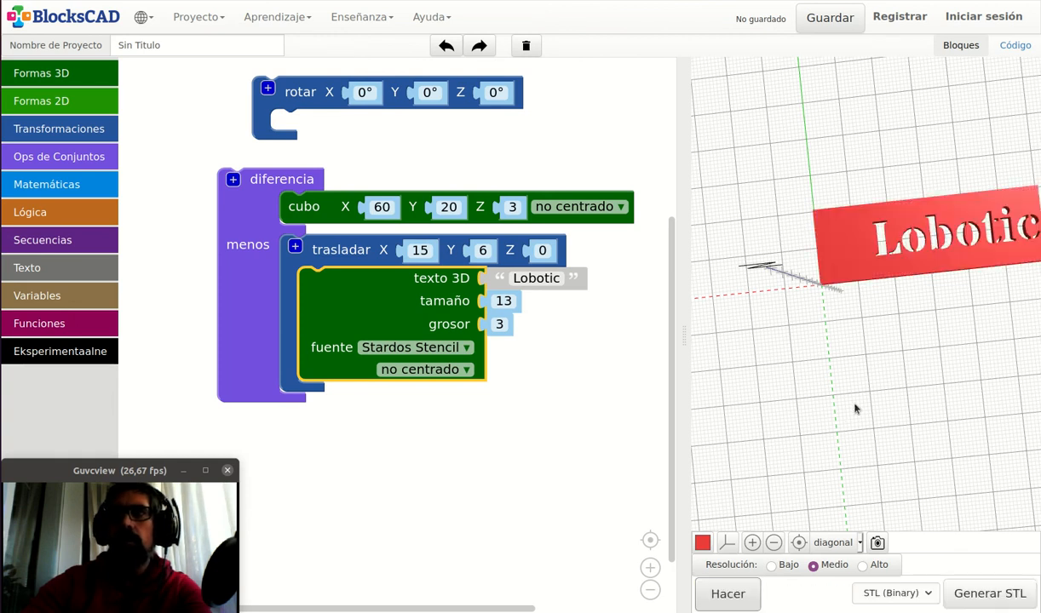
drag(892, 369, 986, 198)
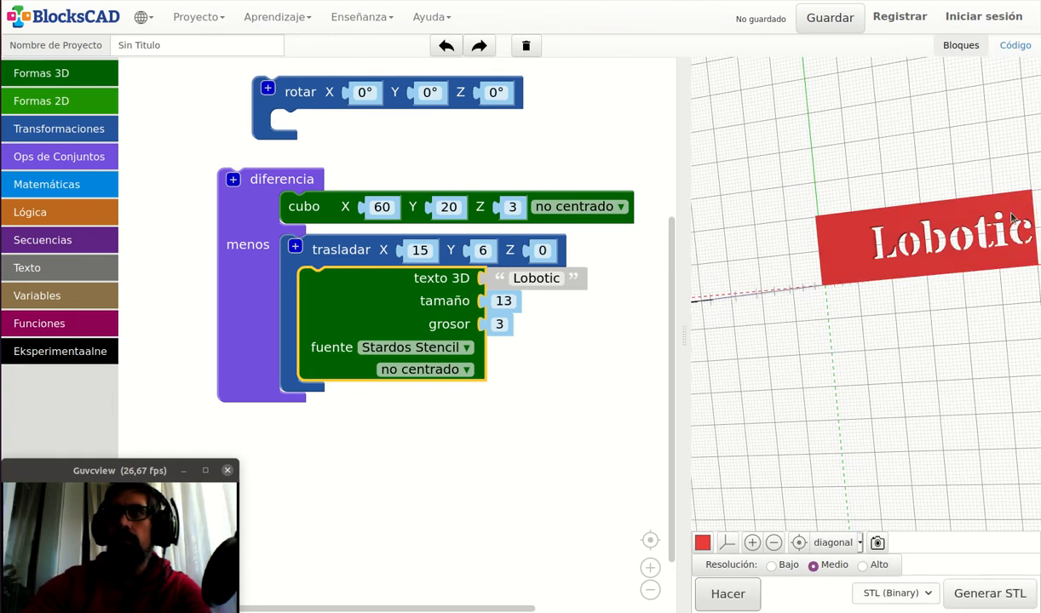
drag(965, 267, 942, 253)
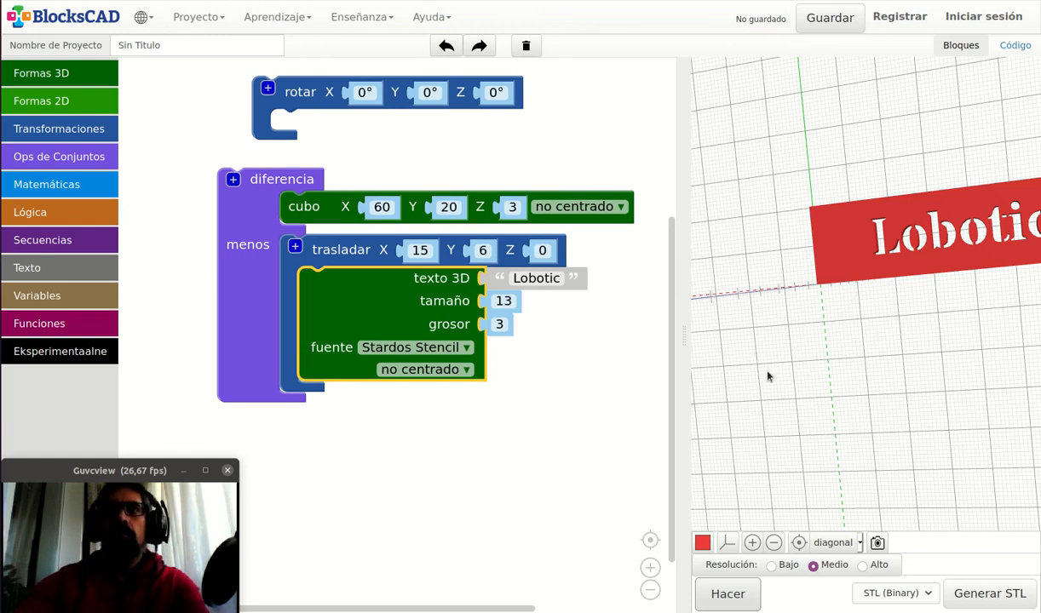
drag(868, 292, 897, 319)
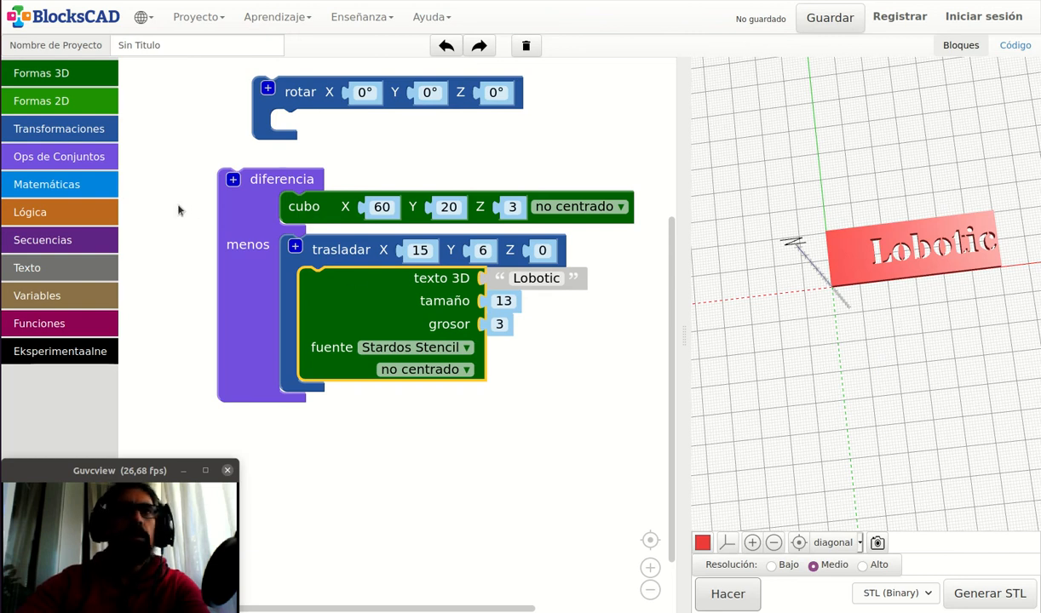
Step: Add a cylinder block on its own below the difference block, set its radius to 2.5 and render the model
click(66, 76)
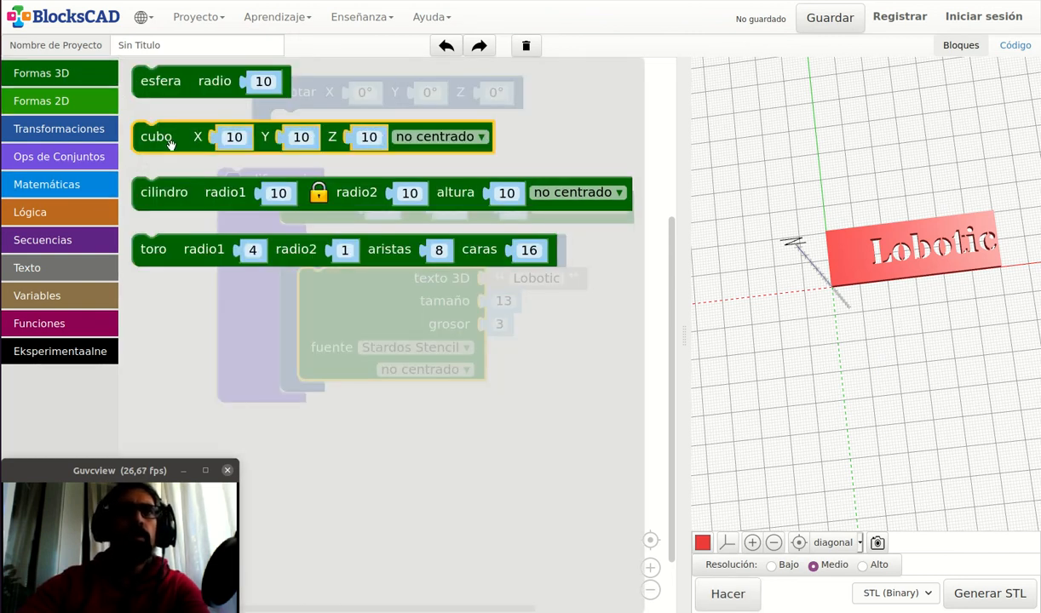
drag(170, 198, 329, 449)
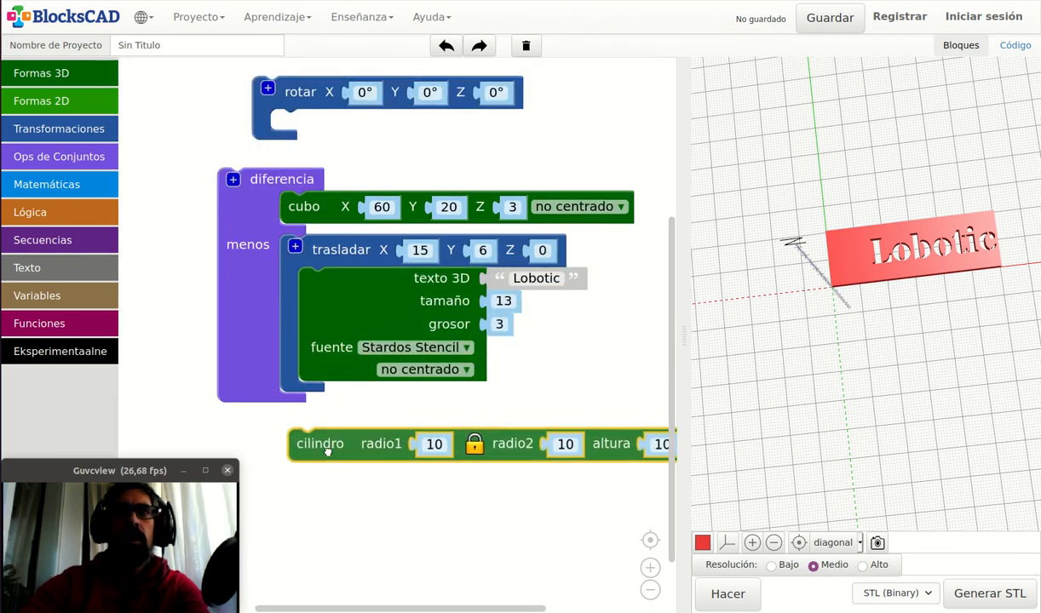
click(429, 445)
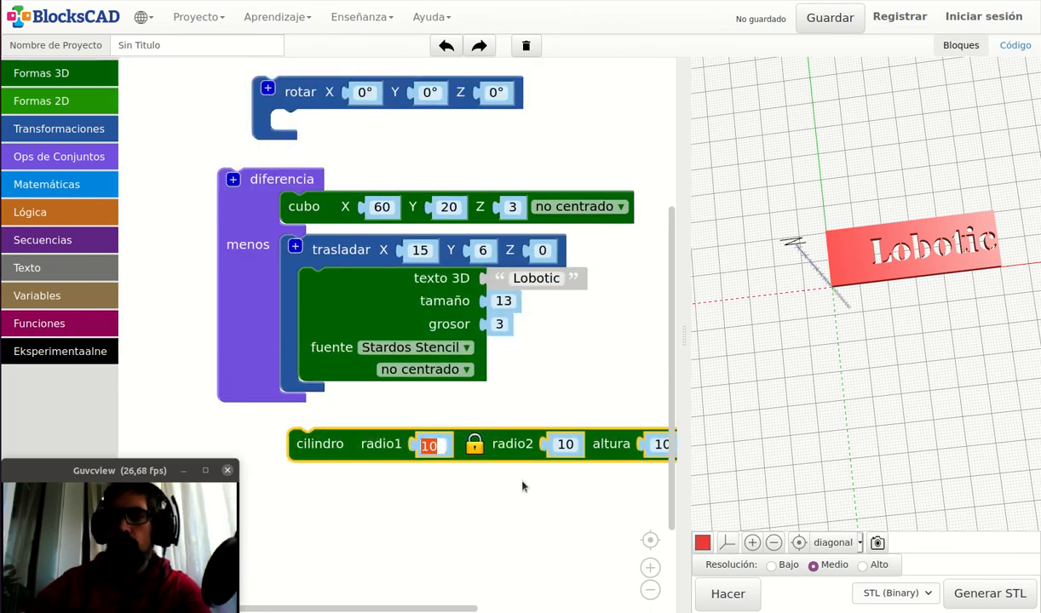
text(2.5)
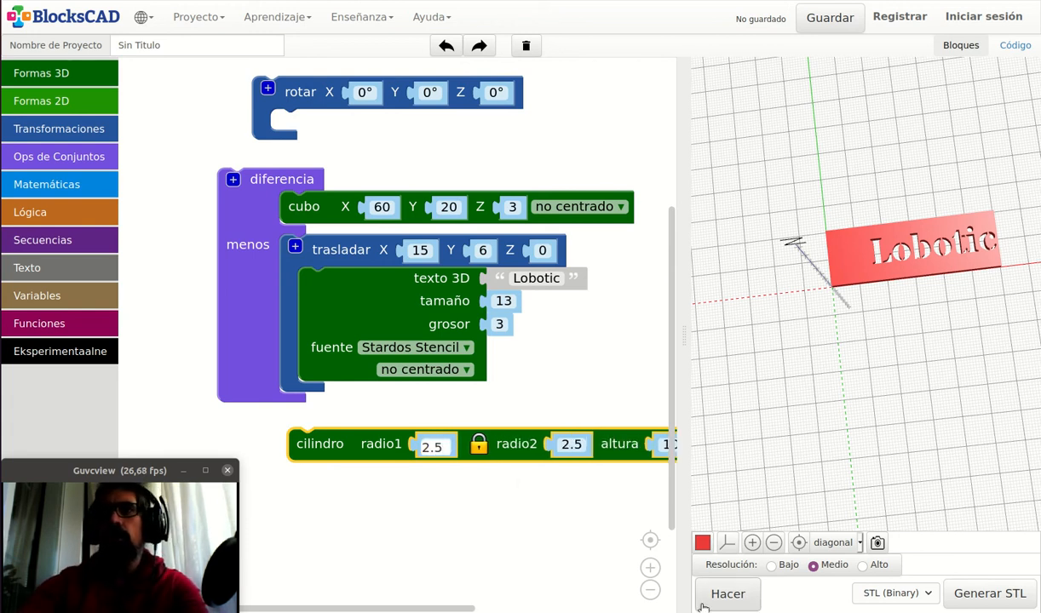
click(739, 598)
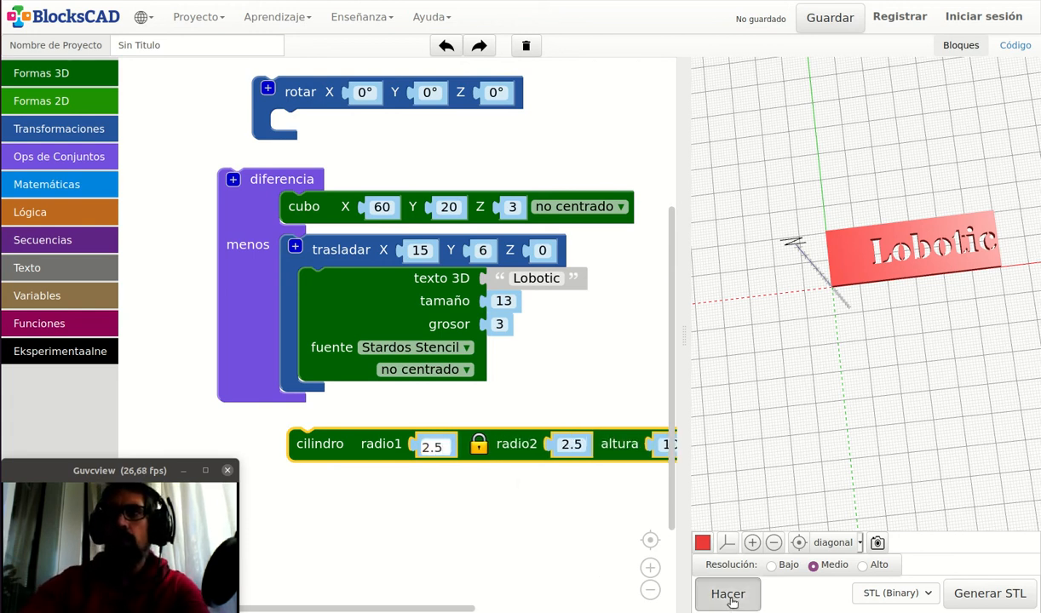
drag(796, 353, 854, 324)
scroll(853, 324, up, 10)
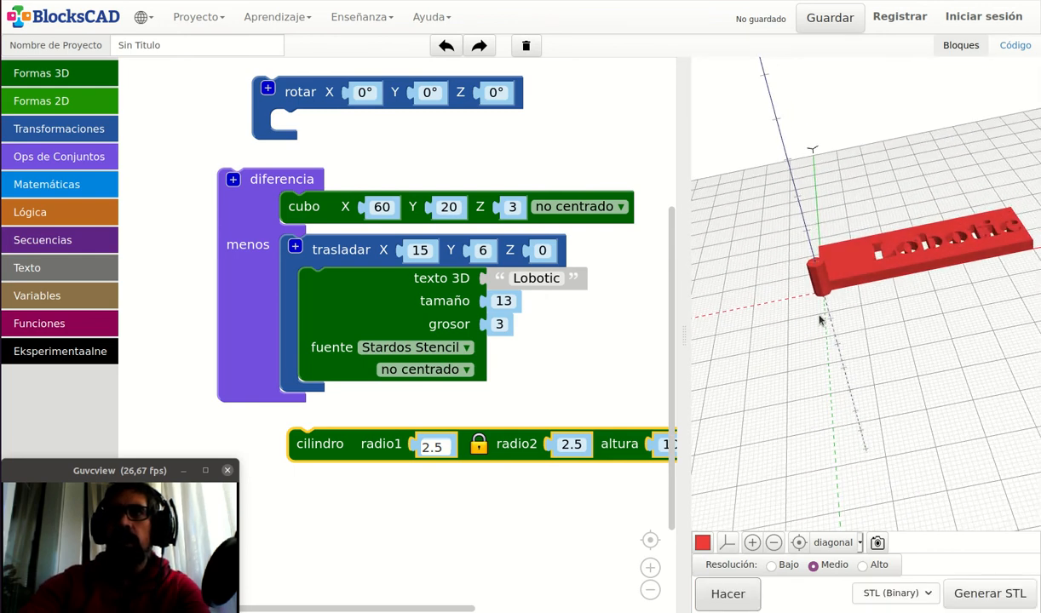
drag(901, 496, 801, 224)
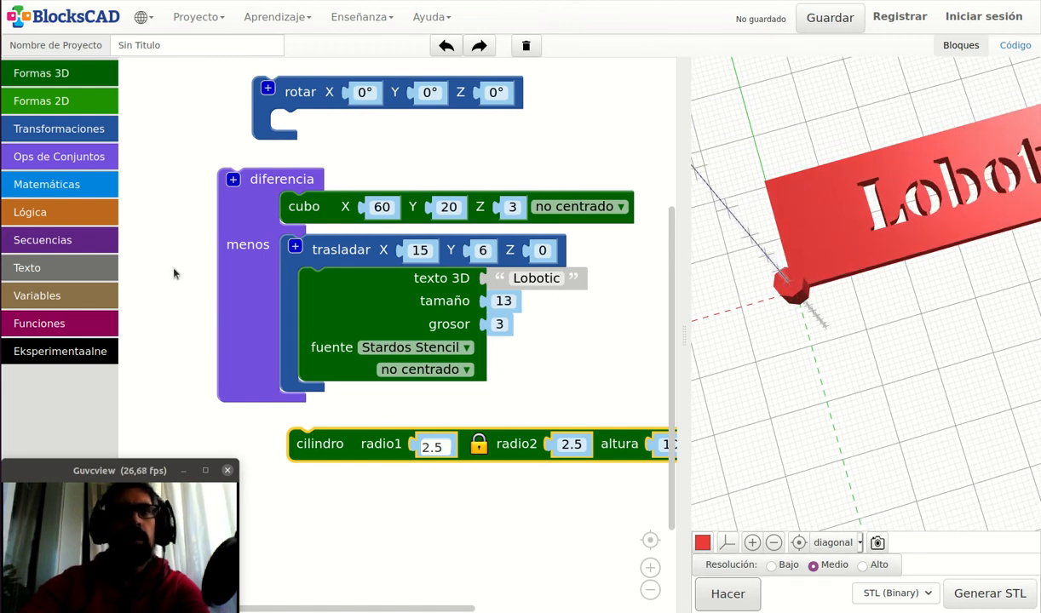
Step: Wrap the cylinder in a translation block with an X offset of 6 and render the model
click(50, 134)
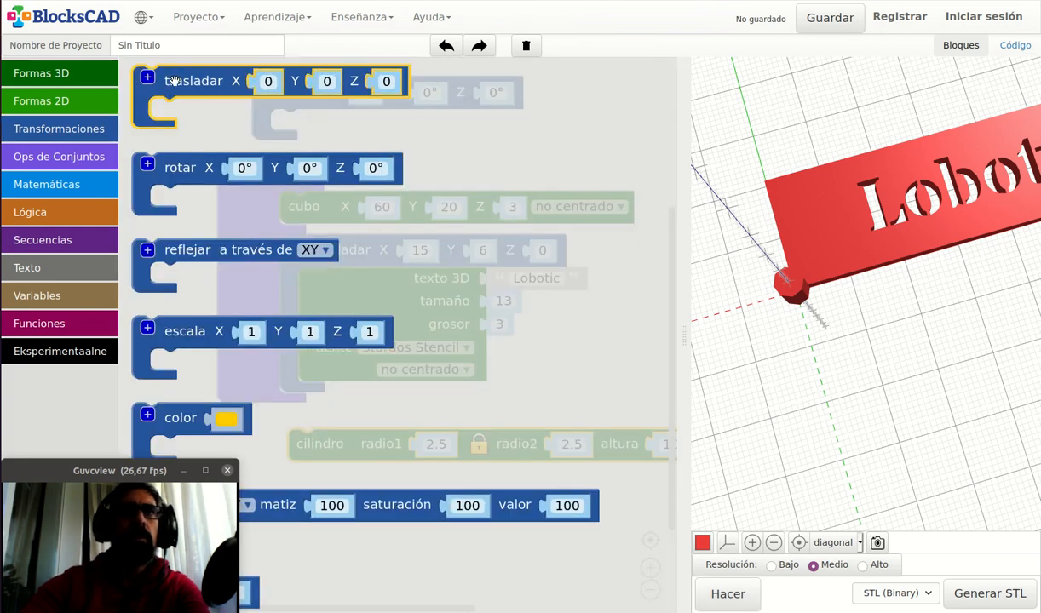
drag(165, 78, 306, 435)
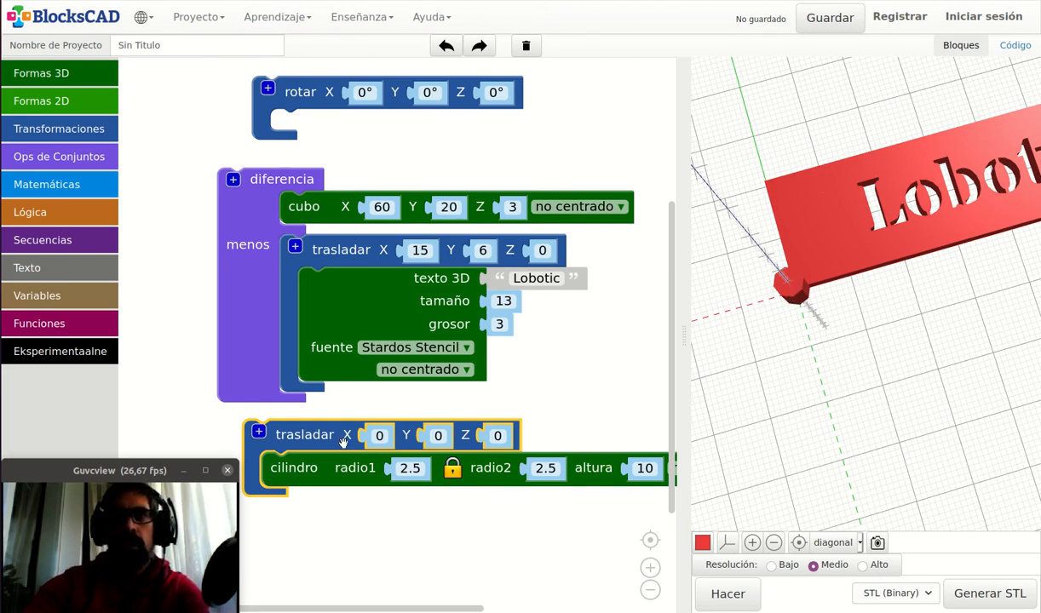
click(381, 435)
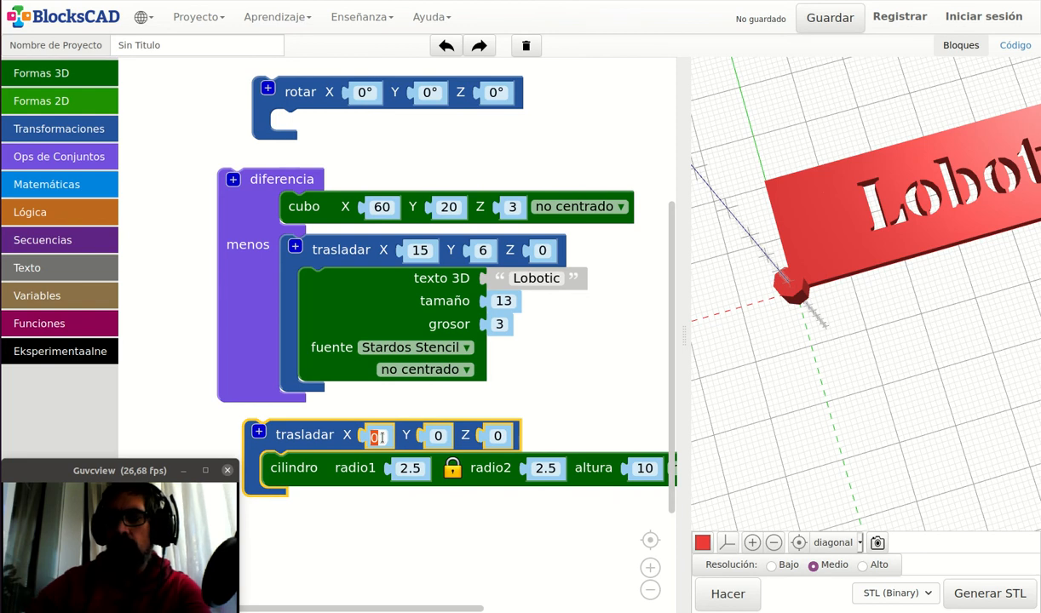
text(6)
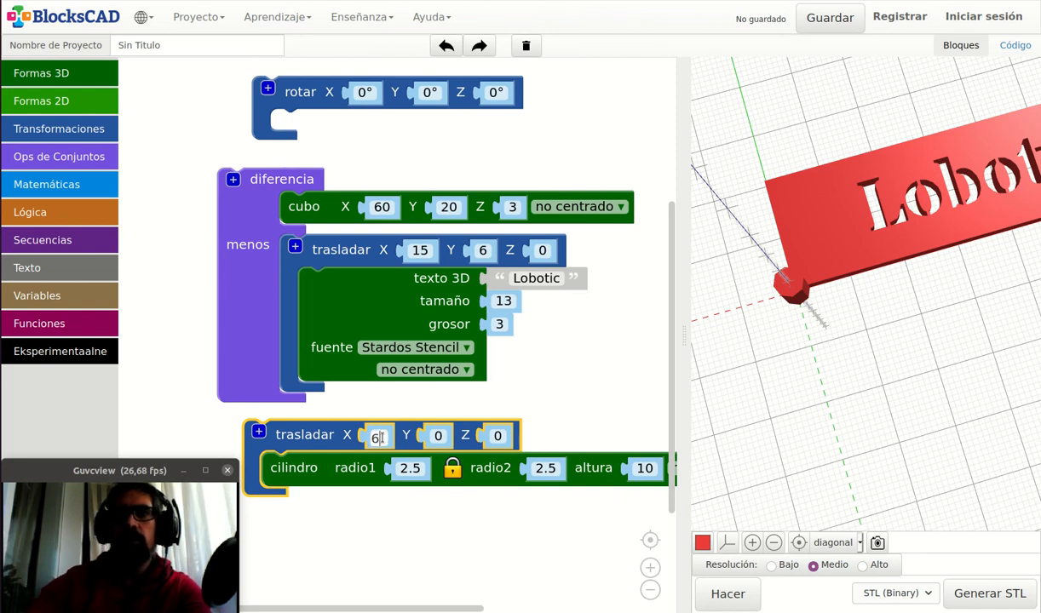
click(727, 599)
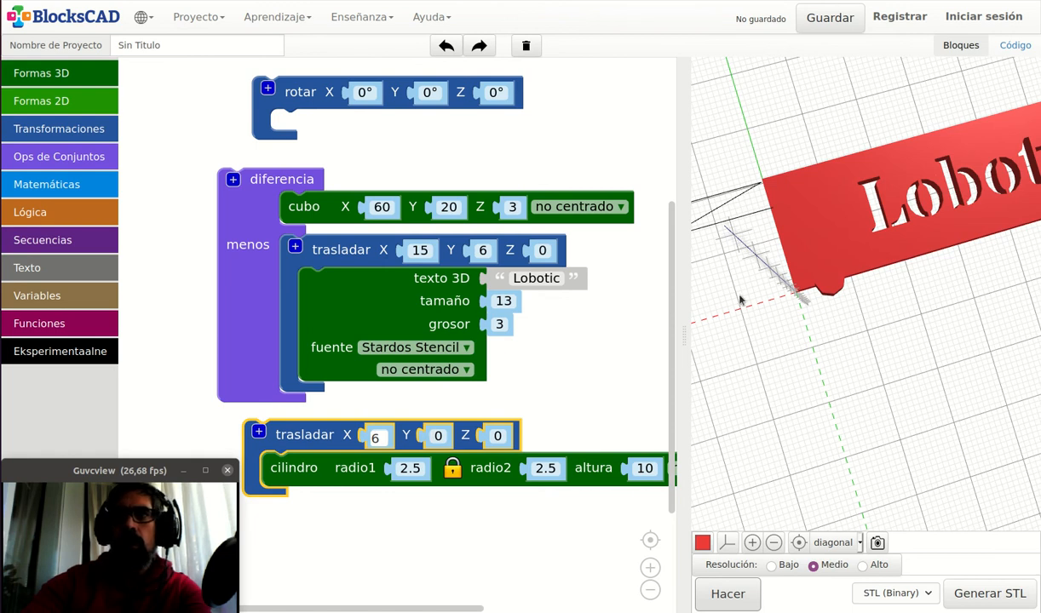
drag(792, 227, 849, 280)
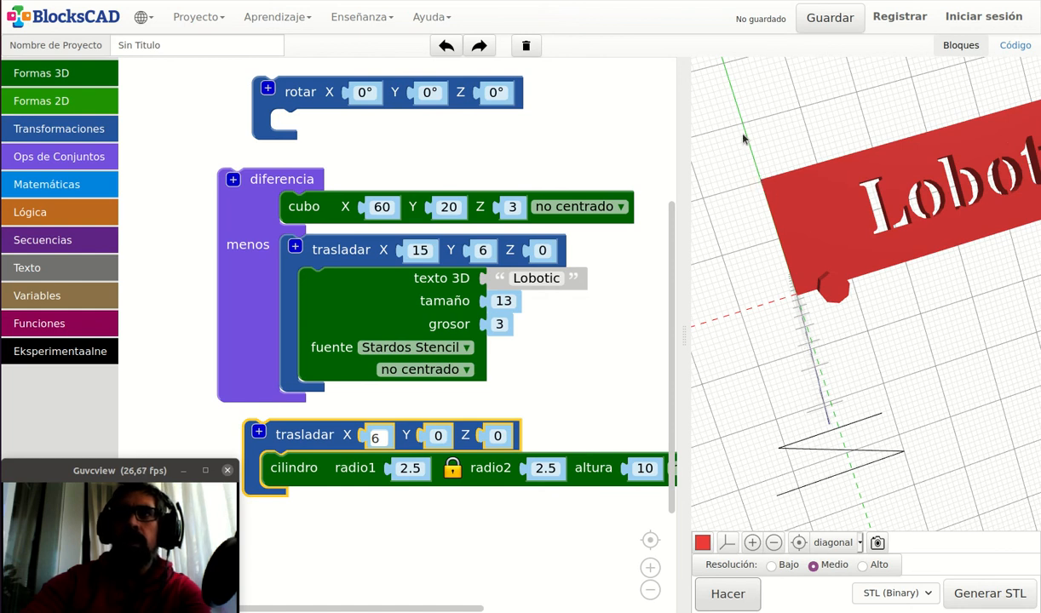
Step: Set the Y offset of the cylinder's translation to 6 and render the model
click(436, 436)
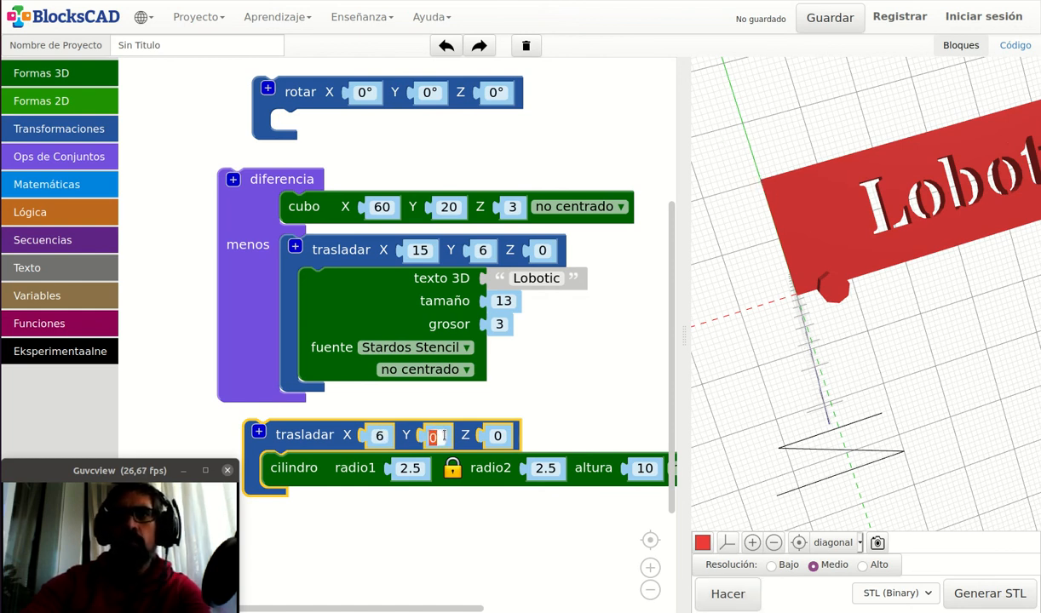
text(6)
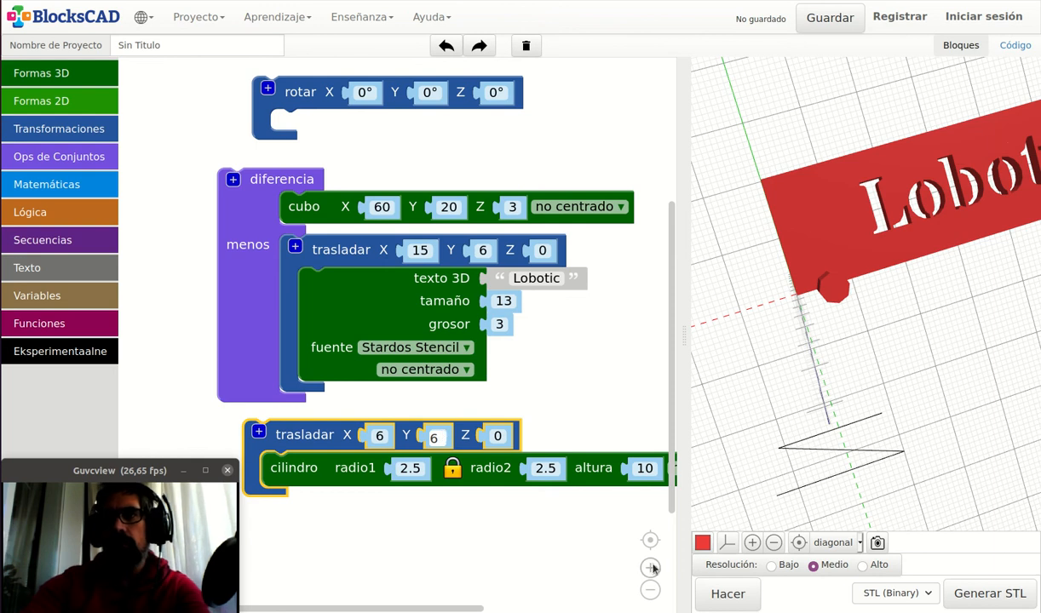
click(722, 594)
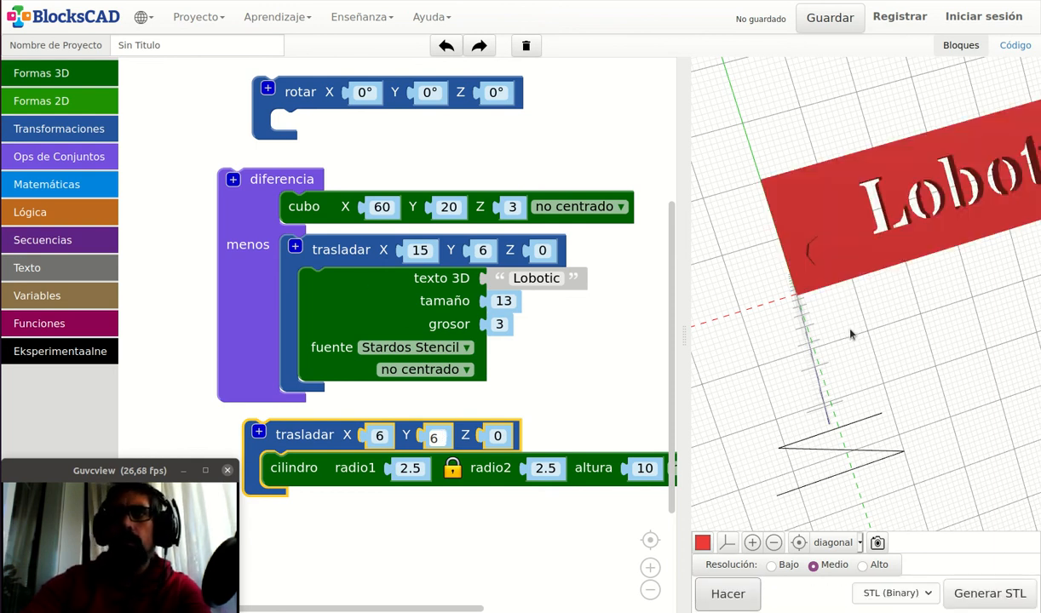
drag(813, 316, 822, 284)
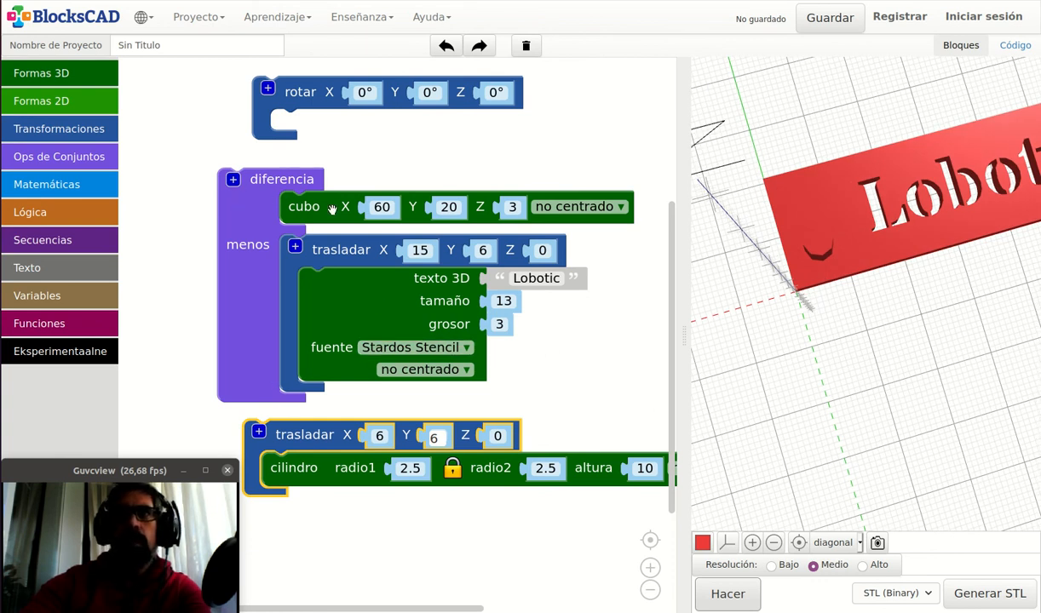
Step: Add a second subtraction slot to the difference block, place the translated cylinder in it and render the plate
click(234, 180)
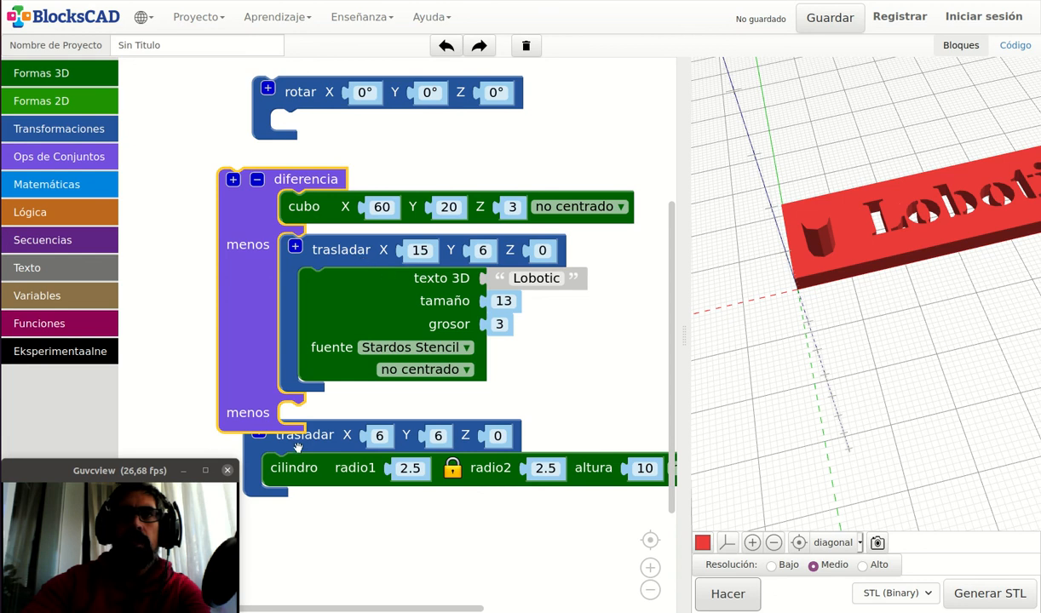
drag(298, 449, 357, 431)
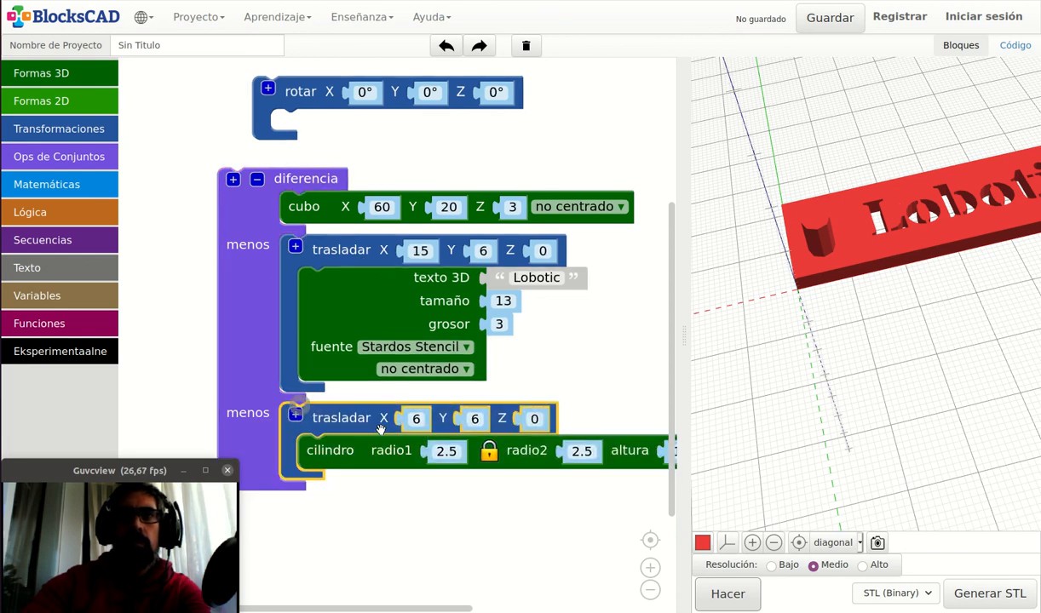
click(728, 596)
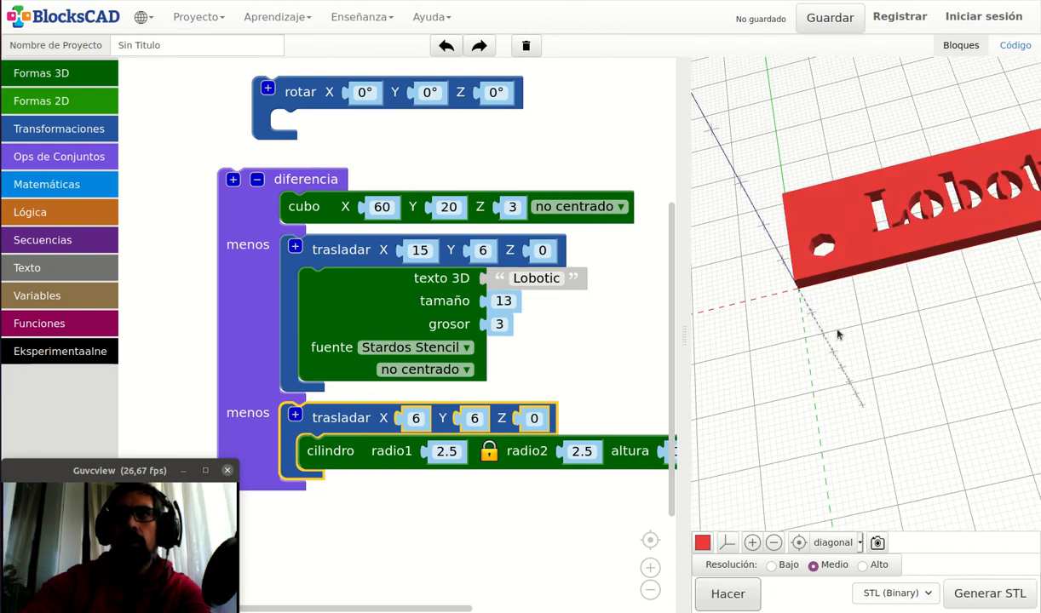
scroll(839, 333, down, 3)
drag(893, 207, 938, 339)
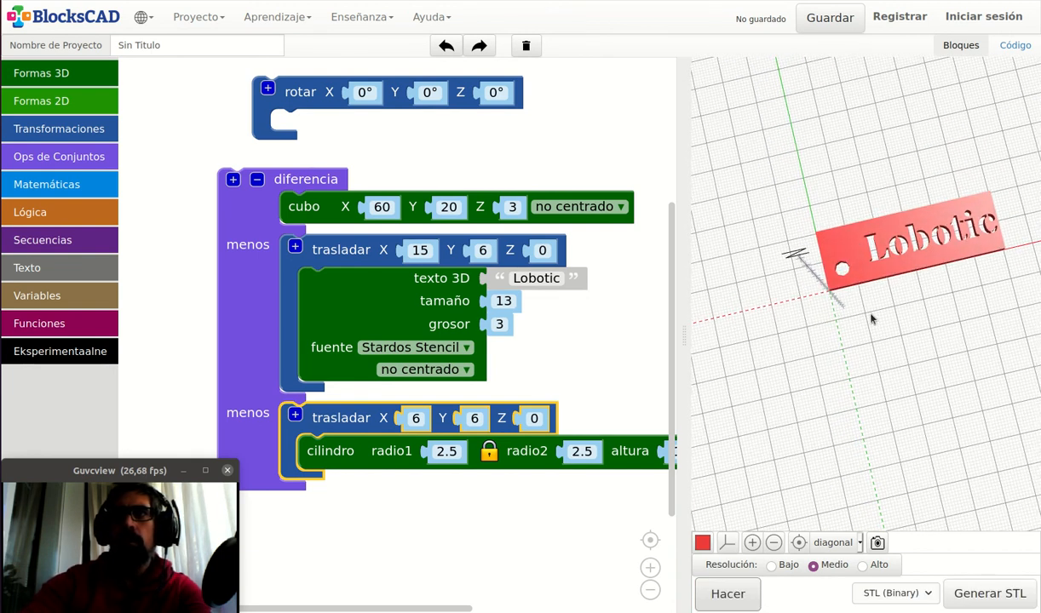
scroll(835, 256, up, 4)
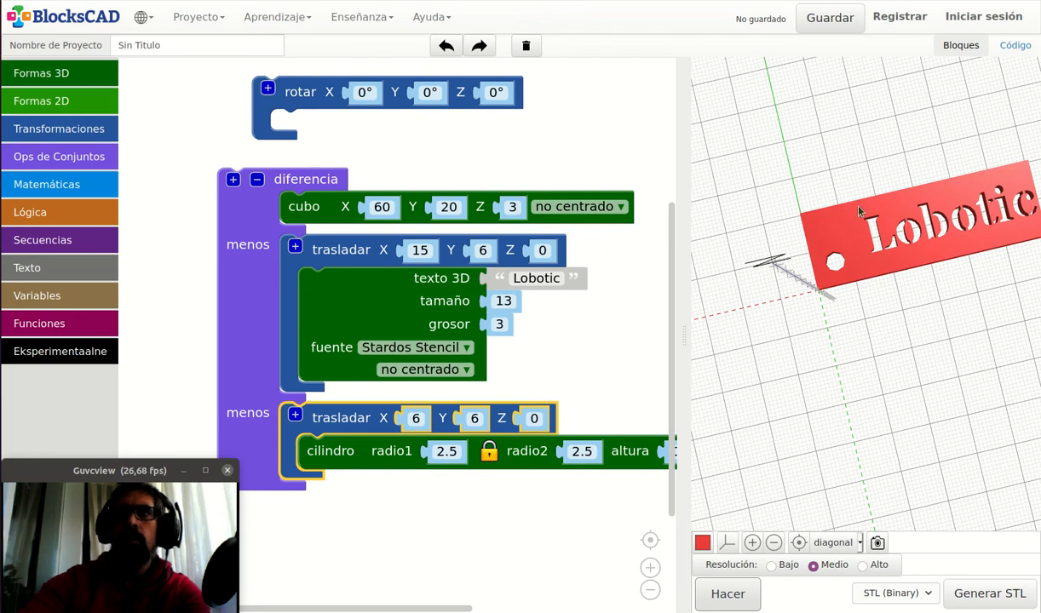
scroll(894, 271, down, 2)
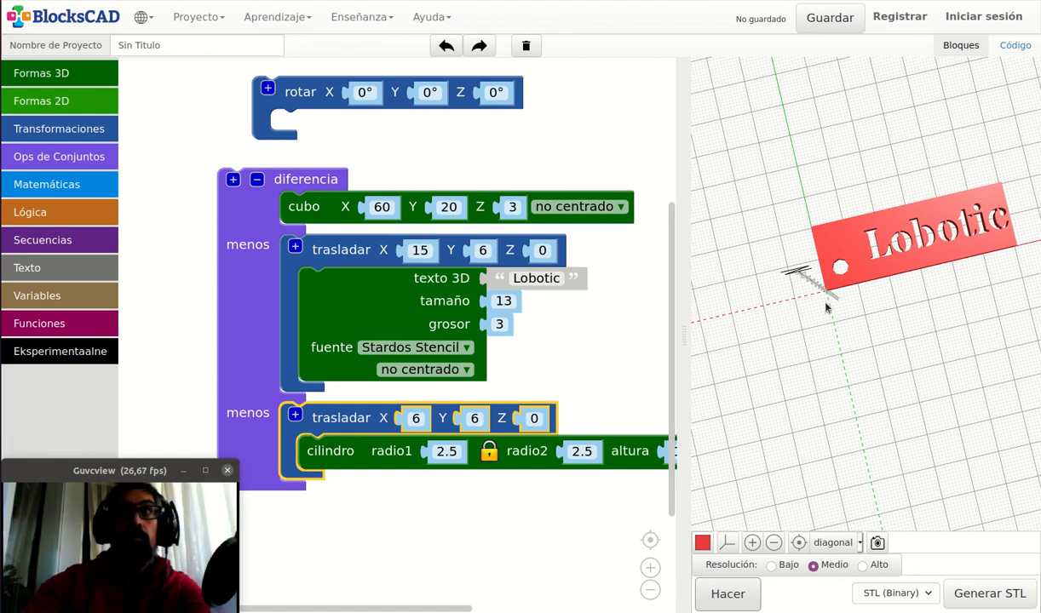
scroll(835, 290, up, 2)
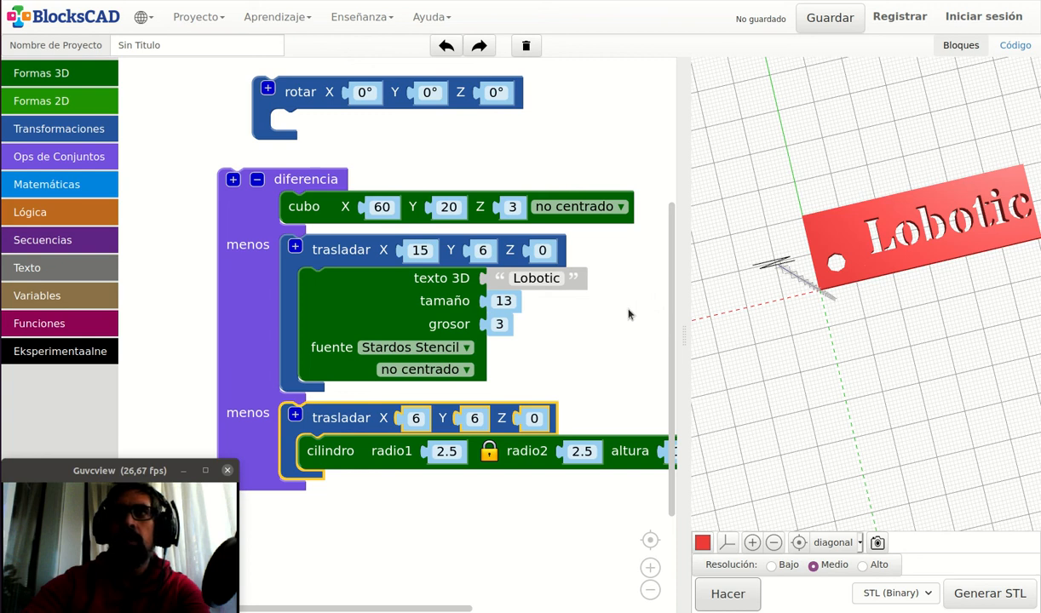
scroll(852, 272, down, 1)
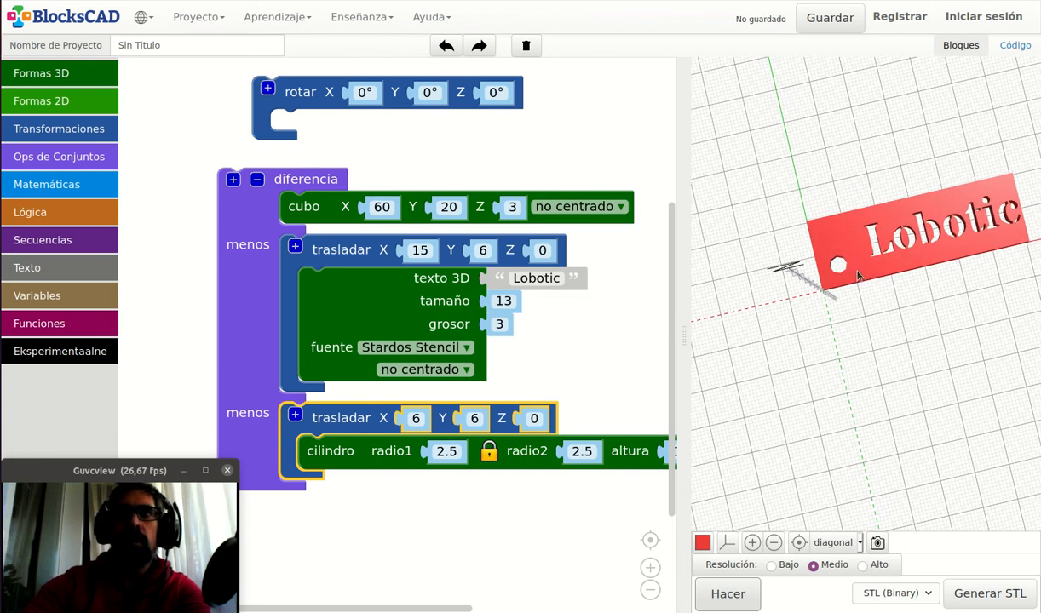